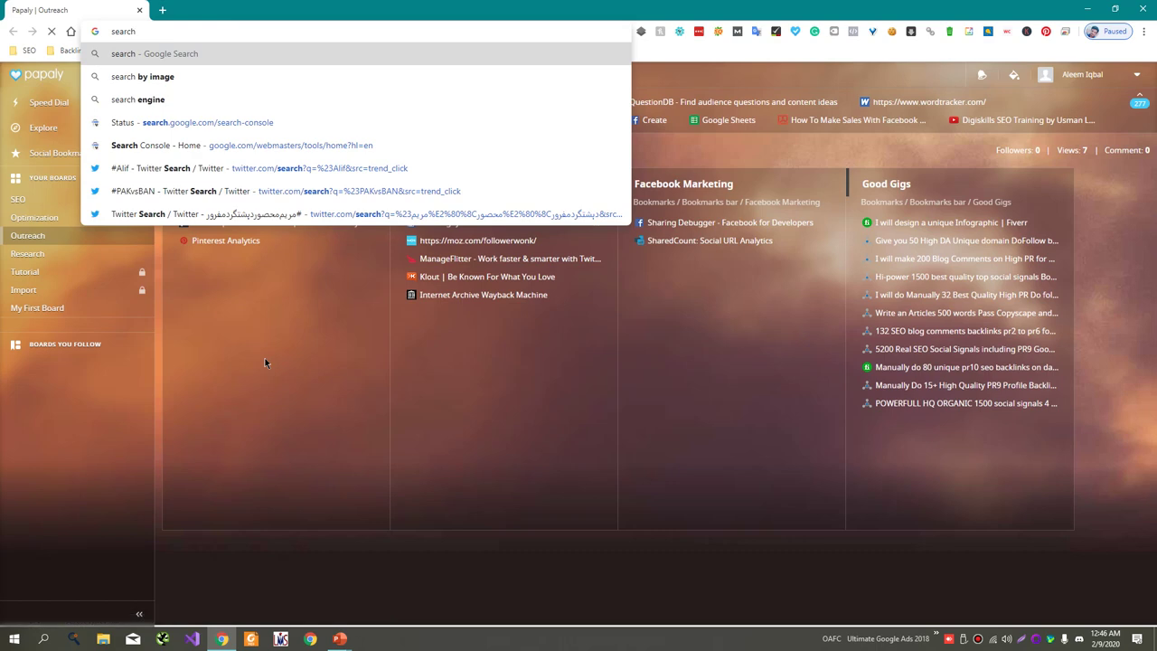
# - Go to search.google.com/search-console and open the Performance report for skillsacademy.pk
pyautogui.press('Down')
pyautogui.press('Down')
pyautogui.press('Down')
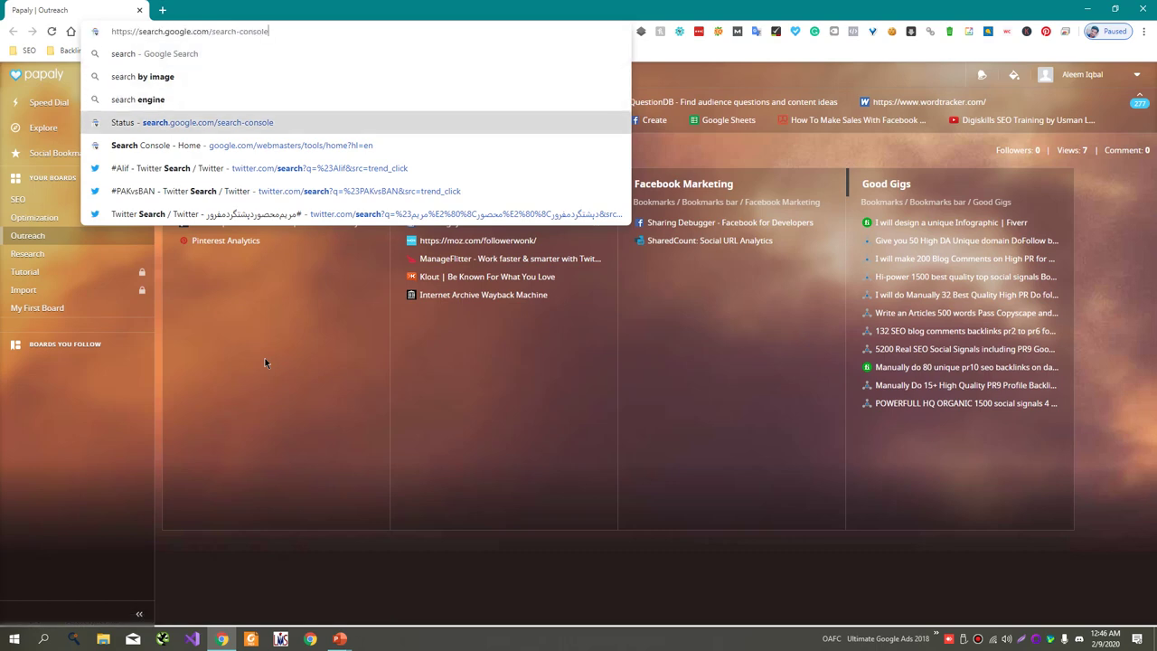
pyautogui.press('Return')
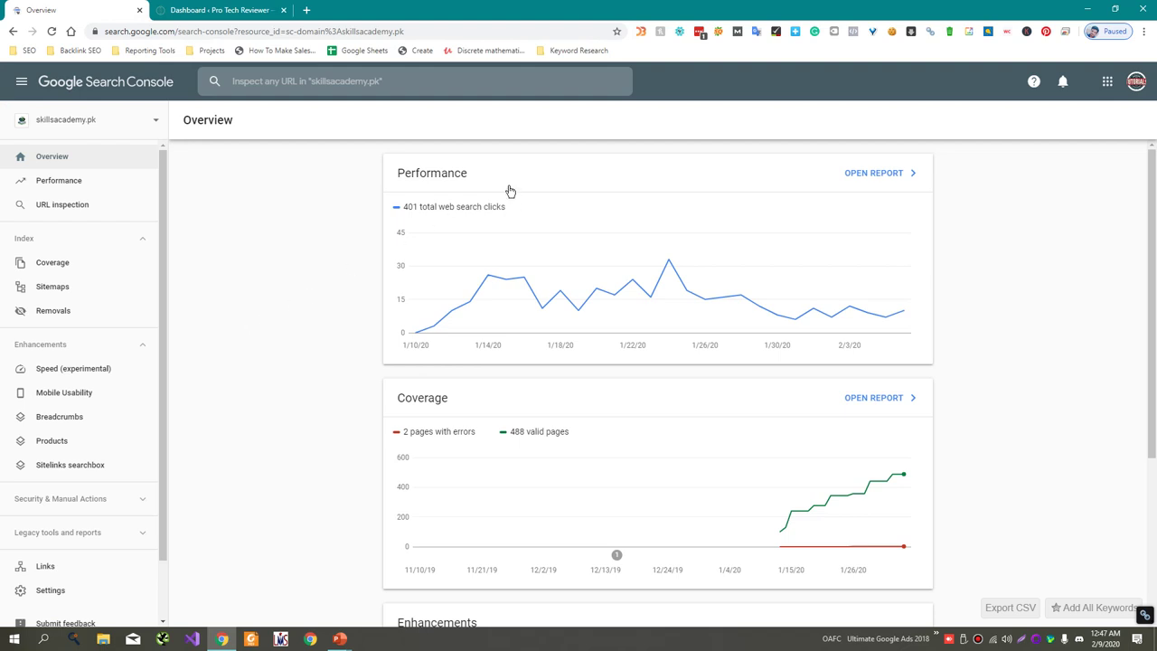
pyautogui.click(510, 190)
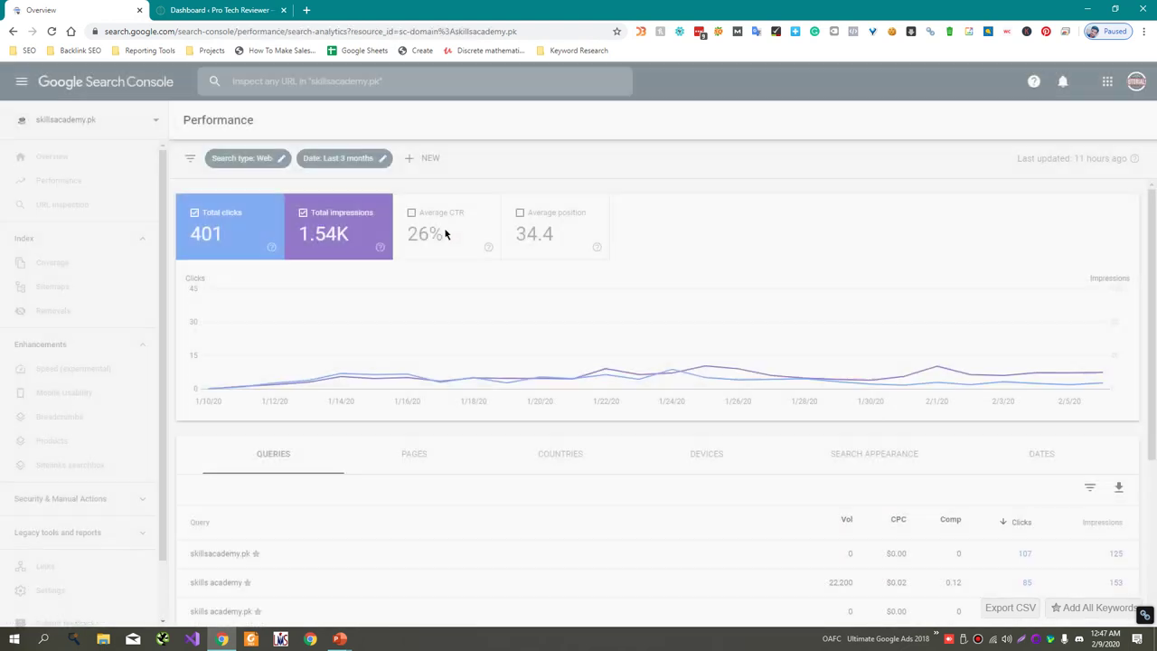
pyautogui.click(389, 445)
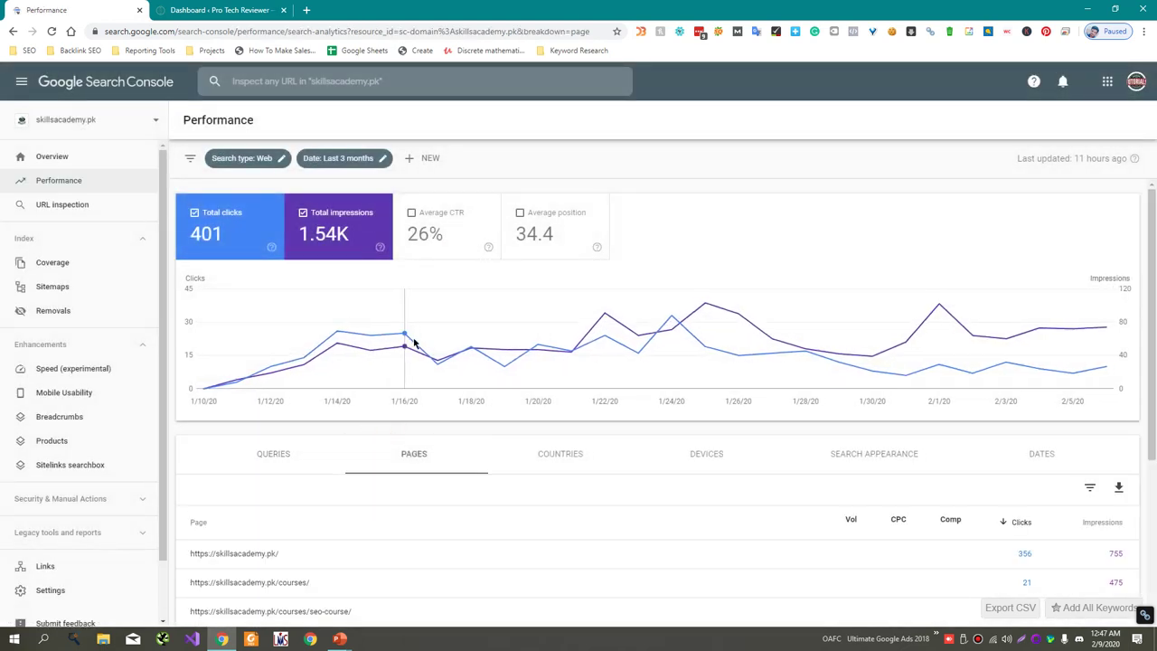
pyautogui.scroll(-4, 414, 342)
pyautogui.scroll(3, 585, 362)
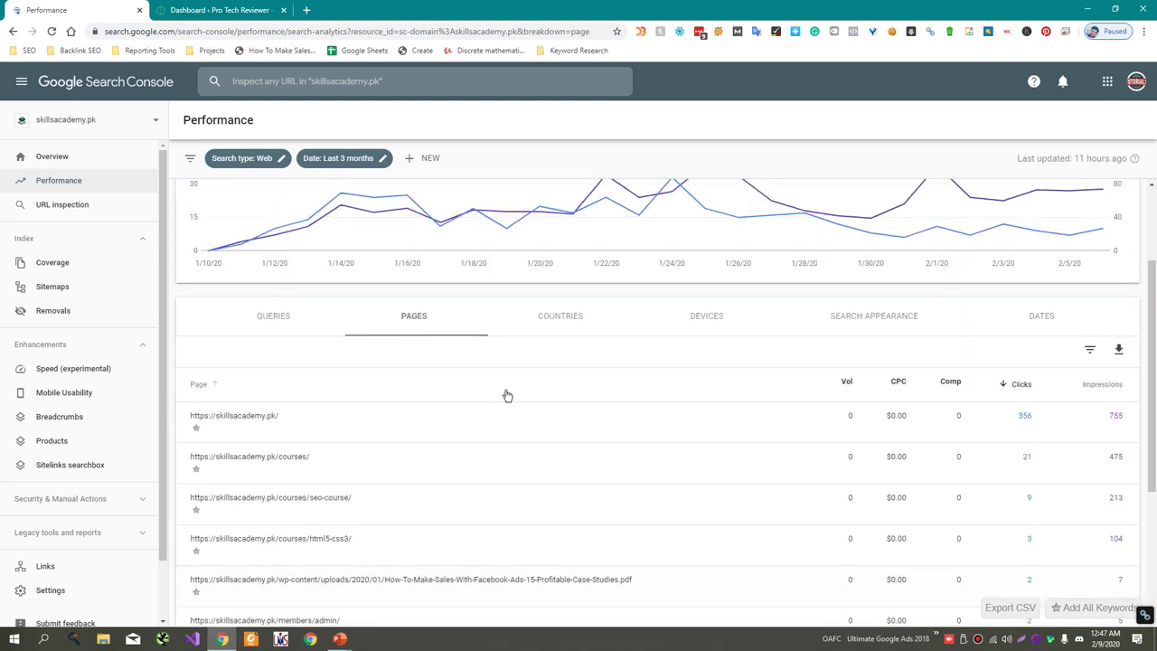
pyautogui.scroll(-3, 504, 402)
pyautogui.scroll(2, 500, 410)
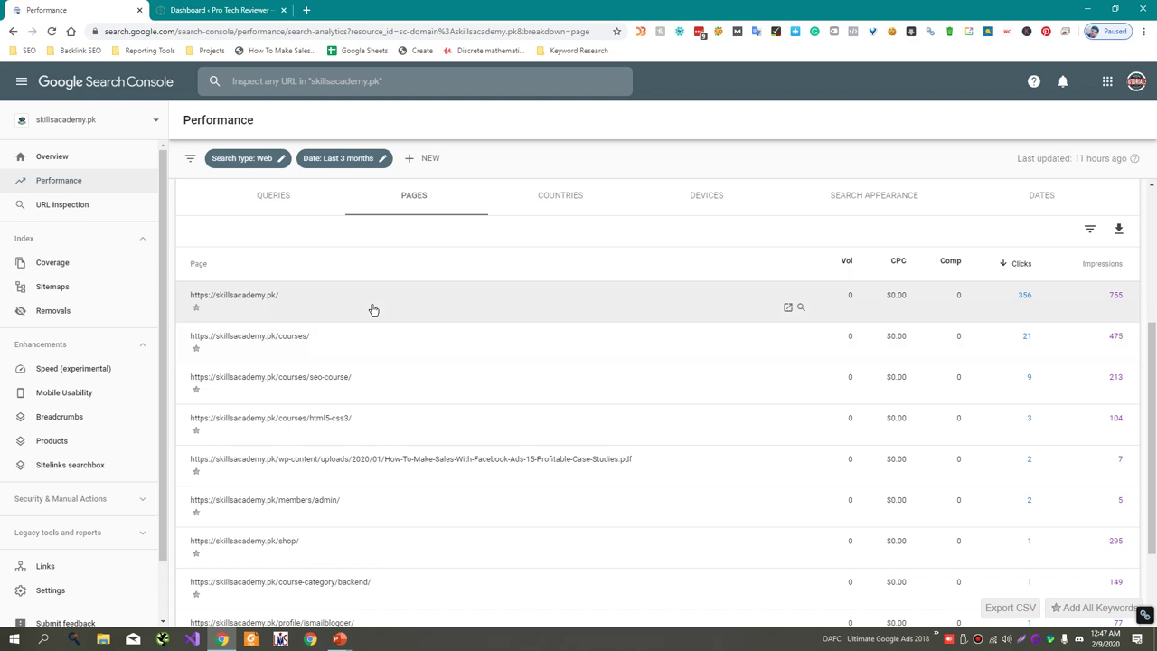
pyautogui.click(372, 310)
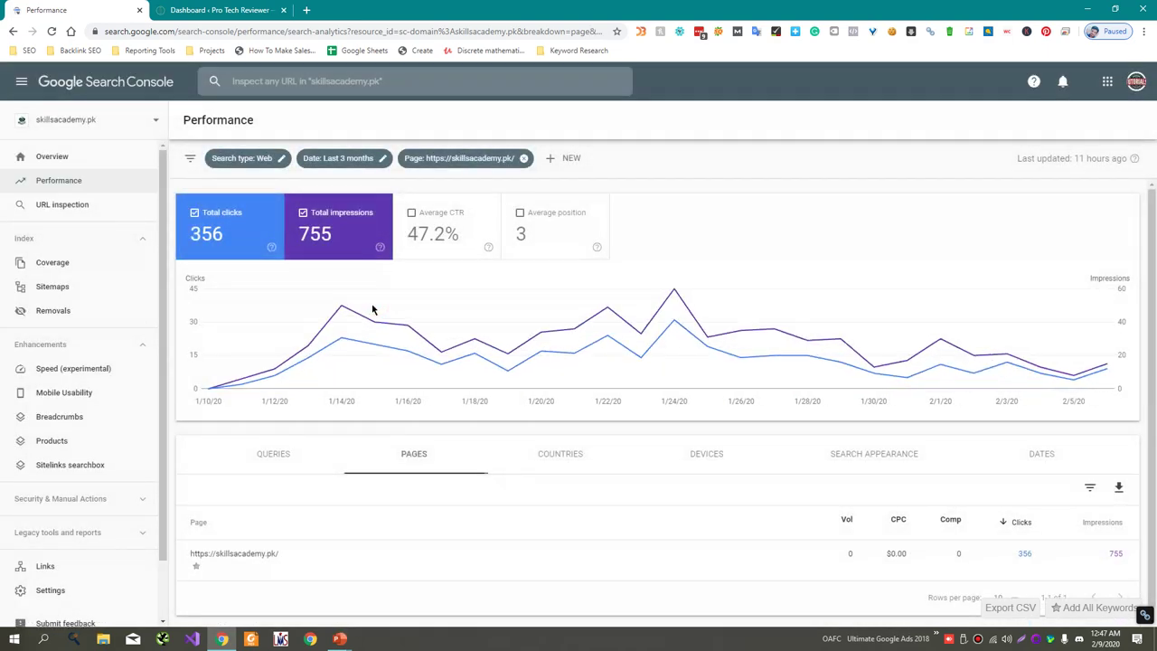
# - List the search queries for the filtered page with 100 rows per page and review them
pyautogui.click(275, 454)
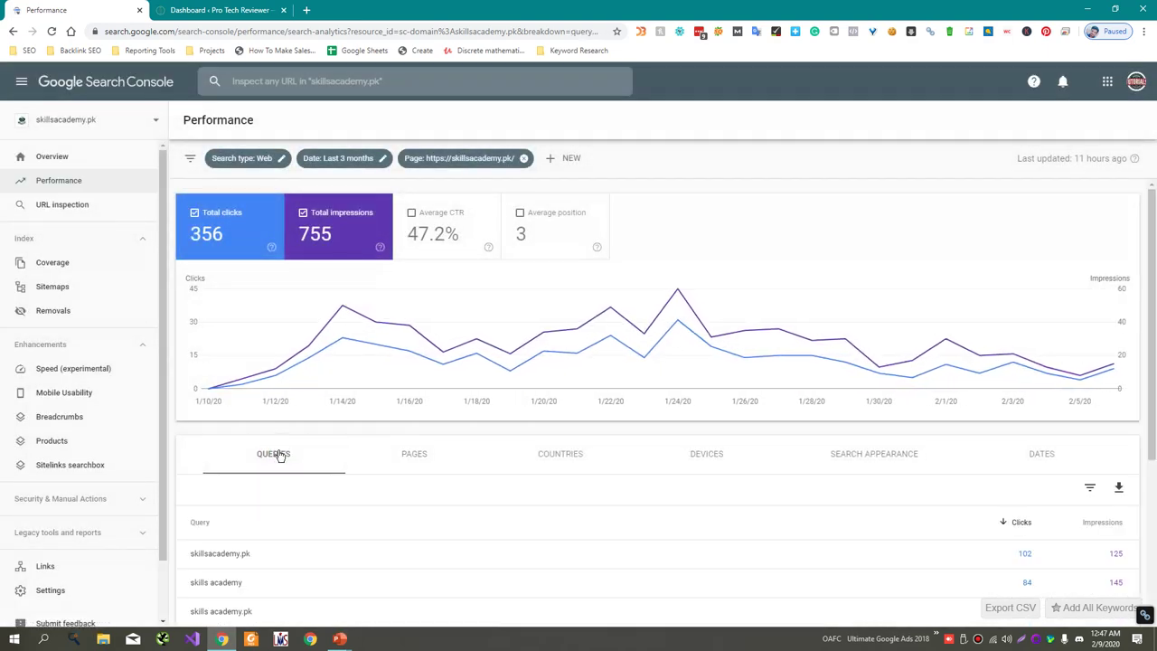
pyautogui.scroll(-3, 280, 455)
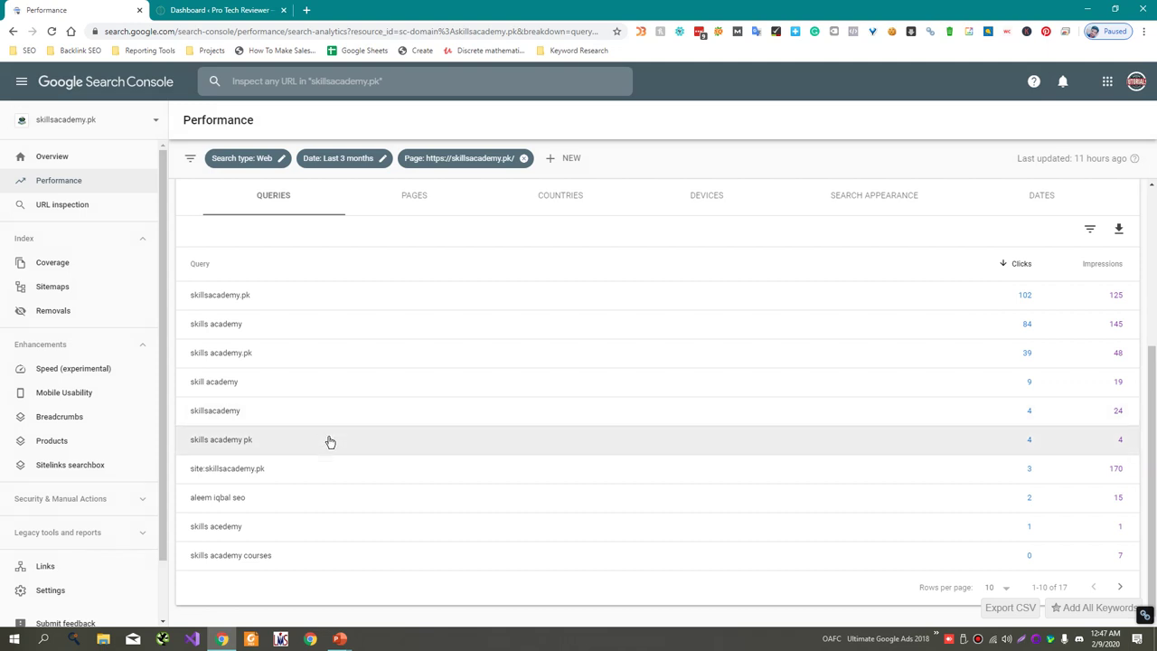
pyautogui.click(1002, 589)
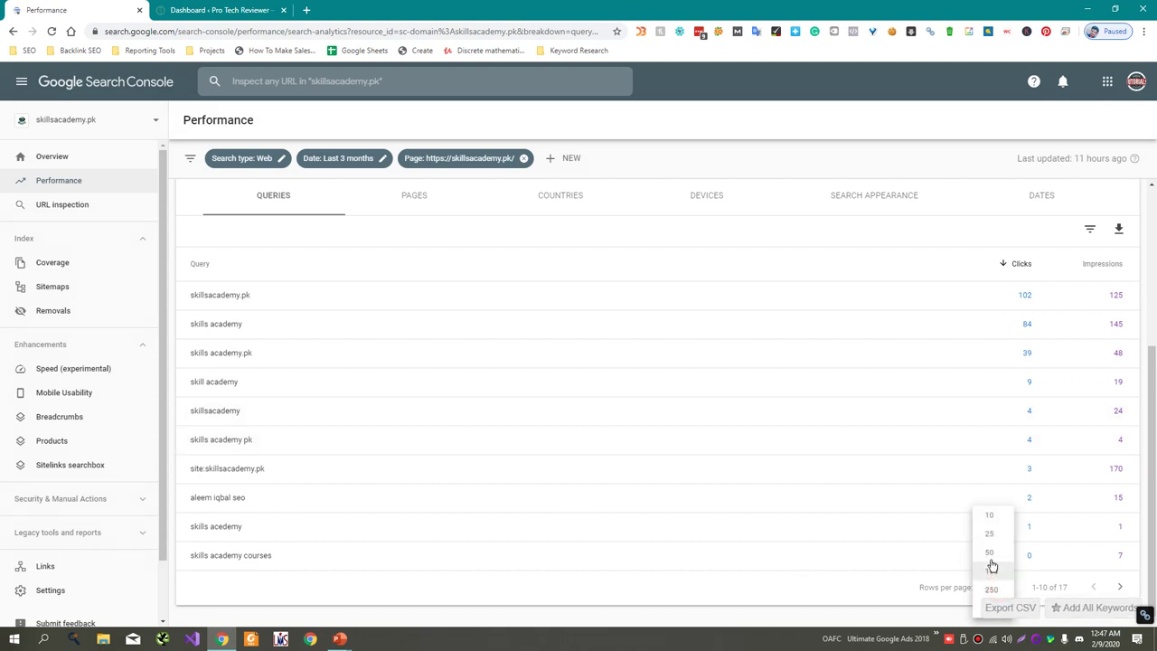
pyautogui.click(993, 570)
pyautogui.scroll(-3, 469, 459)
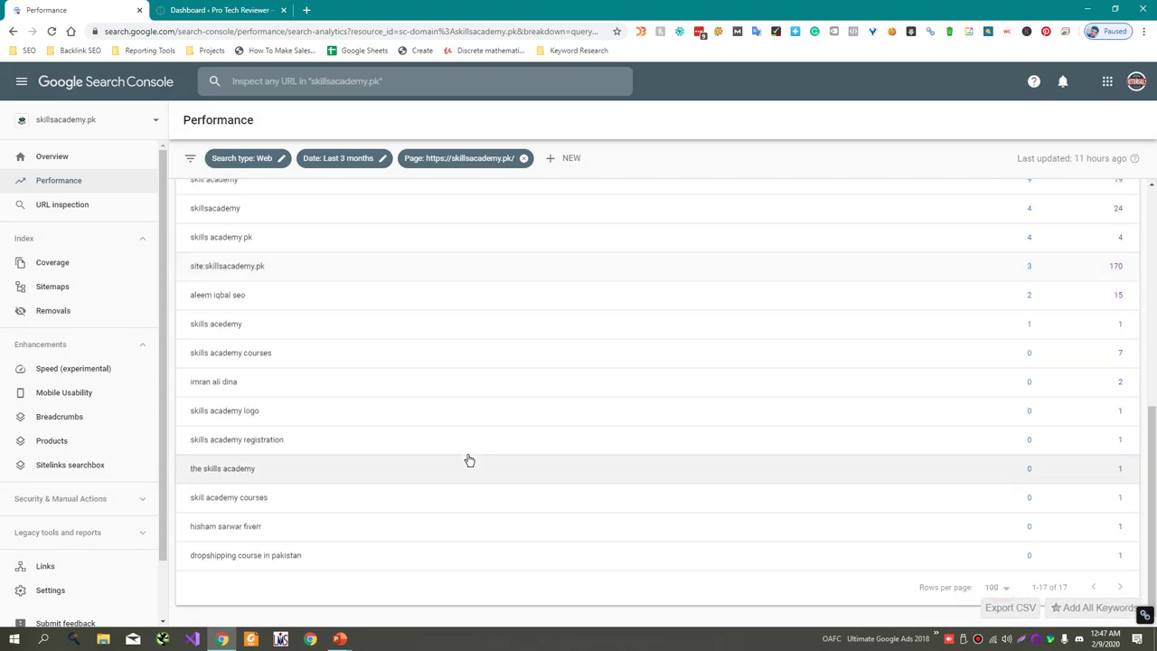
pyautogui.scroll(4, 470, 459)
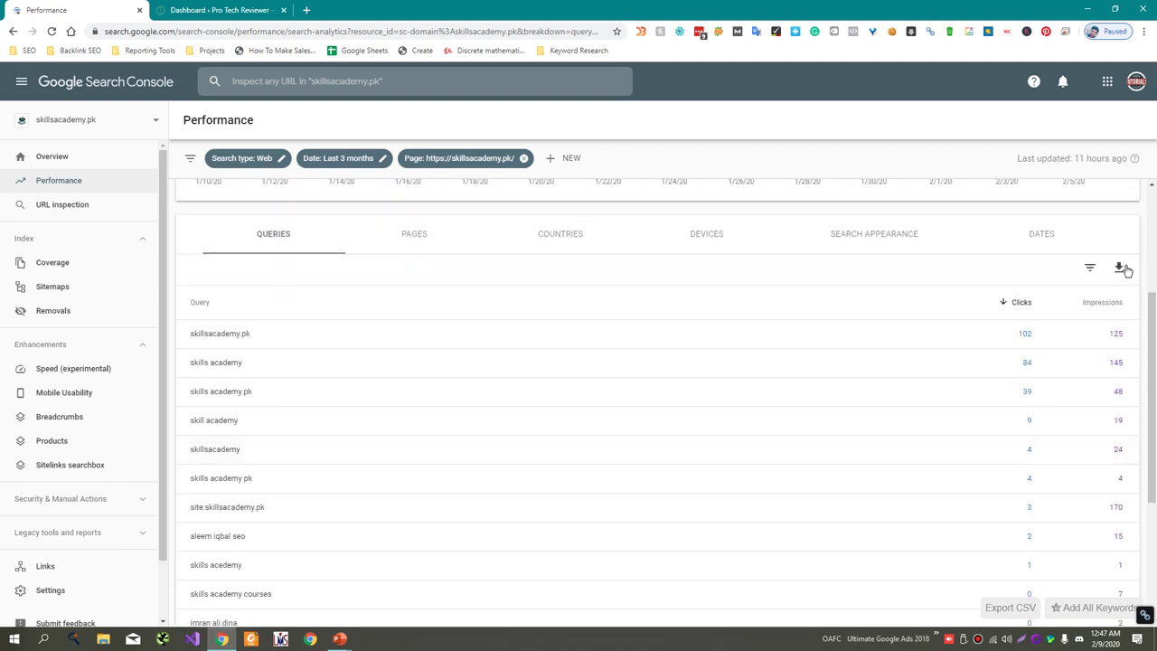
# - Export the query list as a CSV file and open the downloaded file in Excel
pyautogui.click(1117, 268)
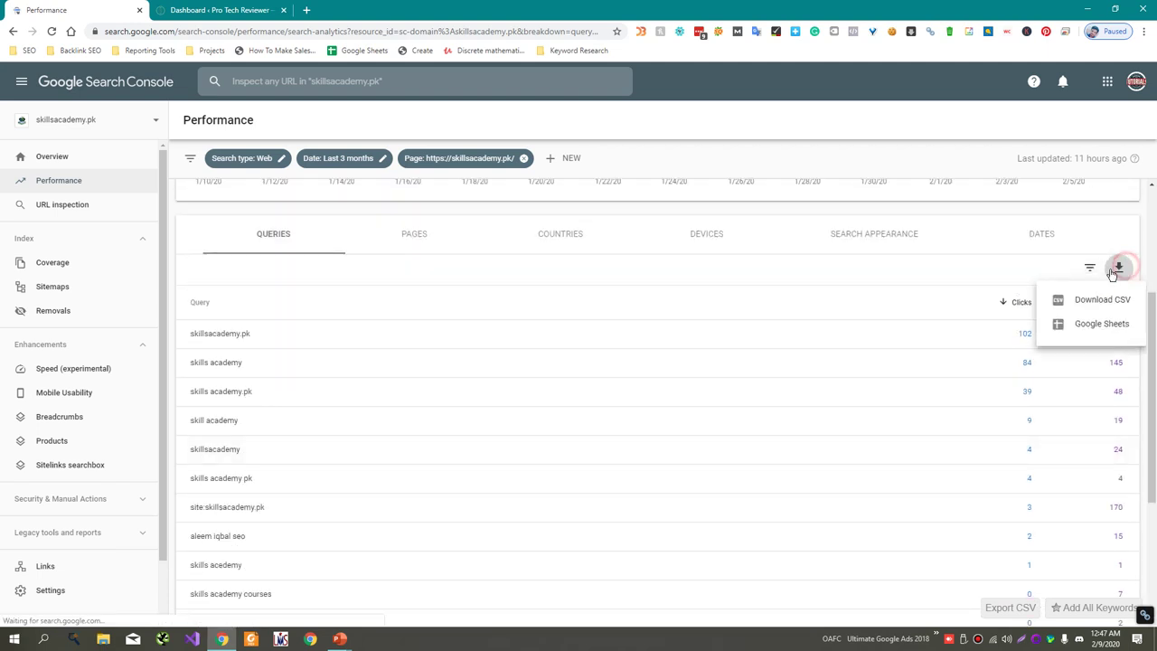
pyautogui.click(1090, 310)
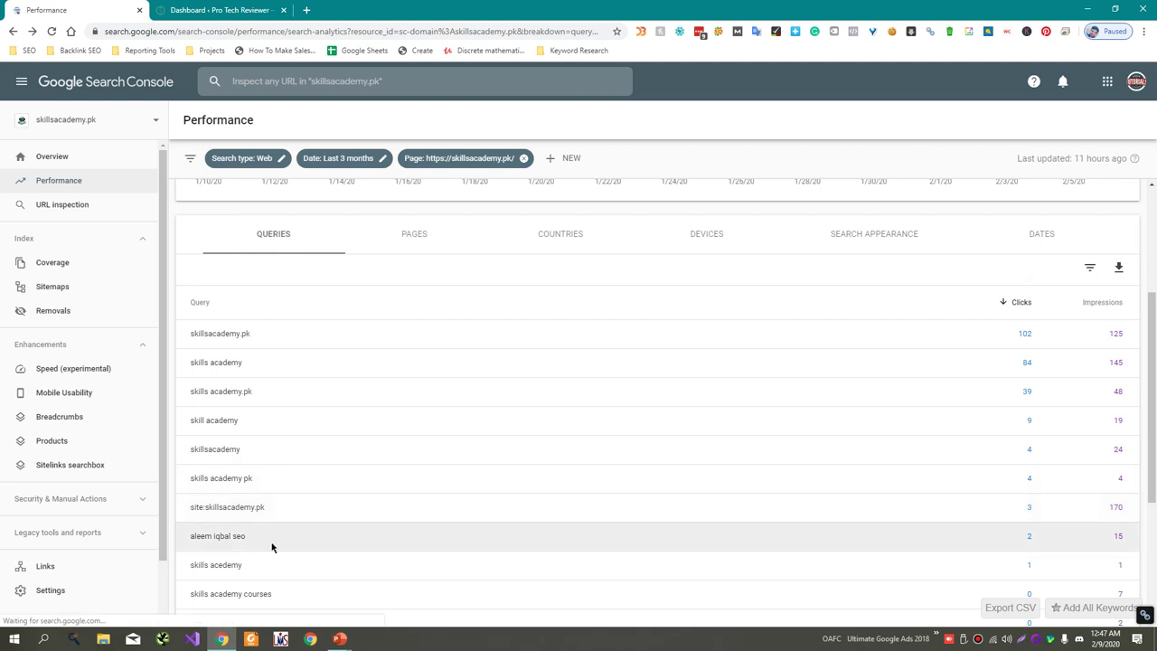
pyautogui.click(607, 427)
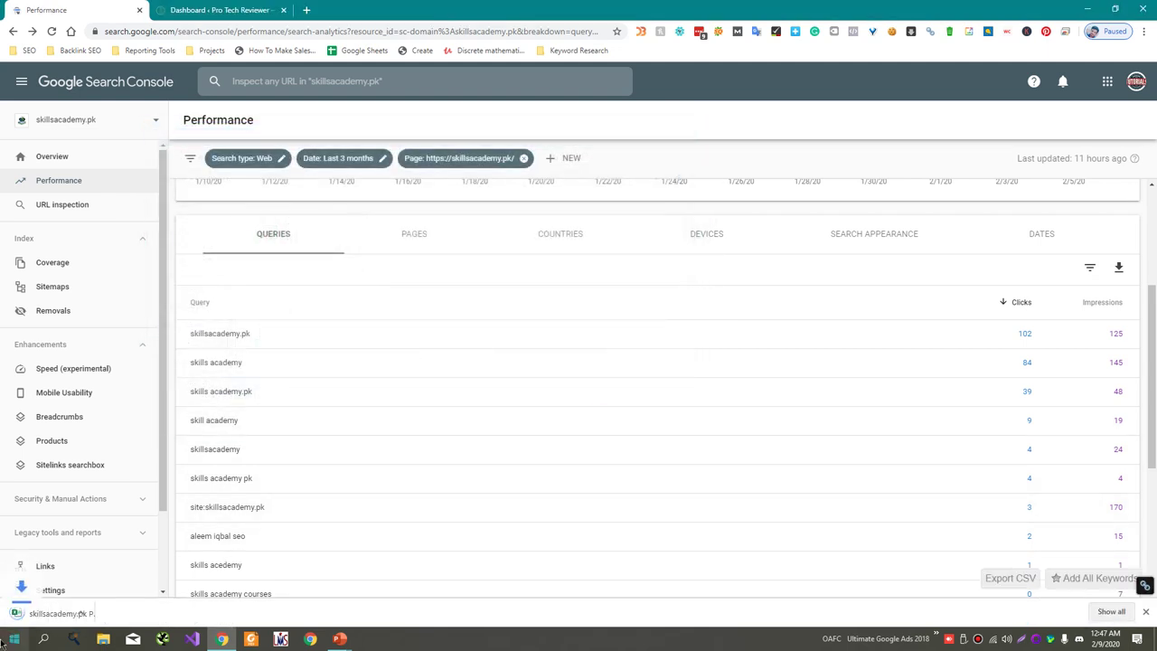
pyautogui.click(36, 613)
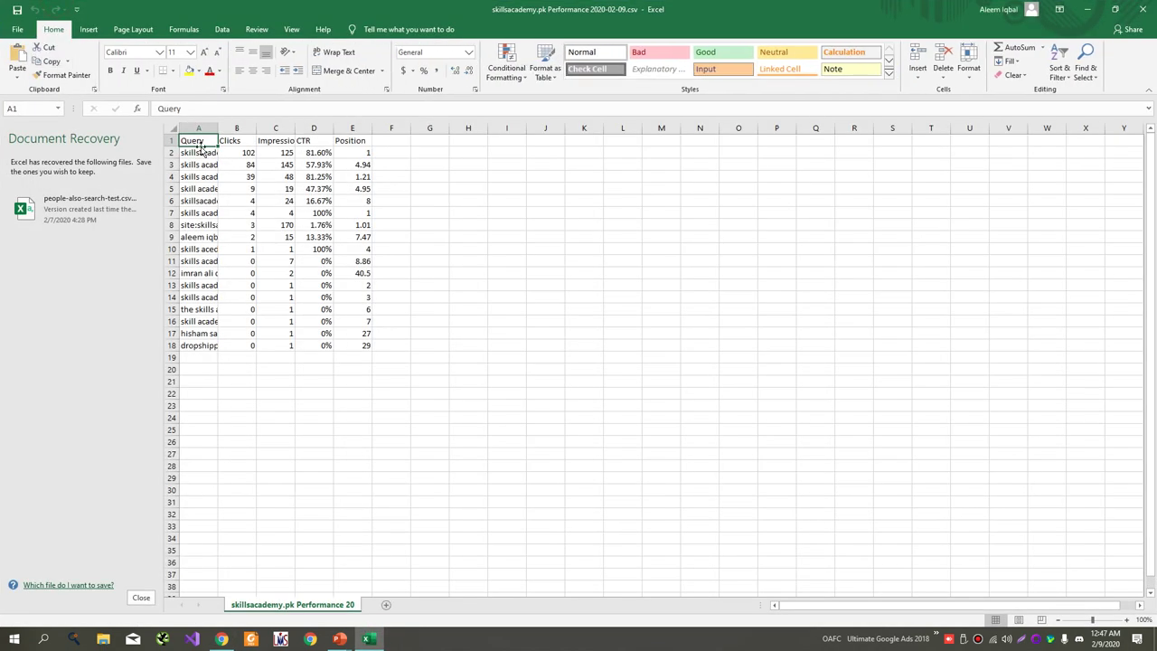
# - Copy all the keywords in the Query column, A2:A18, and close the workbook
pyautogui.moveTo(190, 158); pyautogui.dragTo(196, 343)
pyautogui.hotkey('ctrl', 'c')
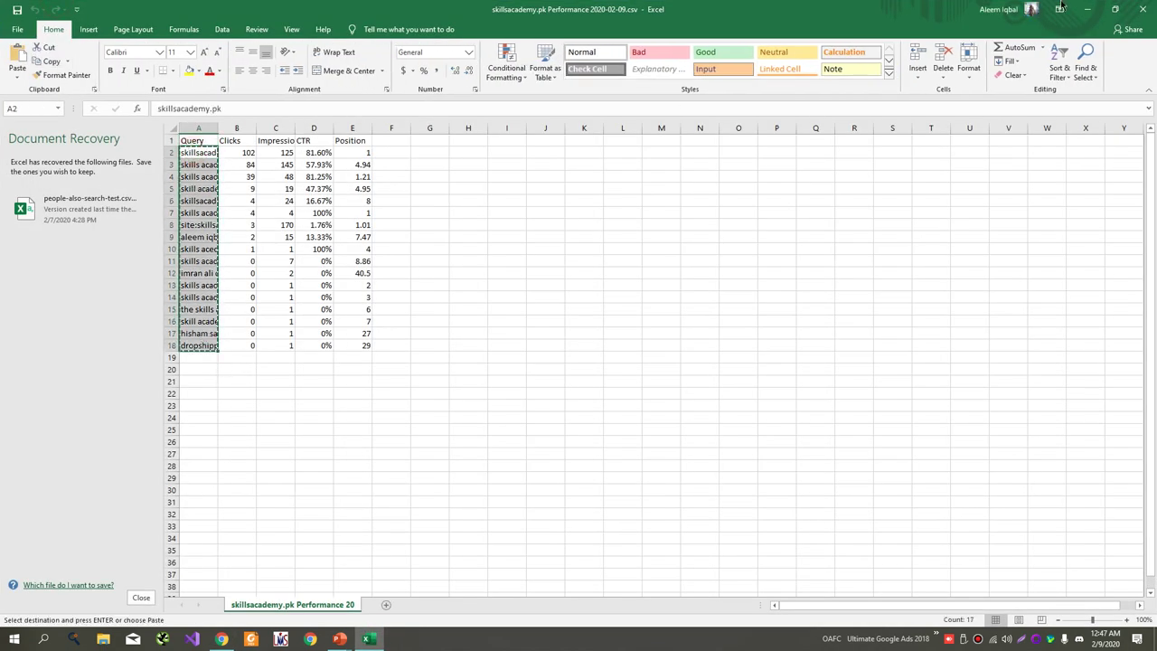
pyautogui.click(1144, 9)
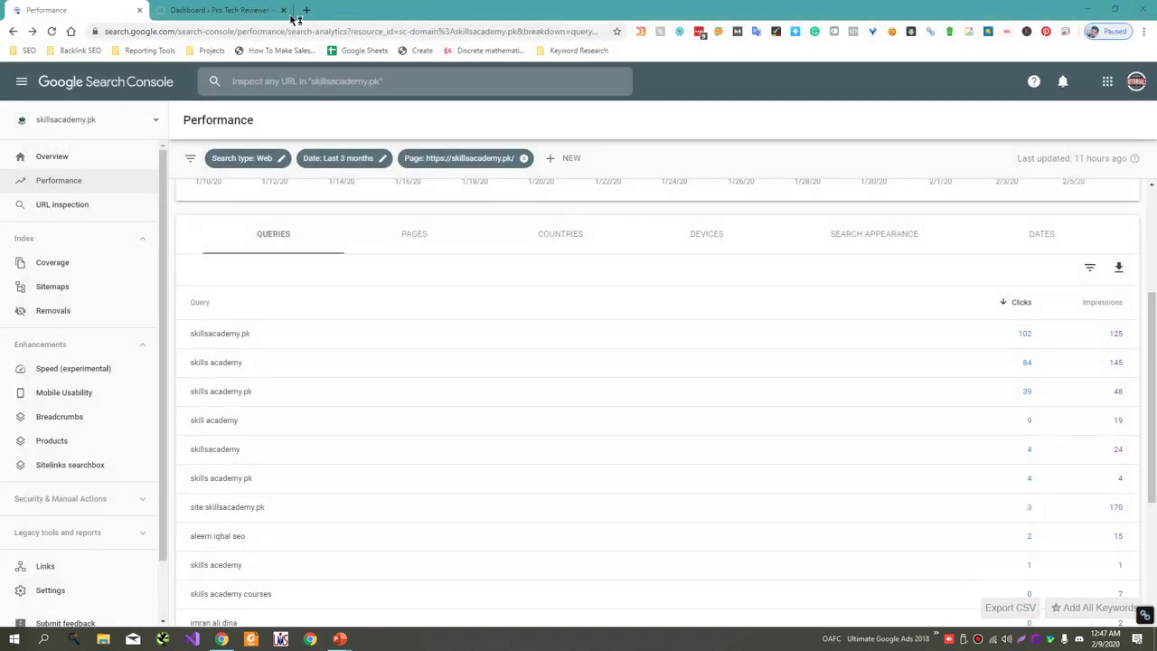
# - Open the Keywords Everywhere keyword import page from a new browser tab and paste the copied queries into it
pyautogui.click(310, 7)
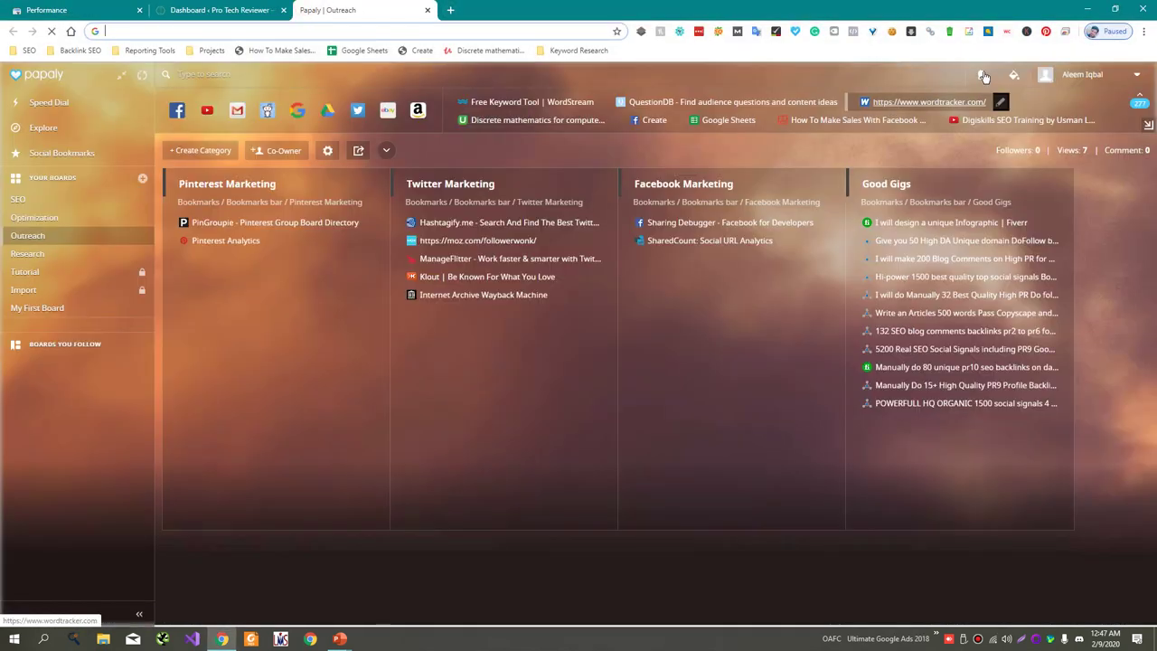
pyautogui.rightClick(1024, 30)
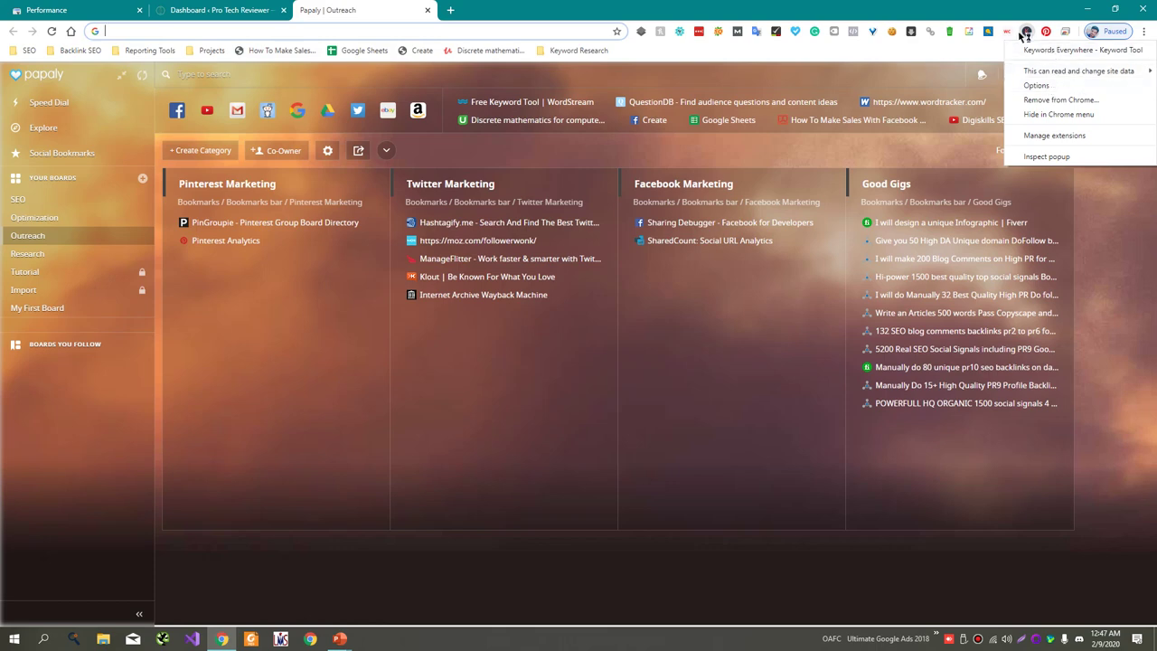
pyautogui.click(1027, 31)
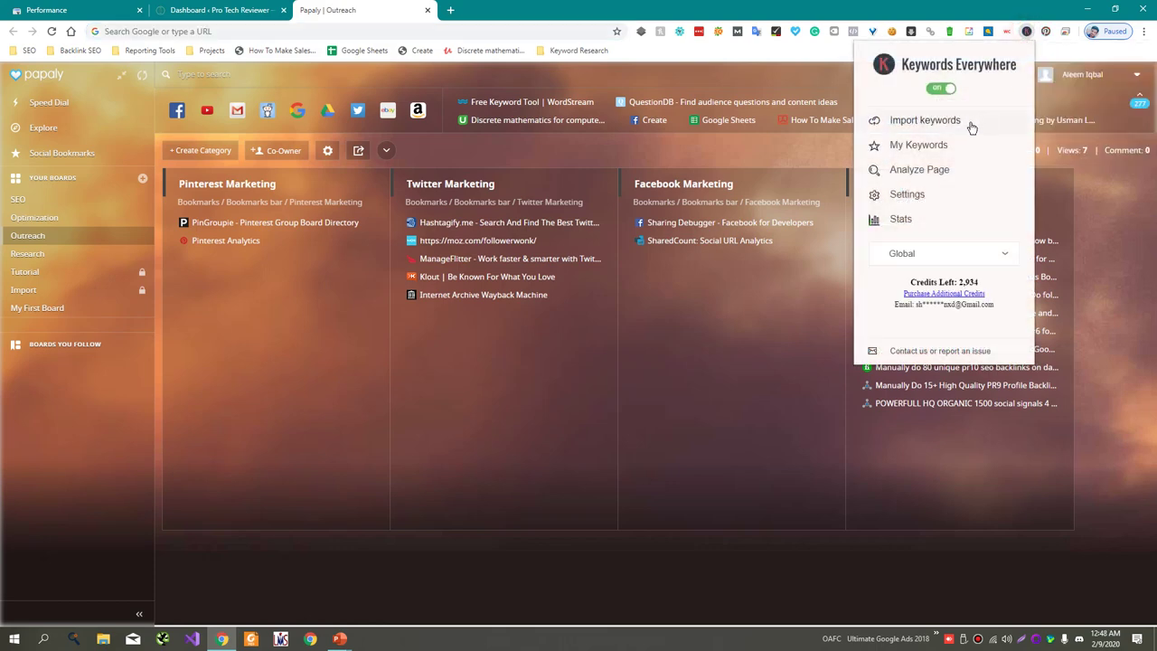
pyautogui.click(970, 121)
pyautogui.click(459, 220)
pyautogui.hotkey('ctrl', 'v')
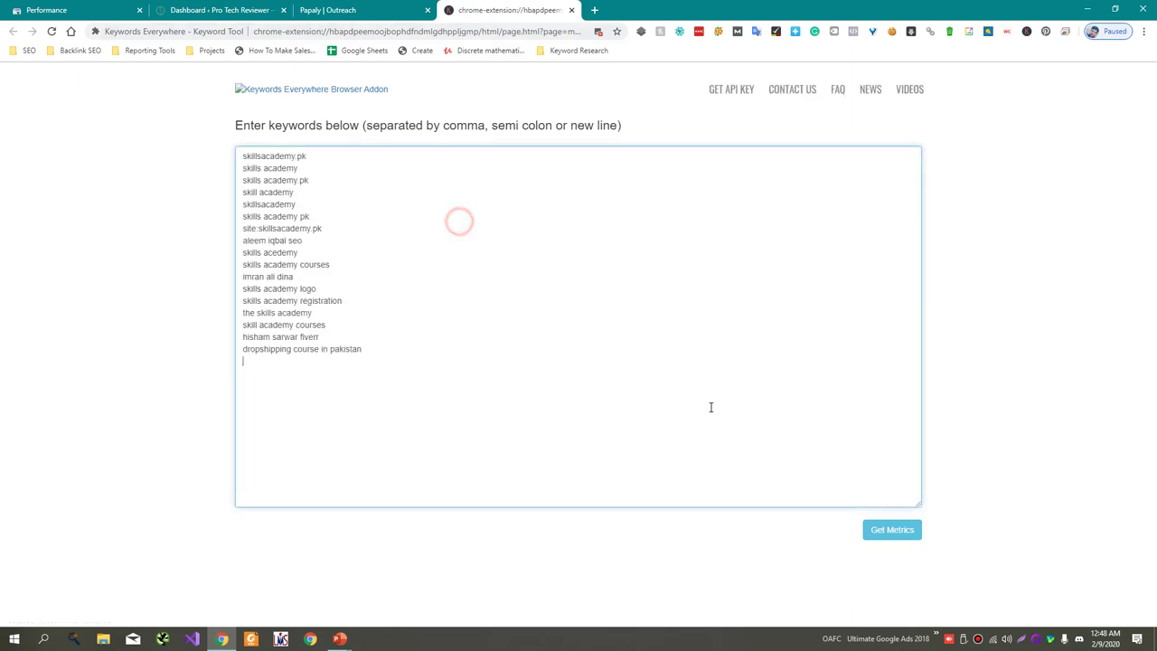
# - Get the metrics for the pasted keywords and sort them by global search volume, highest first
pyautogui.click(875, 538)
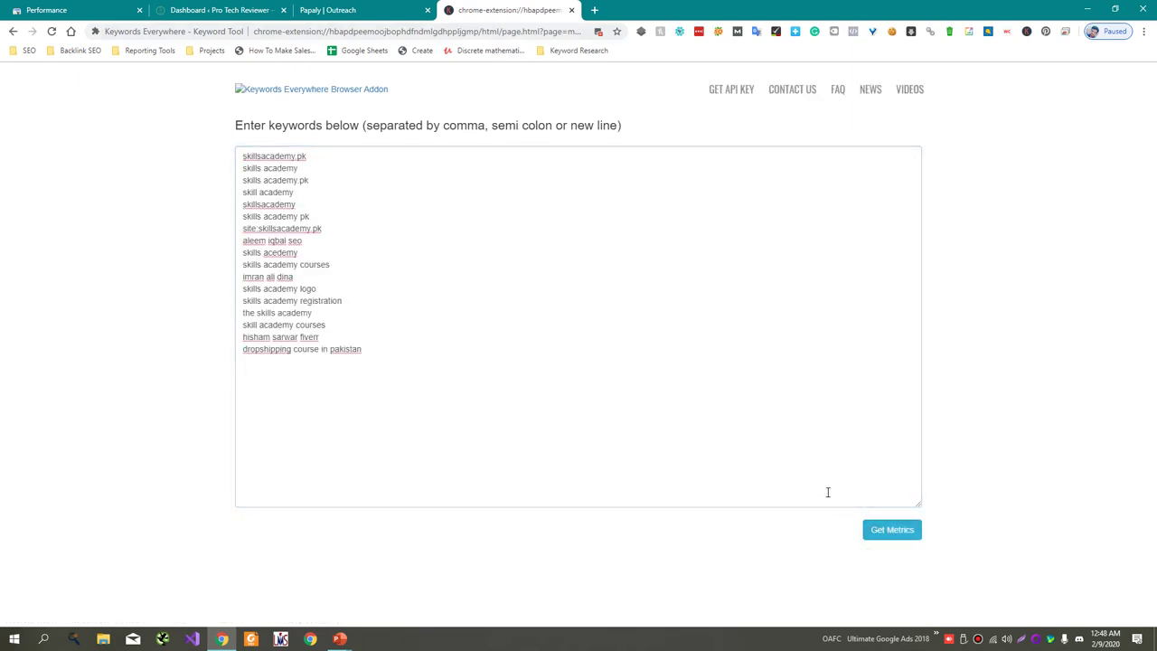
pyautogui.click(877, 532)
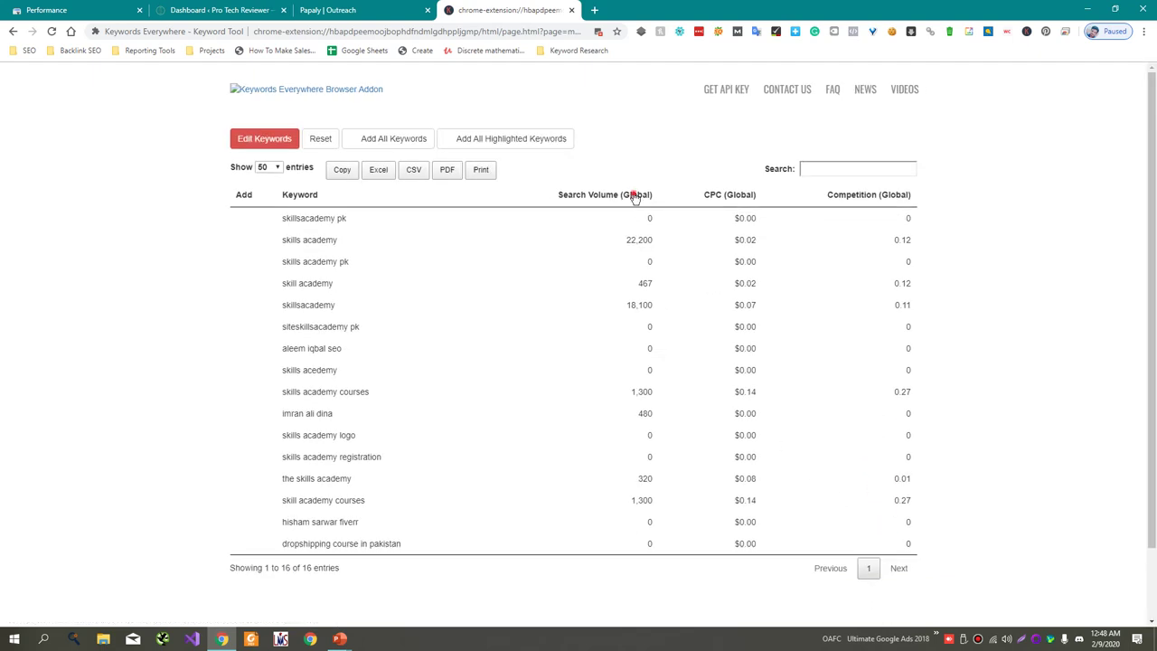
pyautogui.click(635, 196)
pyautogui.click(634, 196)
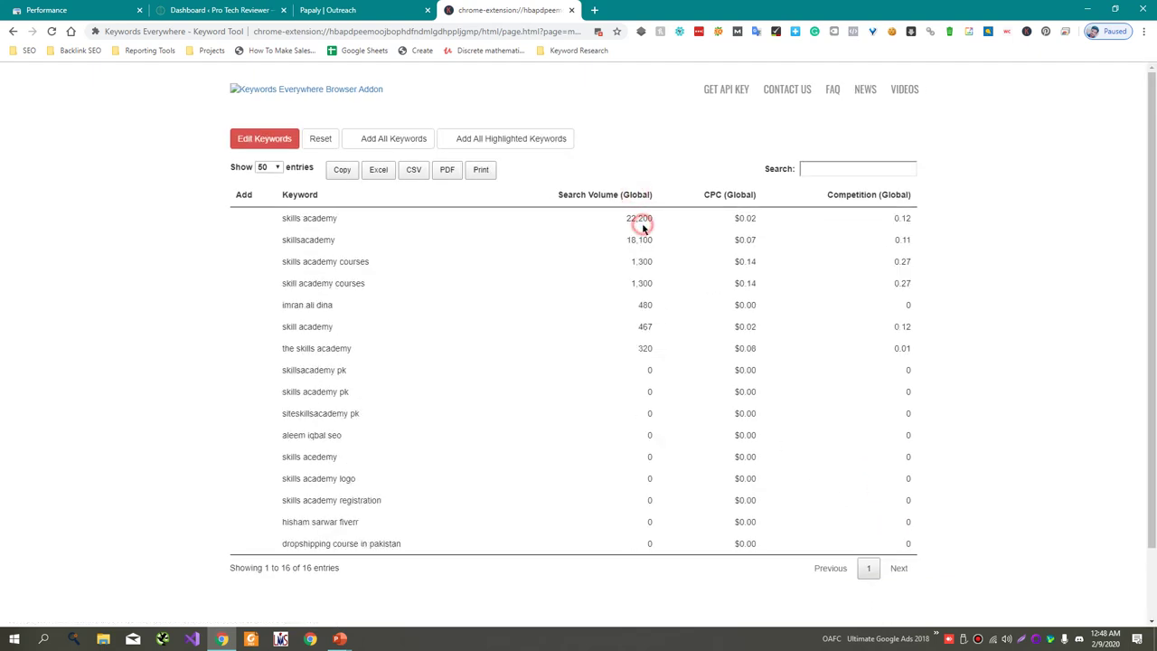
pyautogui.doubleClick(638, 220)
pyautogui.click(427, 10)
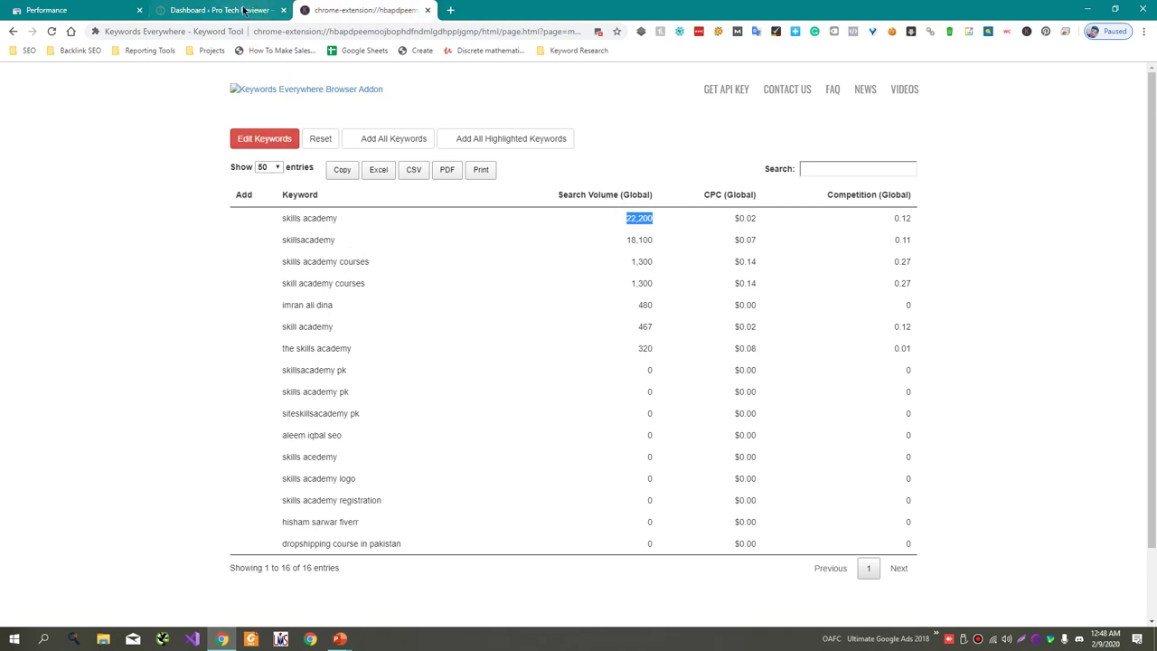
pyautogui.hotkey('ctrl', 'w')
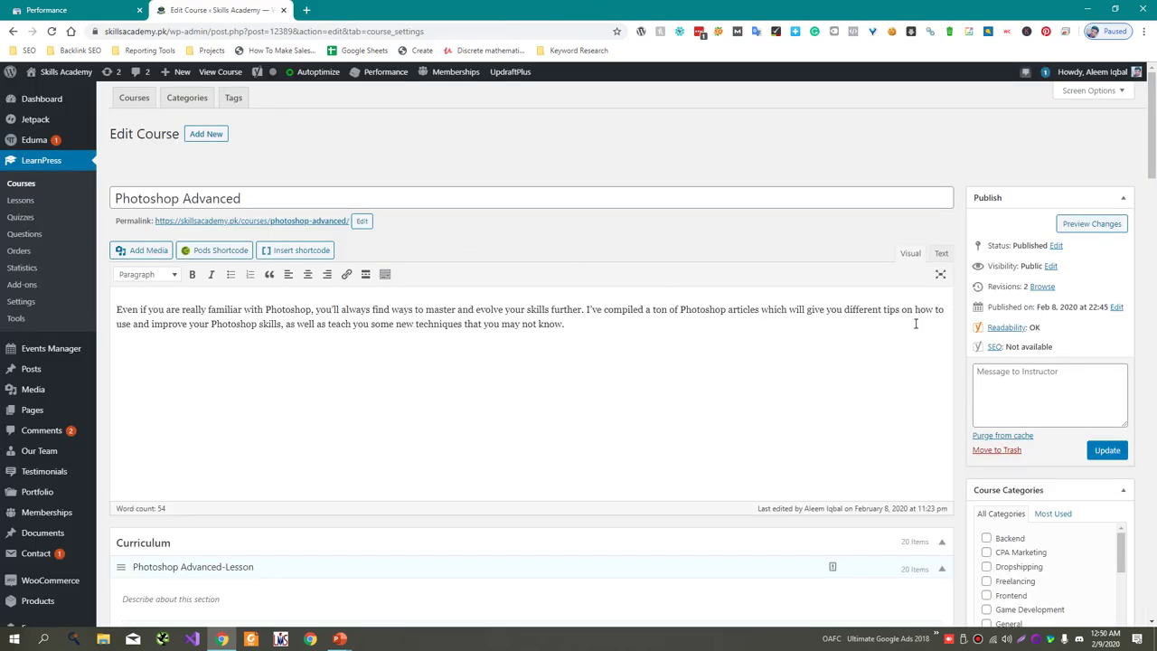
pyautogui.click(1118, 308)
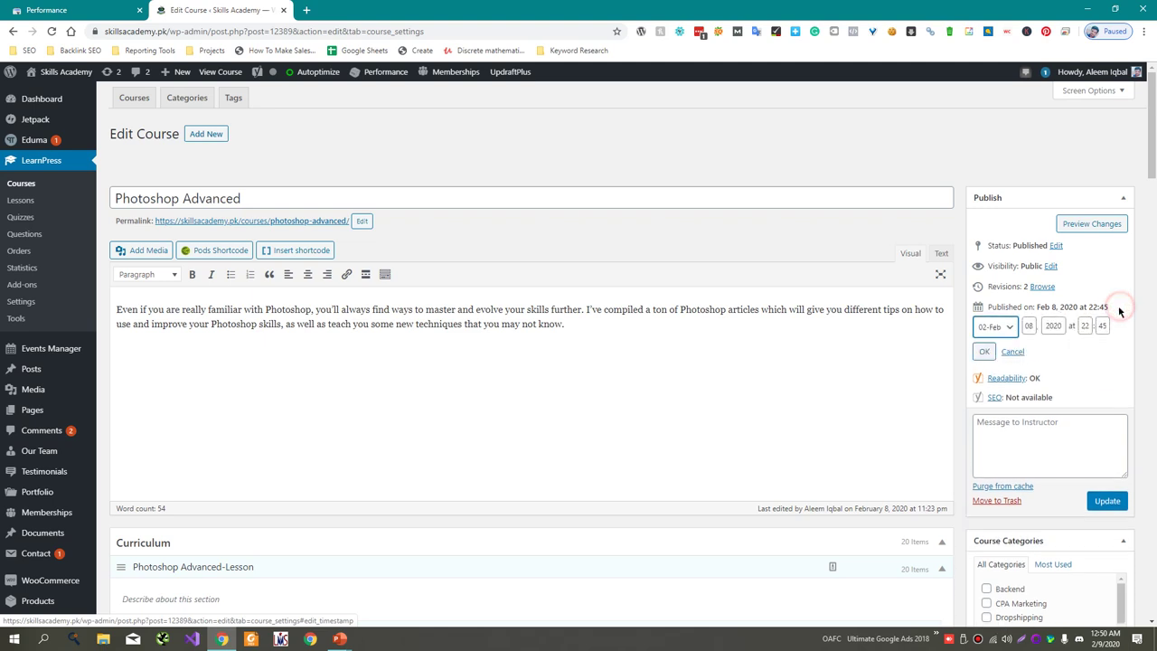
pyautogui.click(1015, 335)
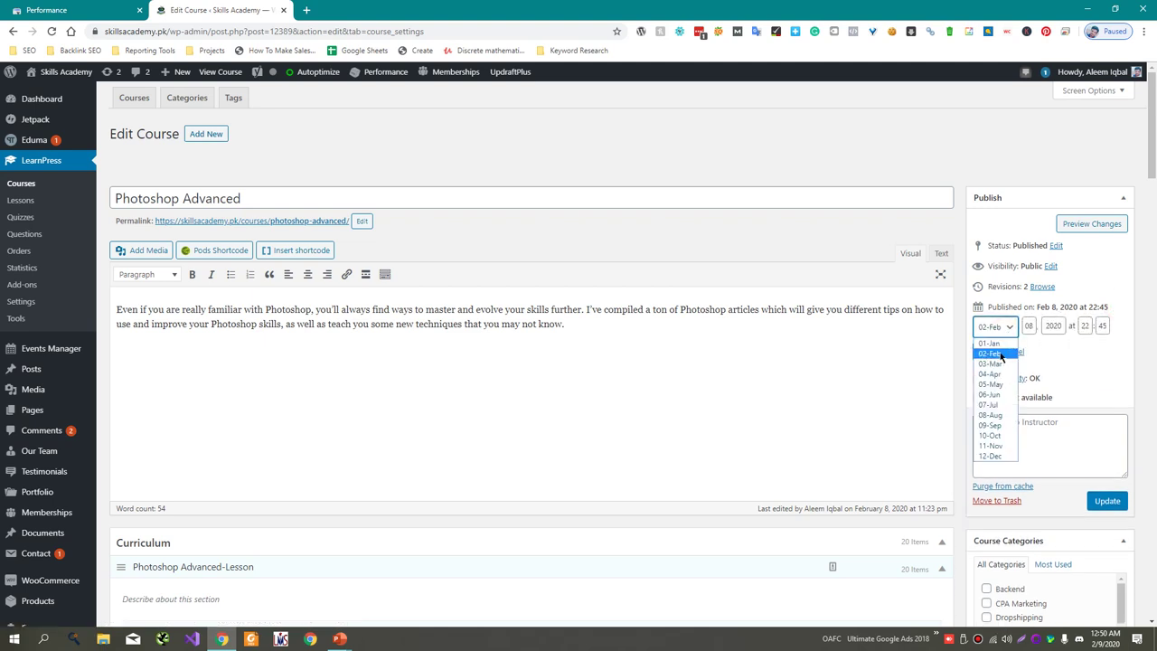
pyautogui.click(1002, 353)
pyautogui.doubleClick(1029, 327)
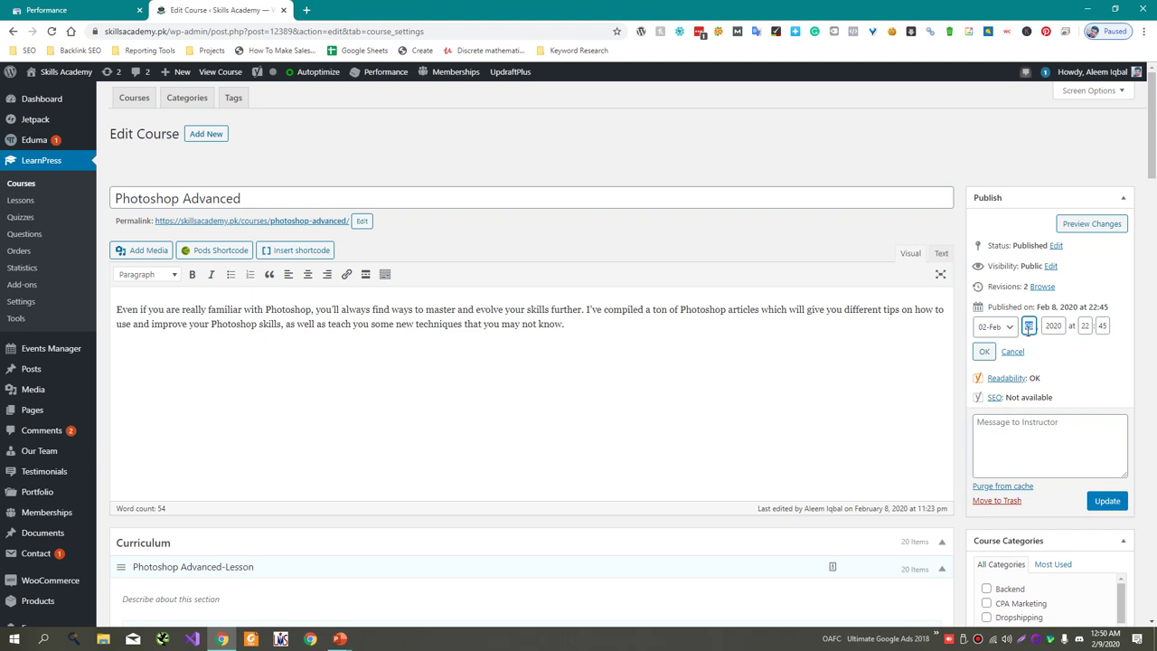
pyautogui.click(1005, 352)
# - Update the Photoshop Advanced course and check the stuck-keyword checklist in the presentation
pyautogui.click(1105, 450)
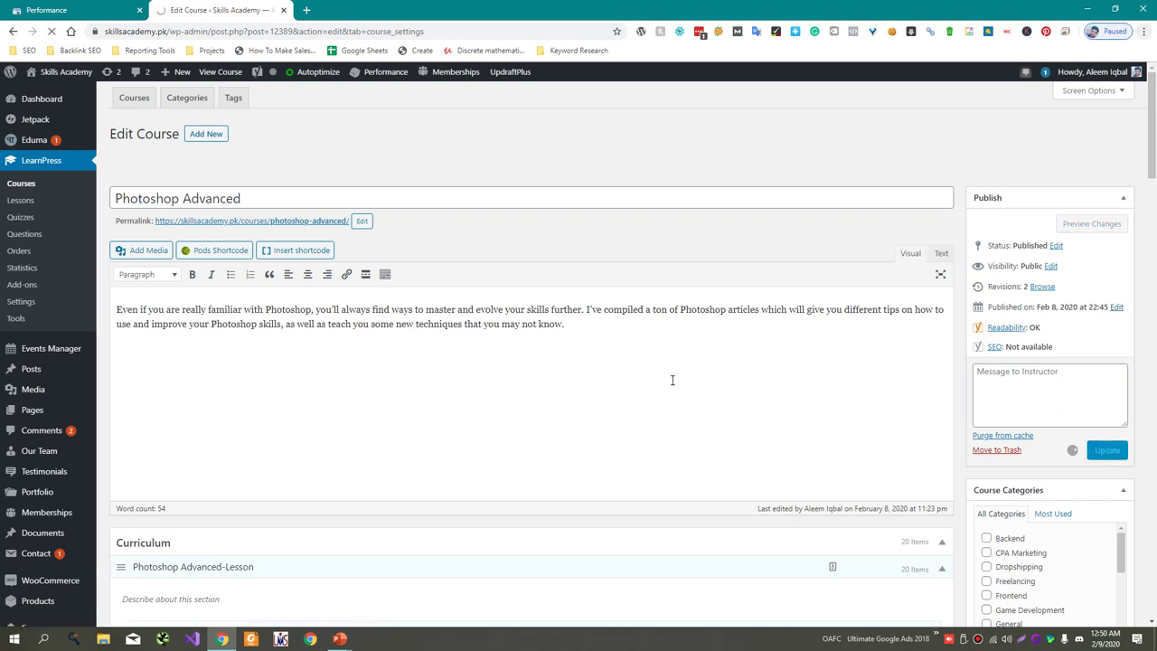
pyautogui.hotkey('alt', 'Tab')
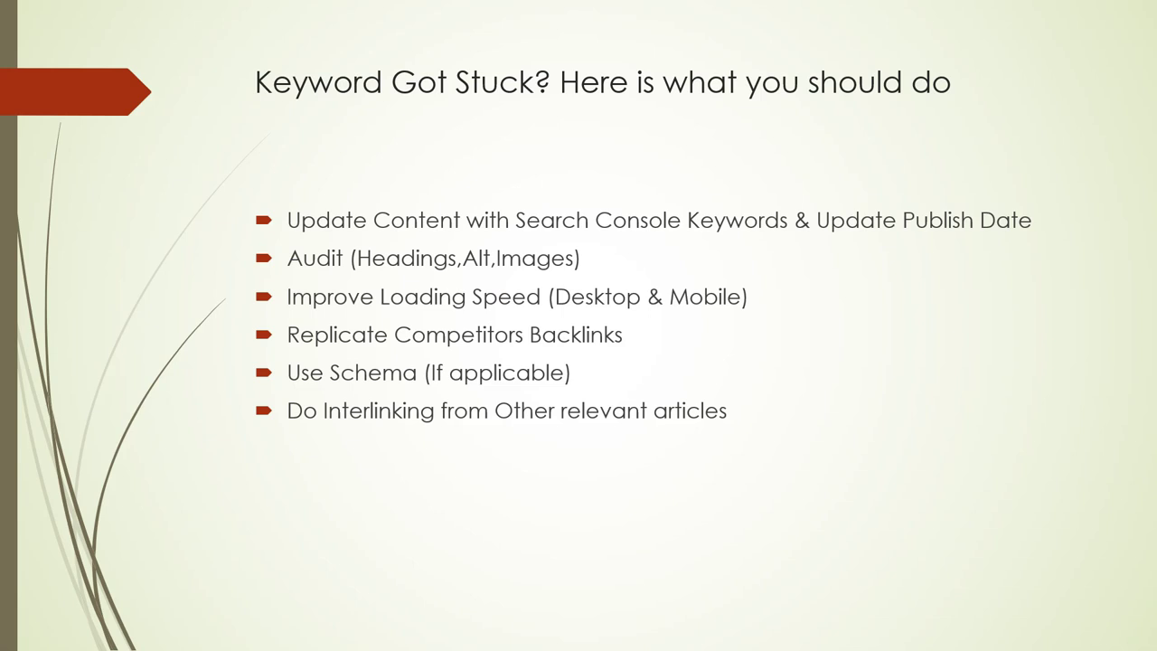
pyautogui.hotkey('alt', 'Tab')
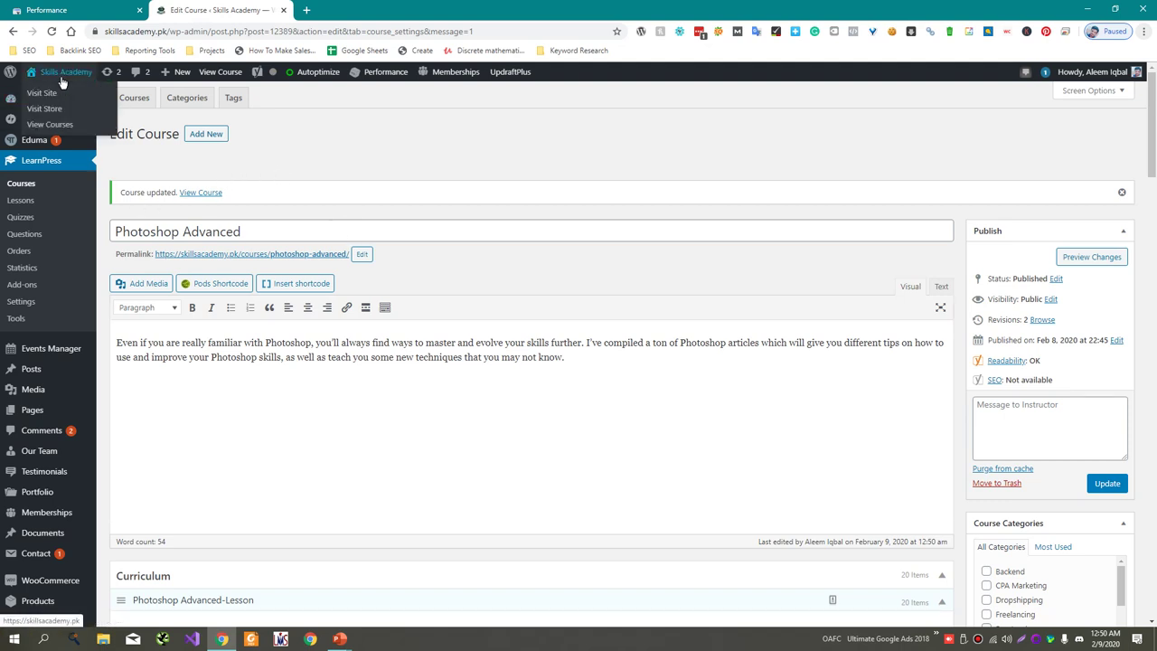
# - Launch Screaming Frog SEO Spider and browse the Skills Academy site to the SEO 2020 course page
pyautogui.click(61, 82)
pyautogui.click(163, 639)
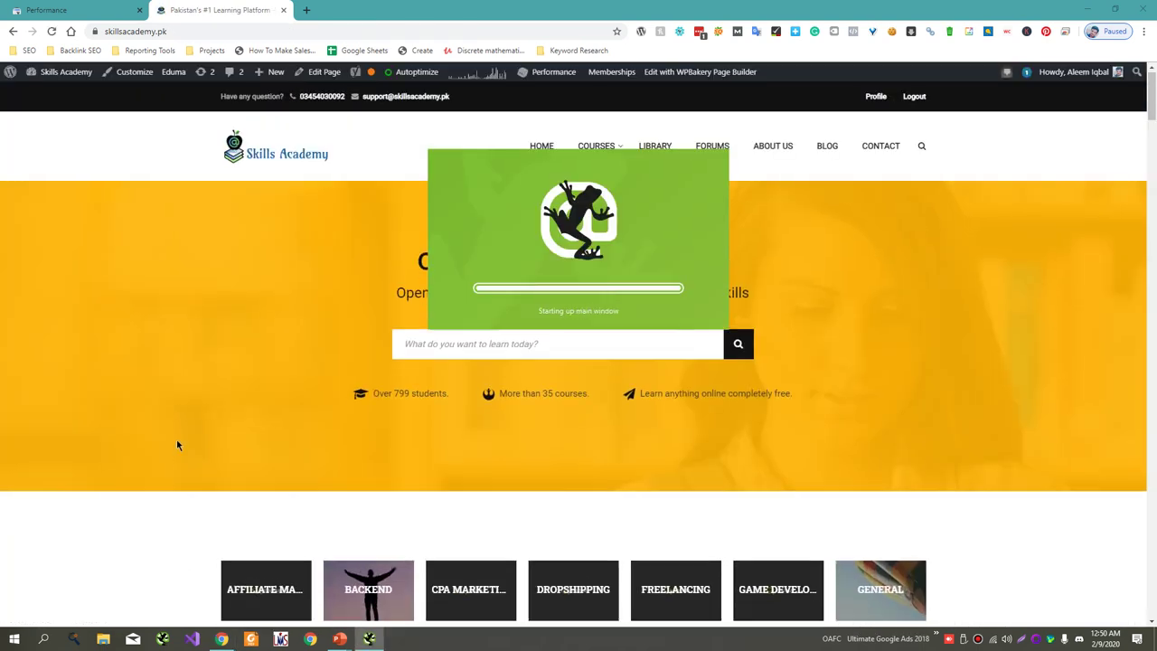
pyautogui.scroll(-5, 259, 413)
pyautogui.scroll(-1, 291, 170)
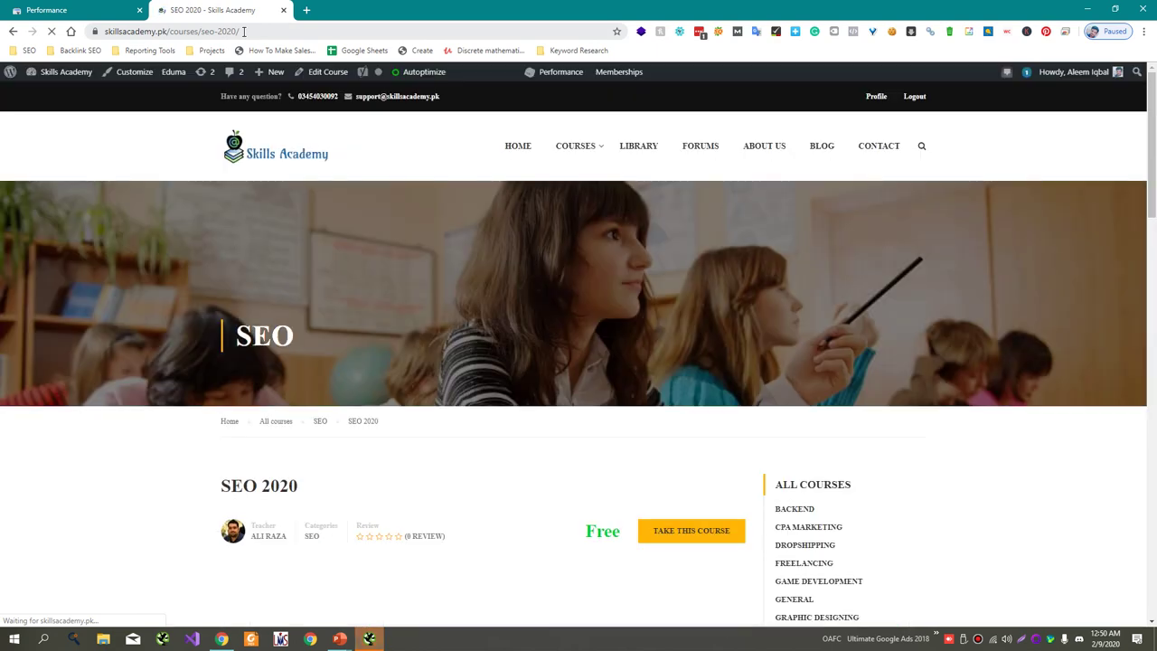
# - Copy the SEO 2020 course page's URL, then switch to Screaming Frog and decline the new version download
pyautogui.click(244, 31)
pyautogui.hotkey('ctrl', 'c')
pyautogui.click(369, 639)
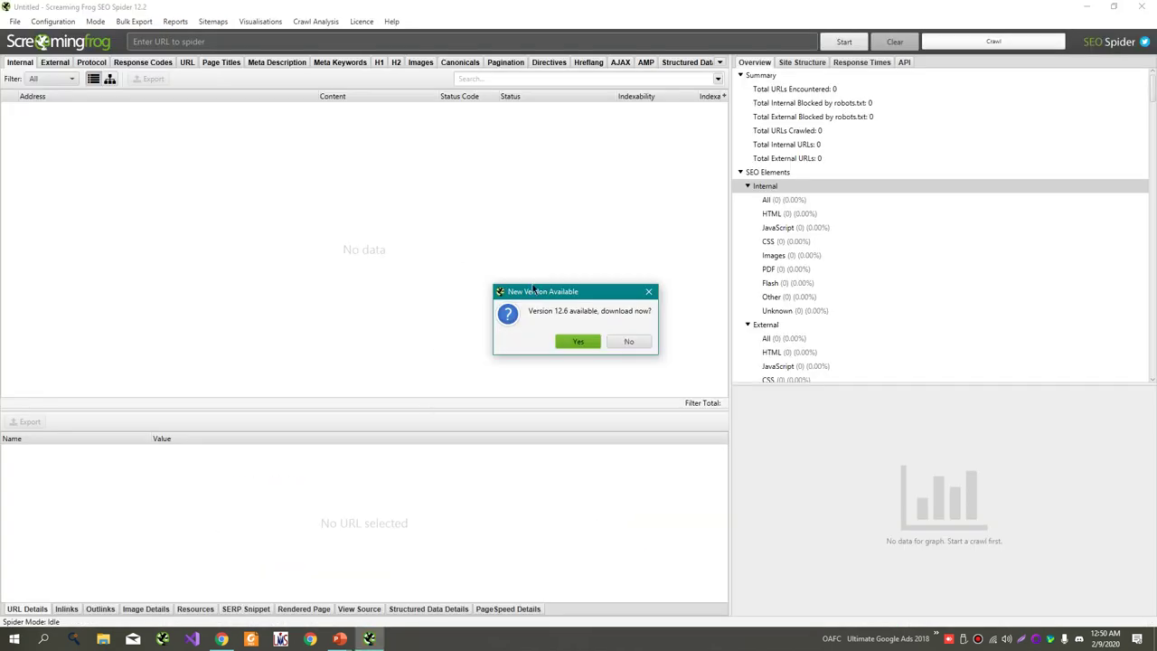
pyautogui.click(629, 342)
pyautogui.hotkey('ctrl', 'v')
pyautogui.click(843, 41)
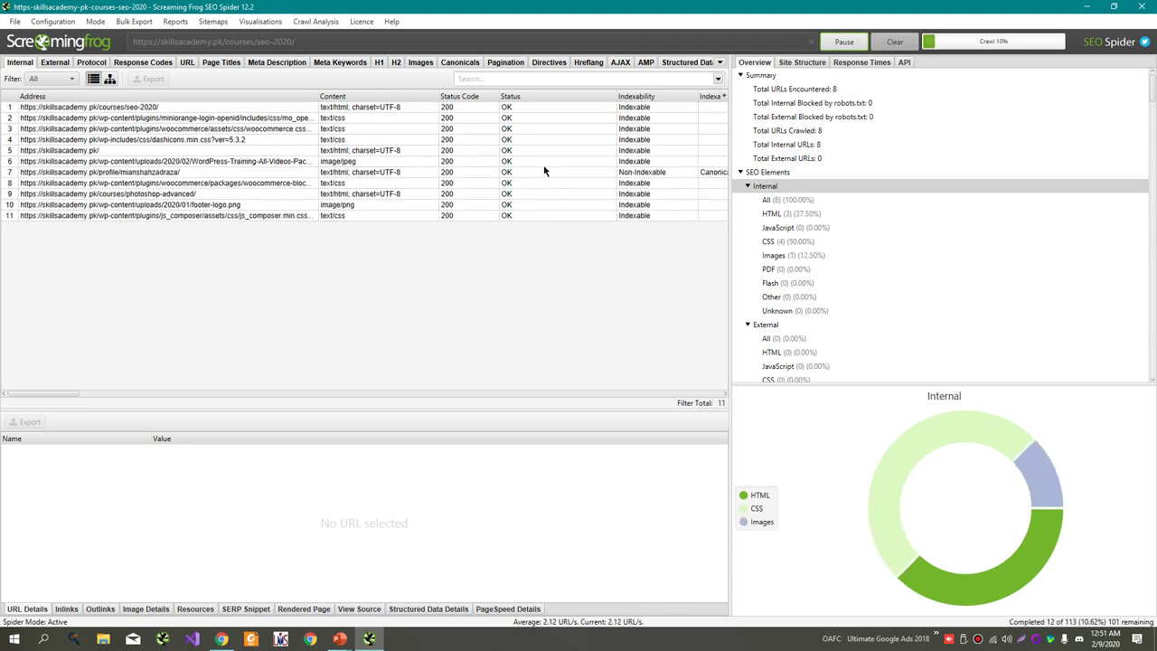
pyautogui.click(854, 44)
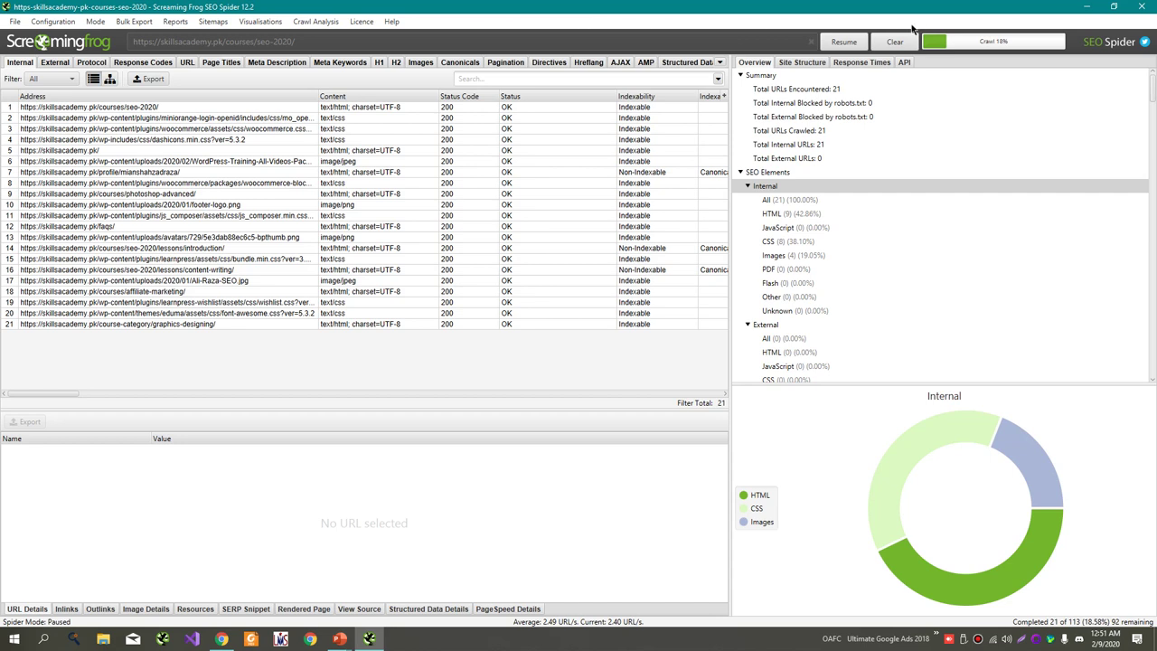
pyautogui.click(893, 41)
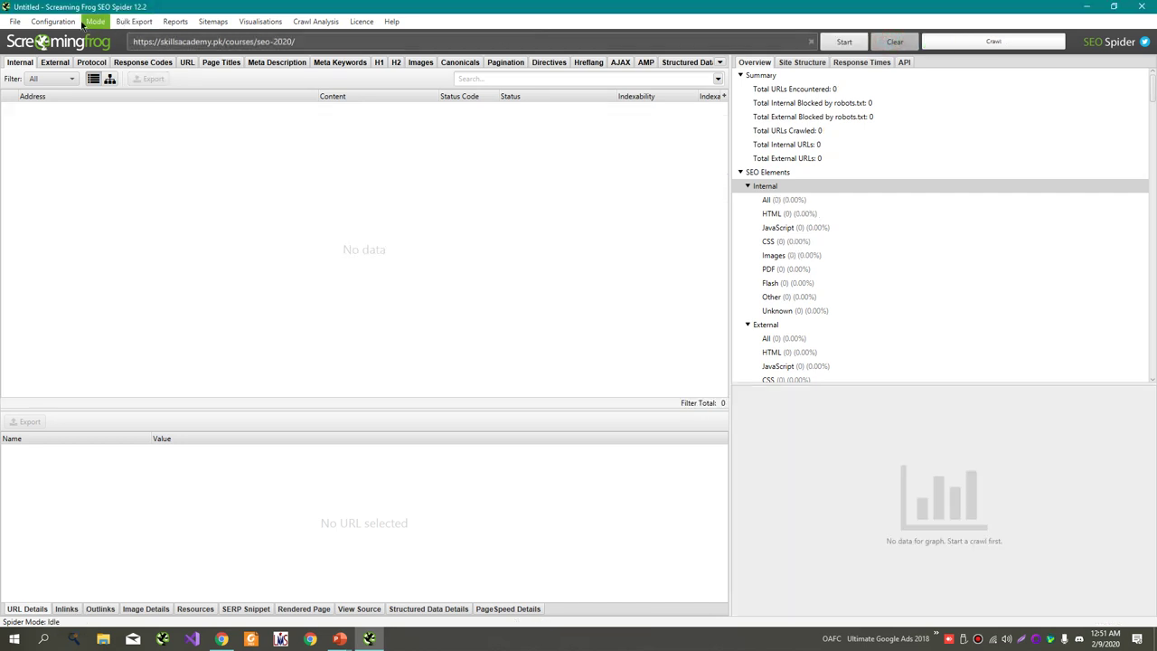
pyautogui.click(94, 22)
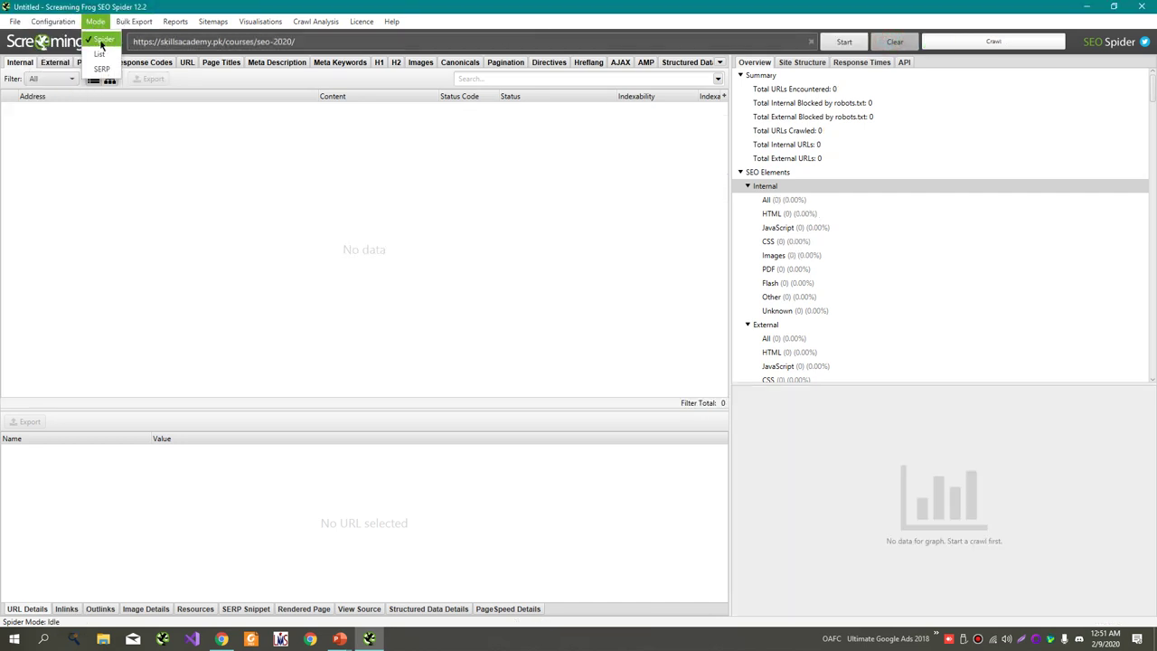
pyautogui.click(100, 55)
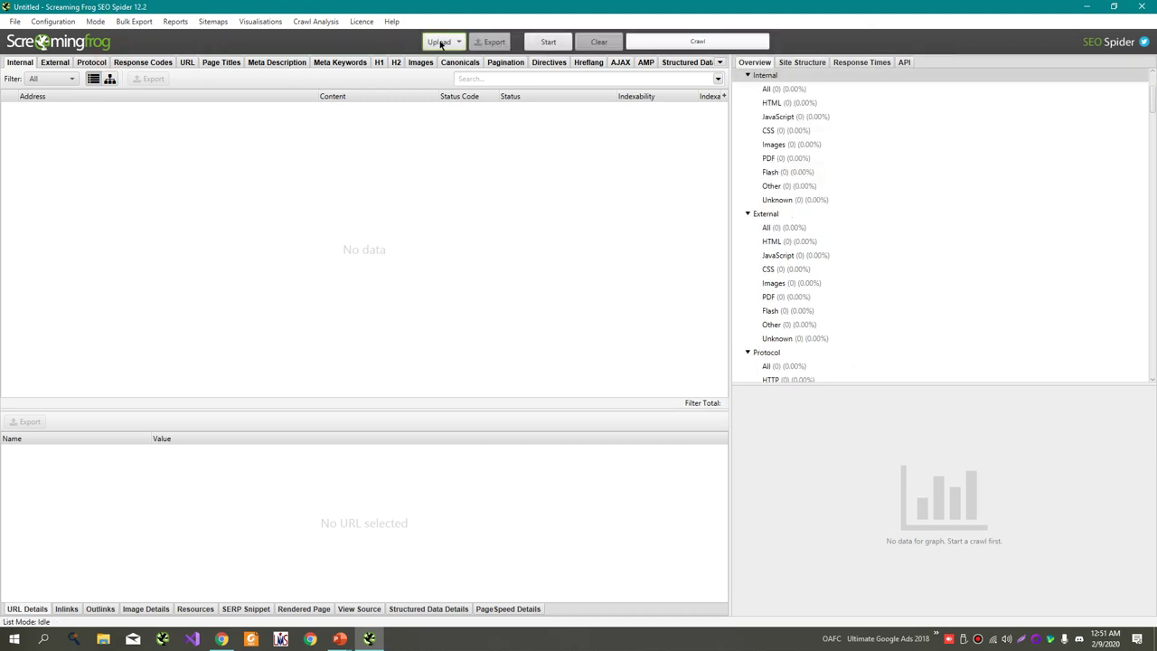
pyautogui.click(442, 43)
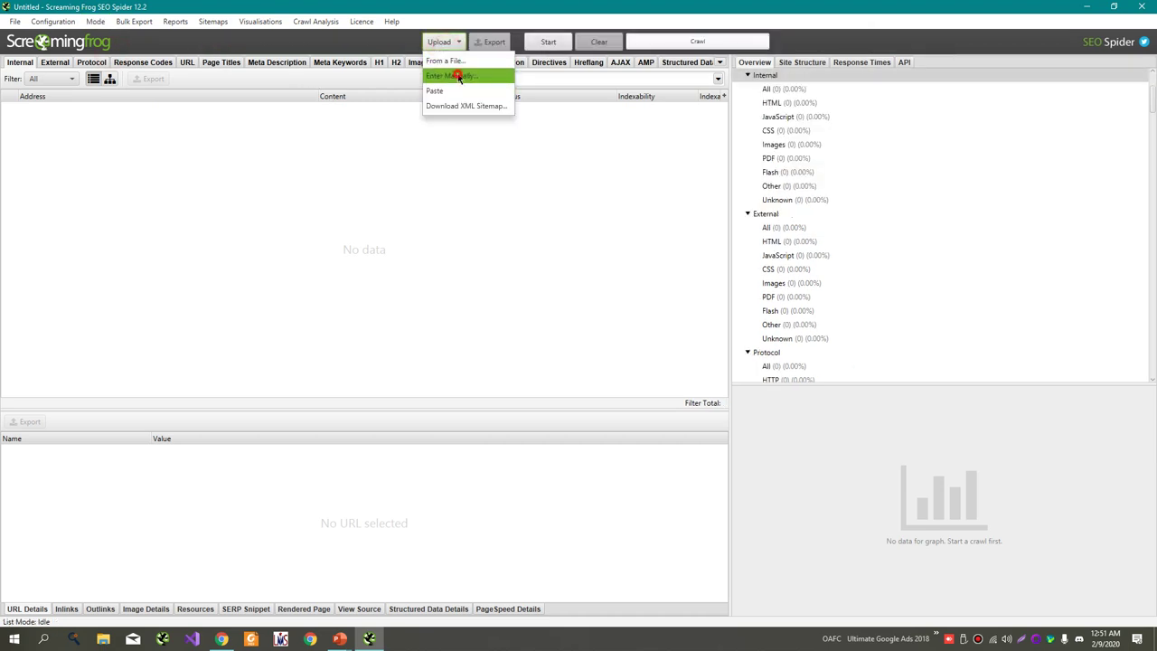
pyautogui.click(459, 77)
pyautogui.hotkey('ctrl', 'v')
pyautogui.click(678, 447)
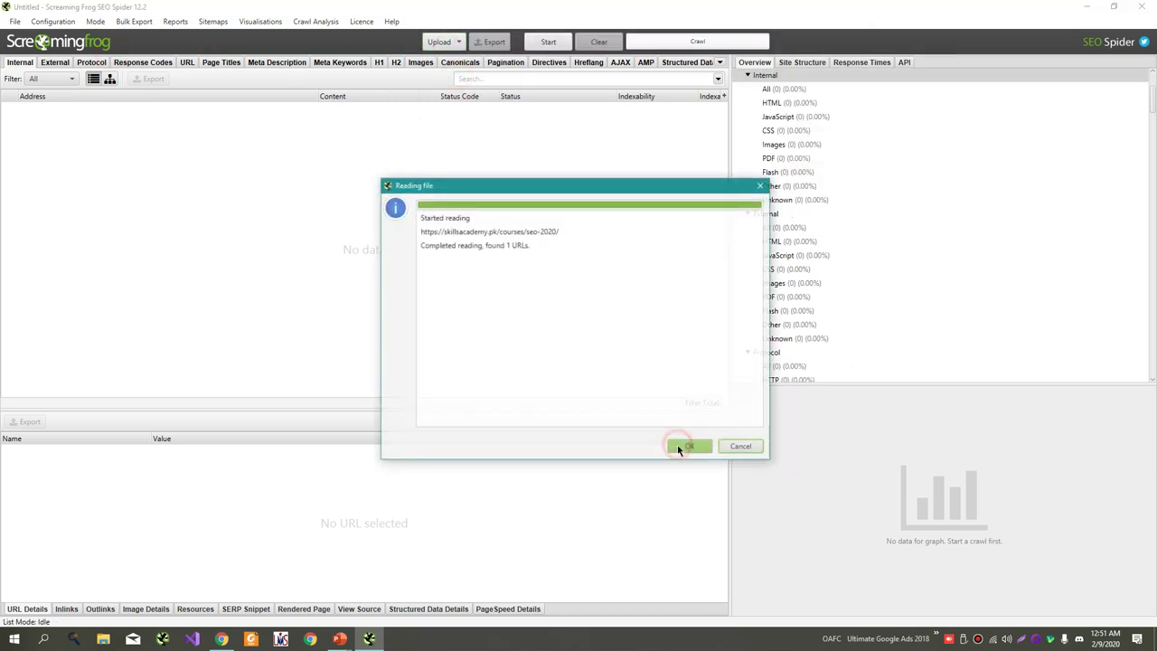
pyautogui.click(679, 446)
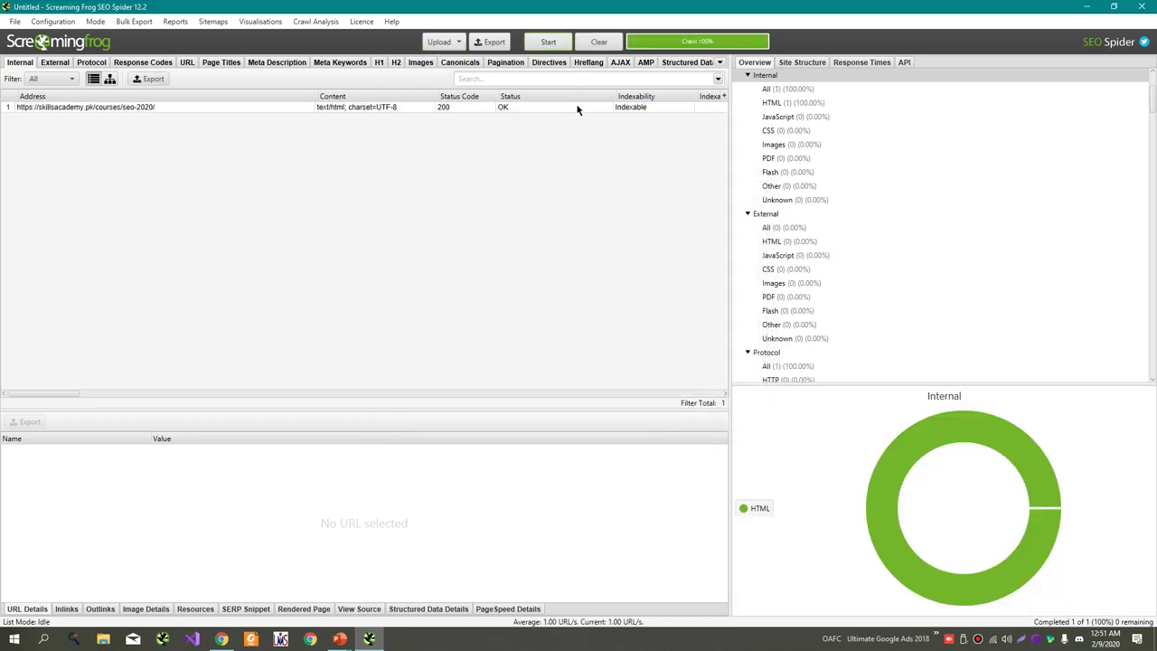
# - Inspect the crawled page's details and check its Missing and Multiple H1 reports
pyautogui.click(567, 106)
pyautogui.scroll(-10, 880, 271)
pyautogui.scroll(-6, 881, 277)
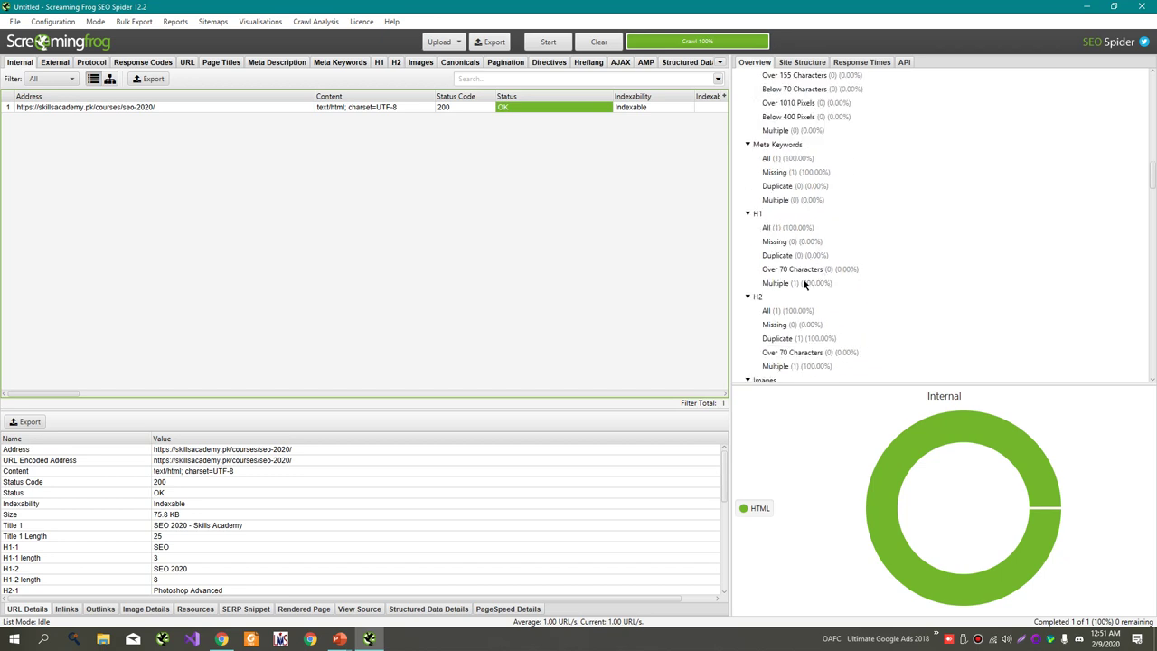
pyautogui.click(786, 242)
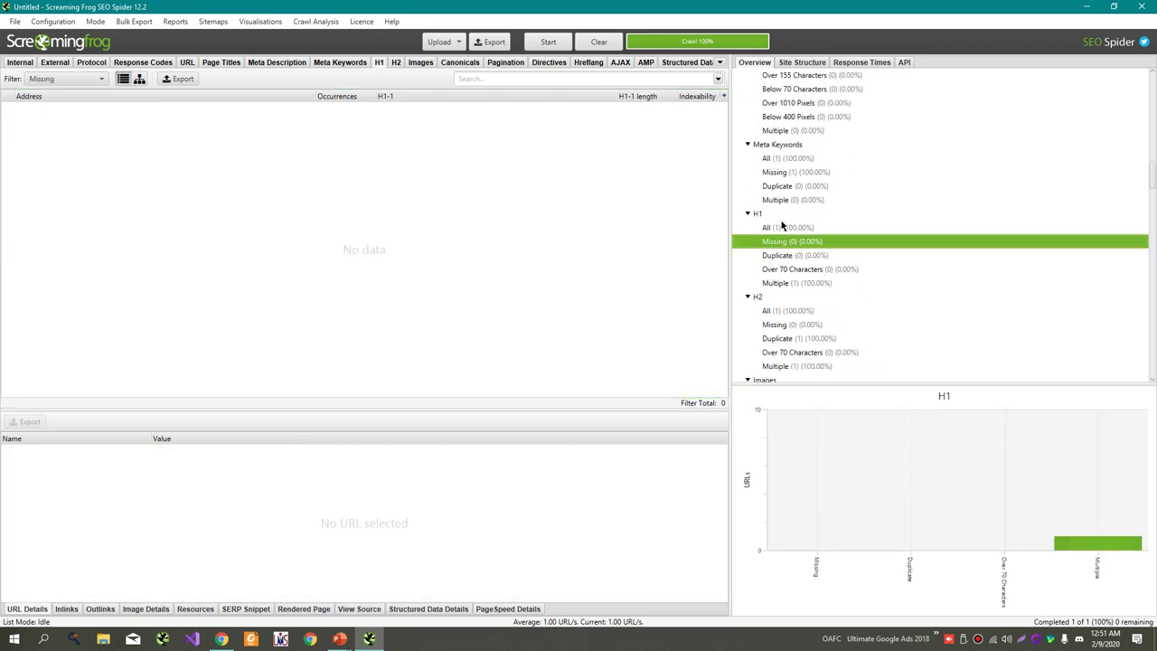
pyautogui.click(801, 285)
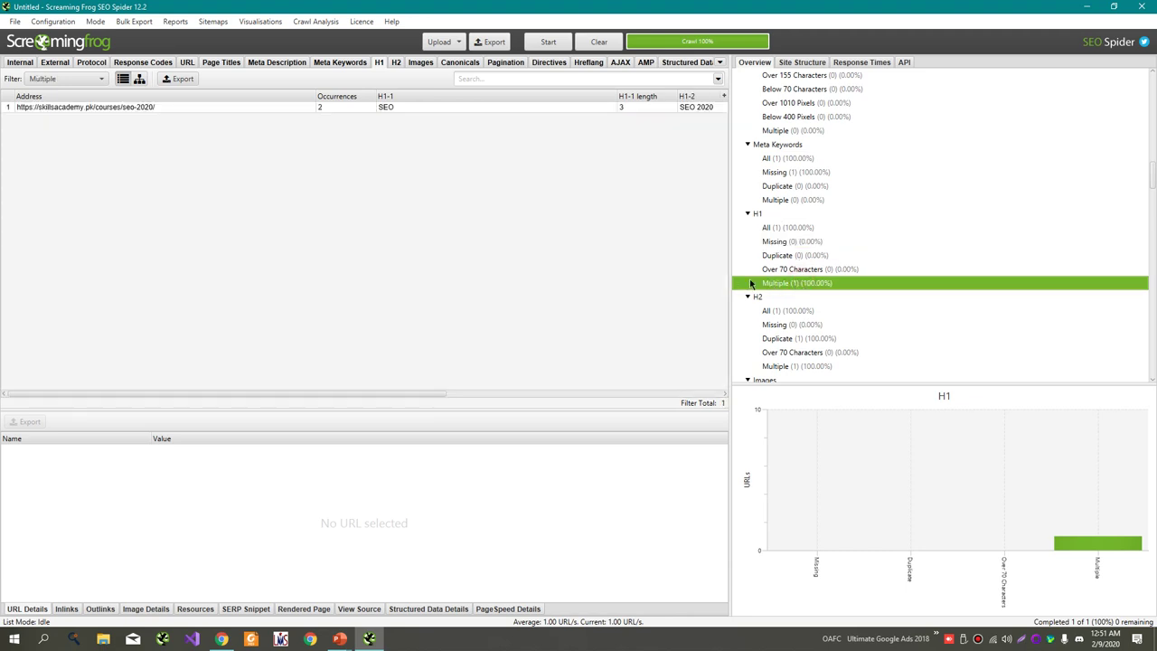
# - Check the crawl overview for H2 and image issues, listing images with missing alt text and all images
pyautogui.scroll(-2, 783, 298)
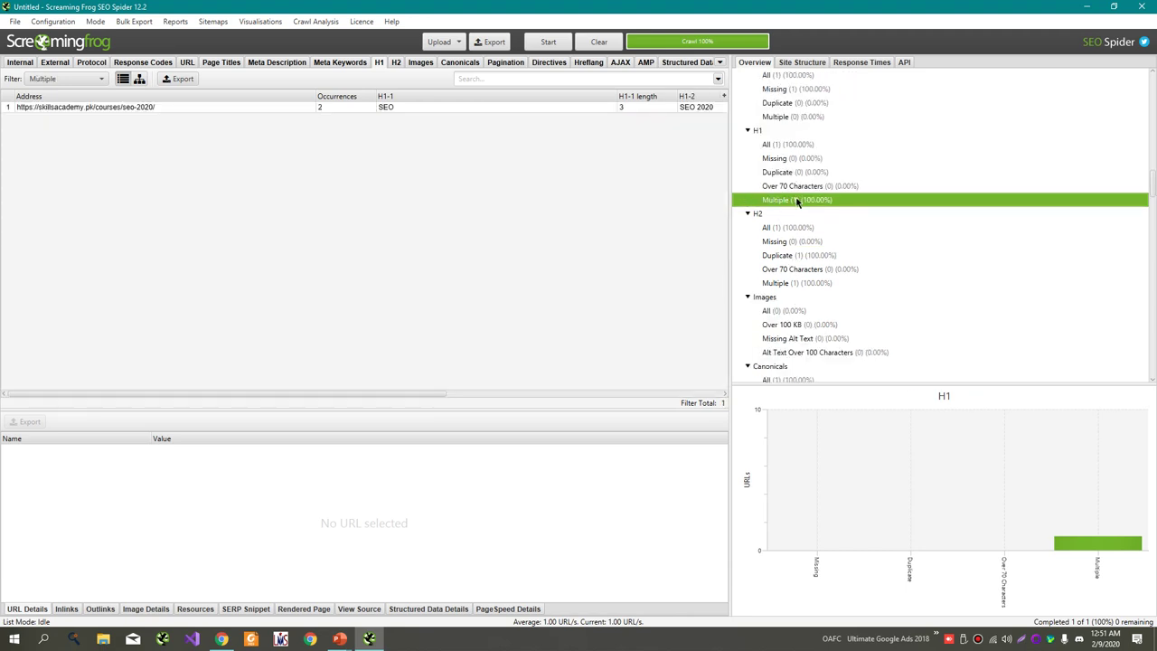
pyautogui.scroll(-2, 834, 239)
pyautogui.click(832, 257)
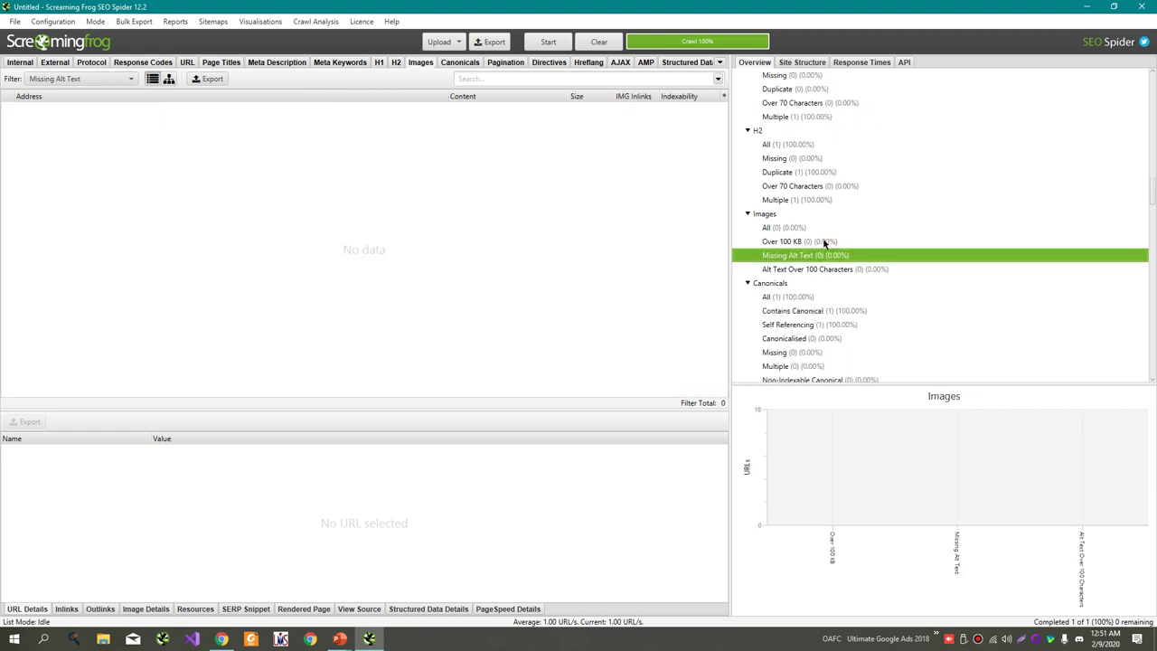
pyautogui.scroll(-3, 809, 268)
pyautogui.scroll(12, 809, 268)
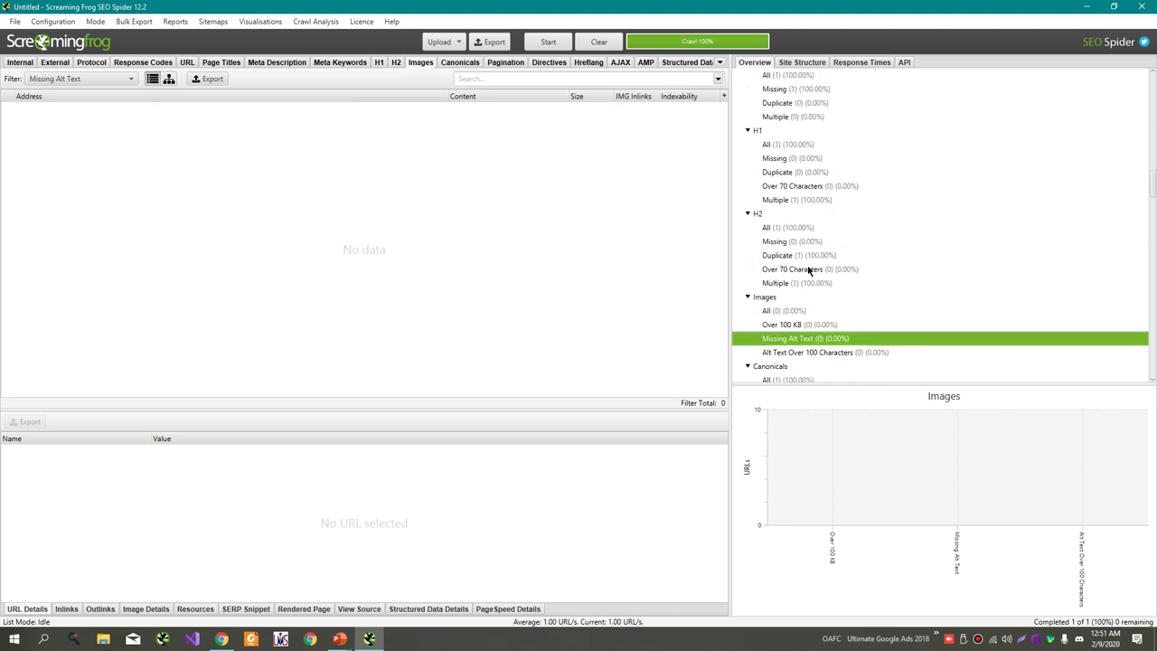
pyautogui.scroll(-3, 809, 269)
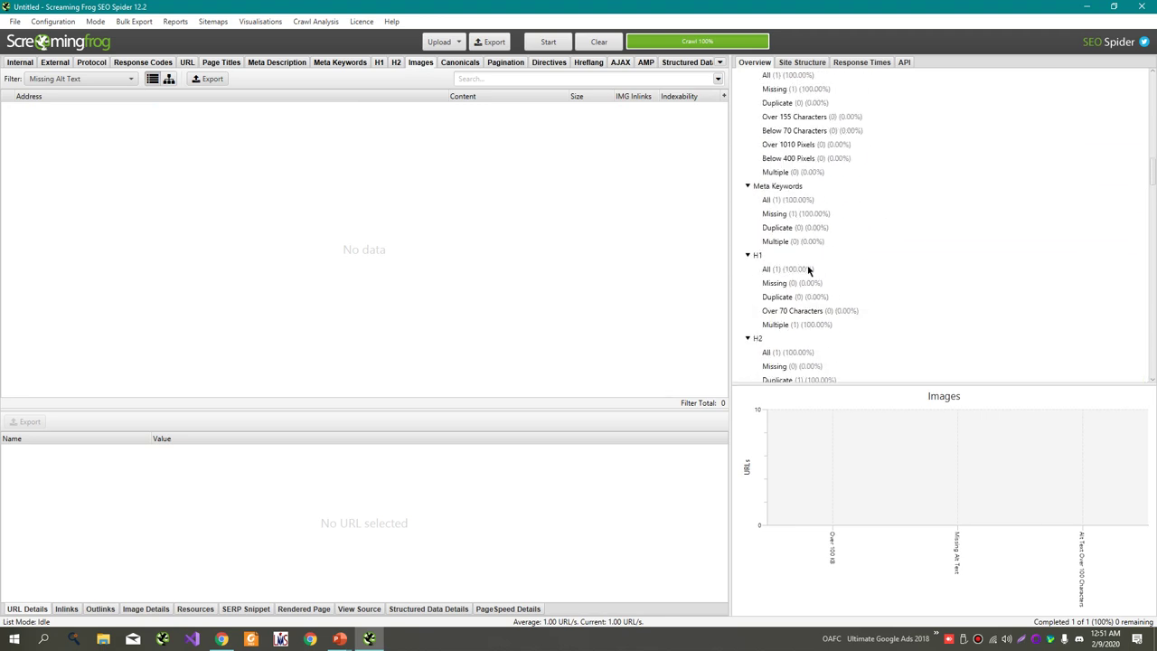
pyautogui.scroll(-4, 809, 268)
pyautogui.click(786, 310)
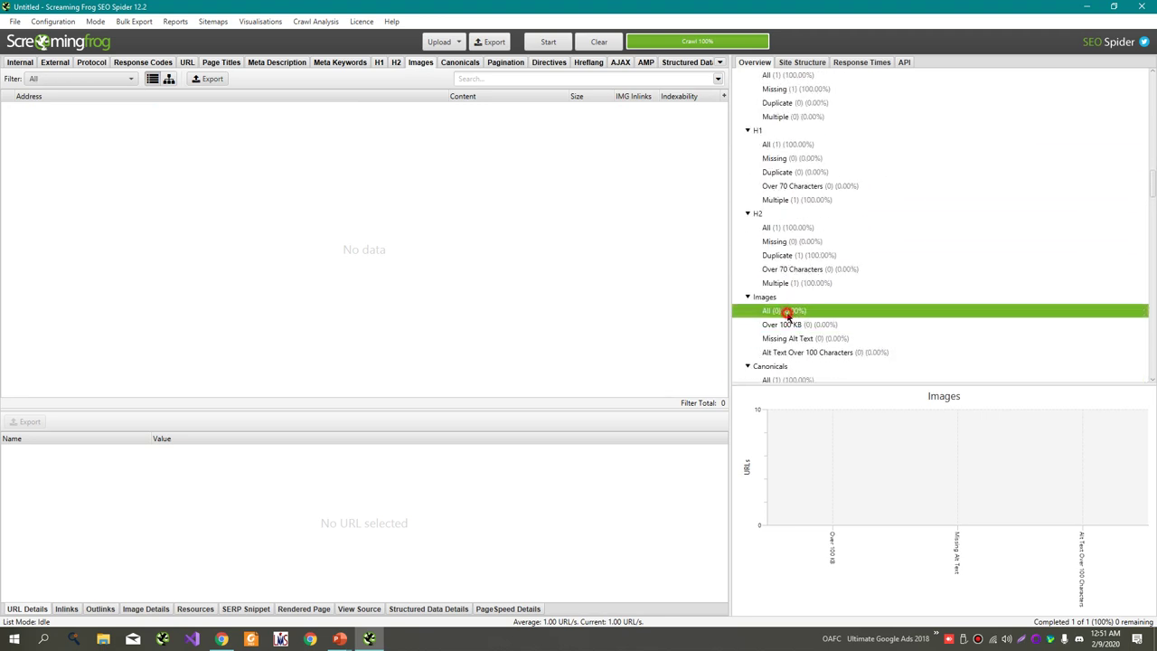
pyautogui.scroll(20, 800, 227)
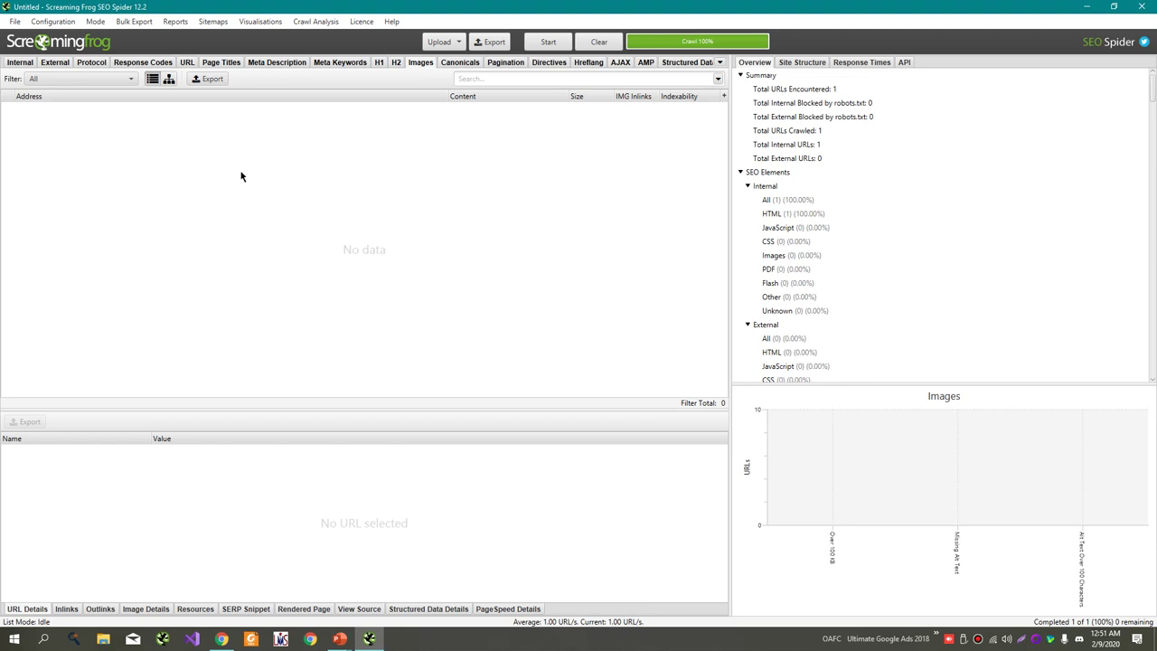
# - Switch to the PowerPoint presentation and review the stuck-keyword checklist on slide 2 in the running slide show
pyautogui.hotkey('alt', 'Tab')
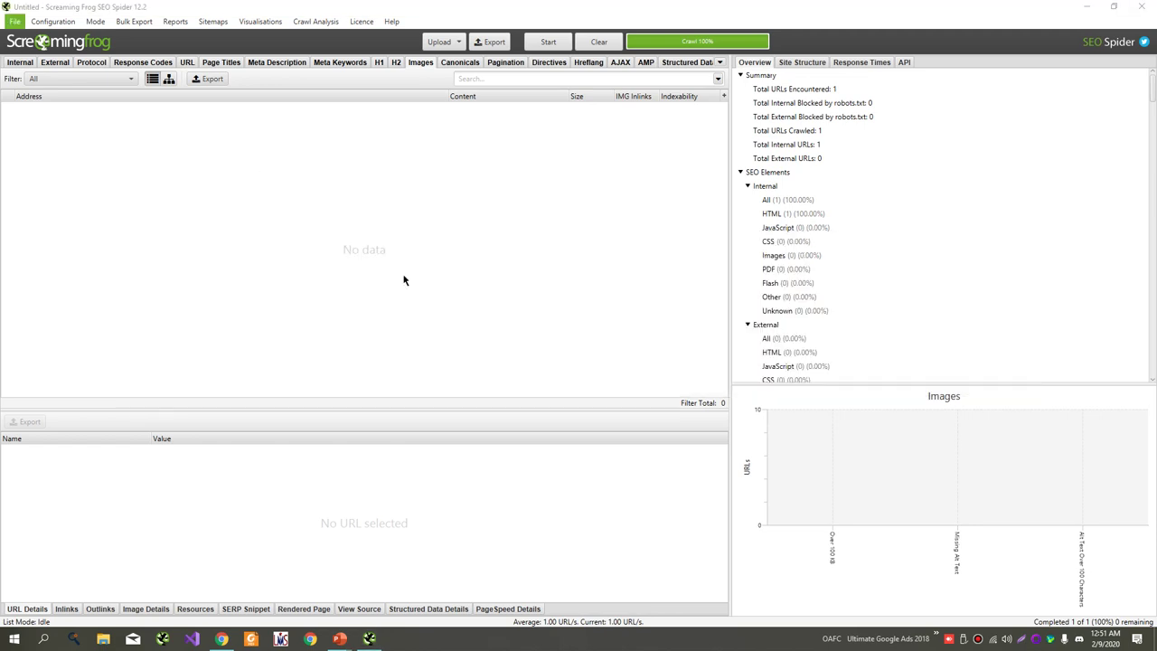
pyautogui.hotkey('alt', 'Tab')
pyautogui.click(320, 330)
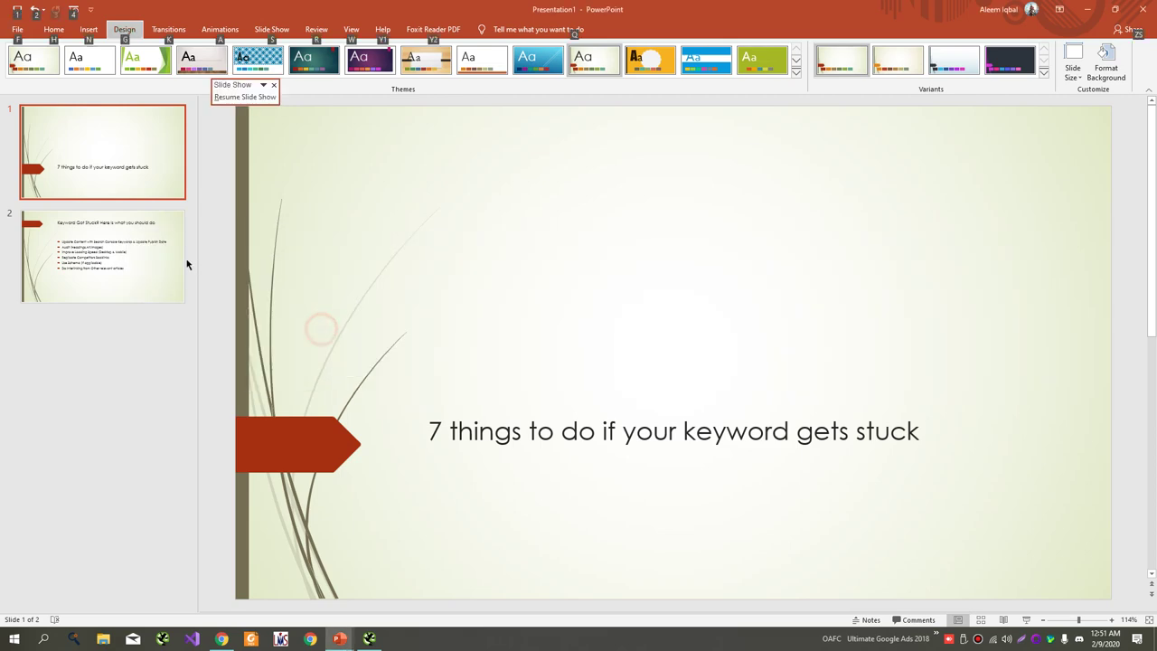
pyautogui.click(181, 261)
pyautogui.hotkey('alt', 'Tab')
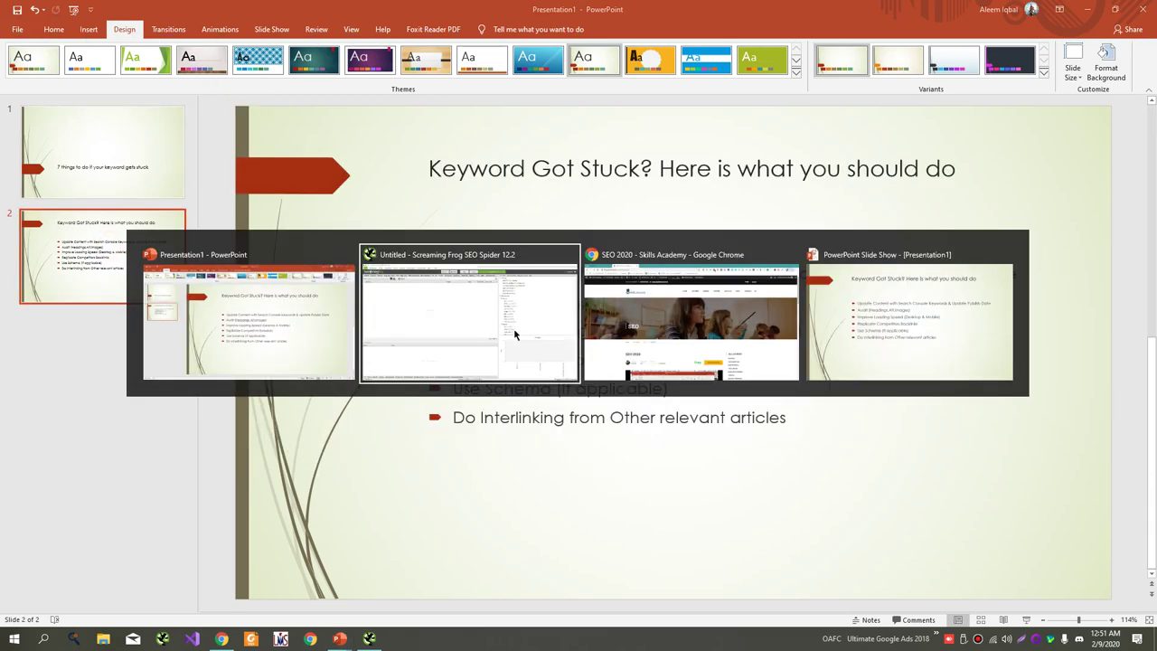
pyautogui.hotkey('alt', 'Tab')
pyautogui.hotkey('alt', 'Tab')
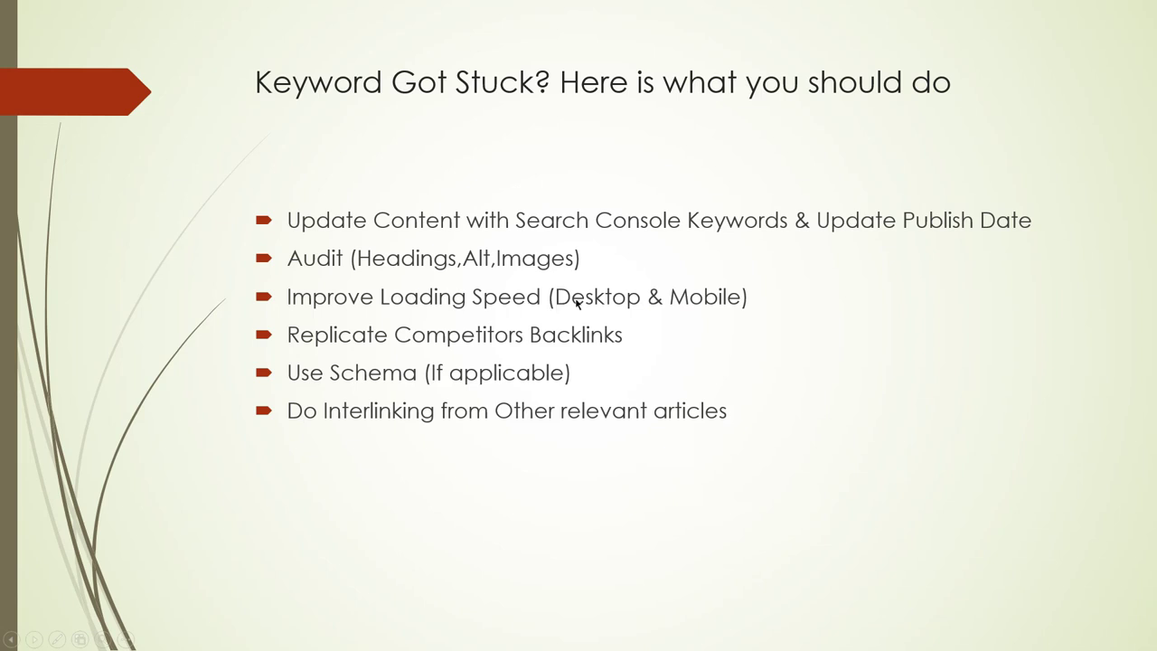
pyautogui.hotkey('alt', 'Tab')
pyautogui.hotkey('alt', 'Tab')
pyautogui.hotkey('alt', 'Tab')
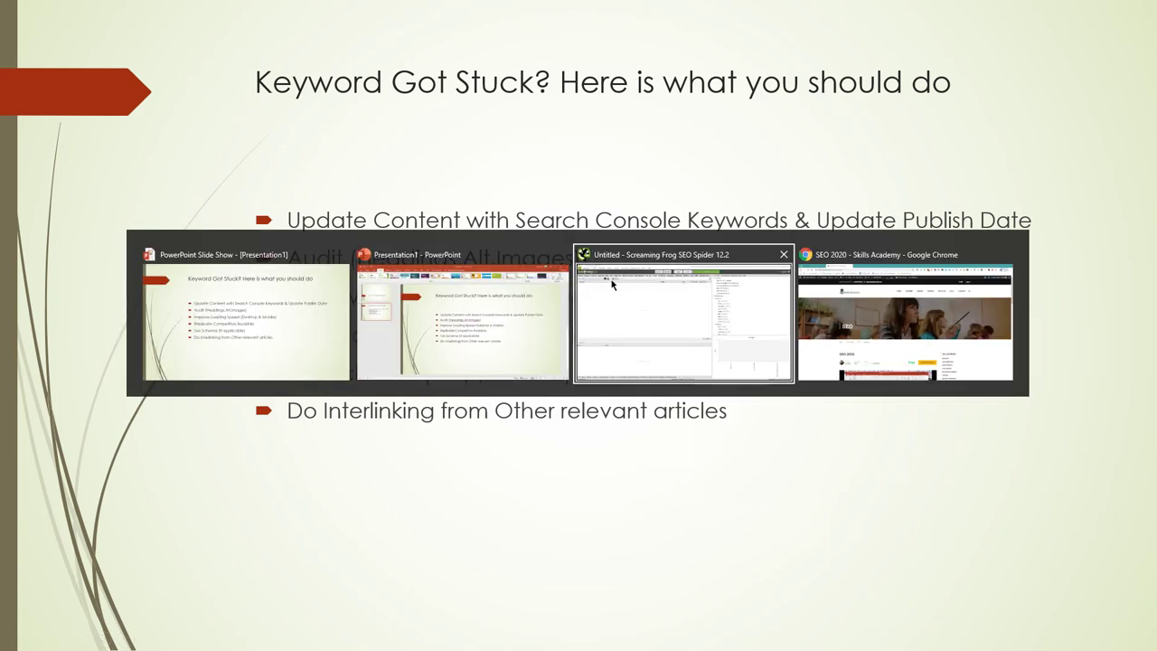
pyautogui.write('gt')
pyautogui.press('Return')
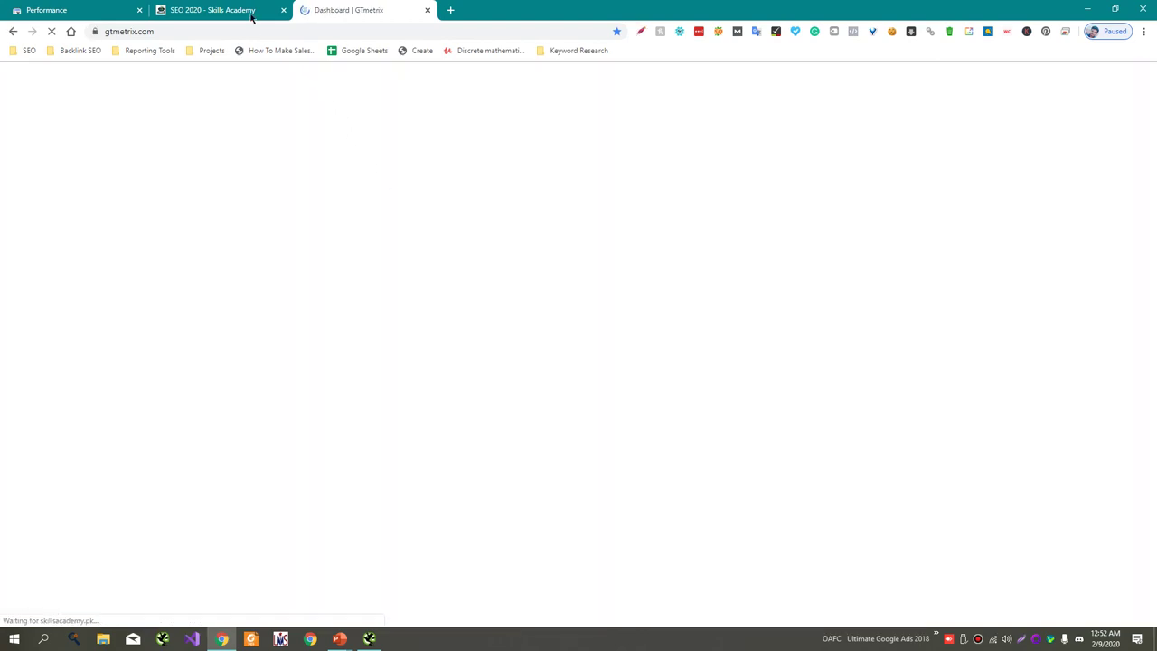
pyautogui.click(249, 13)
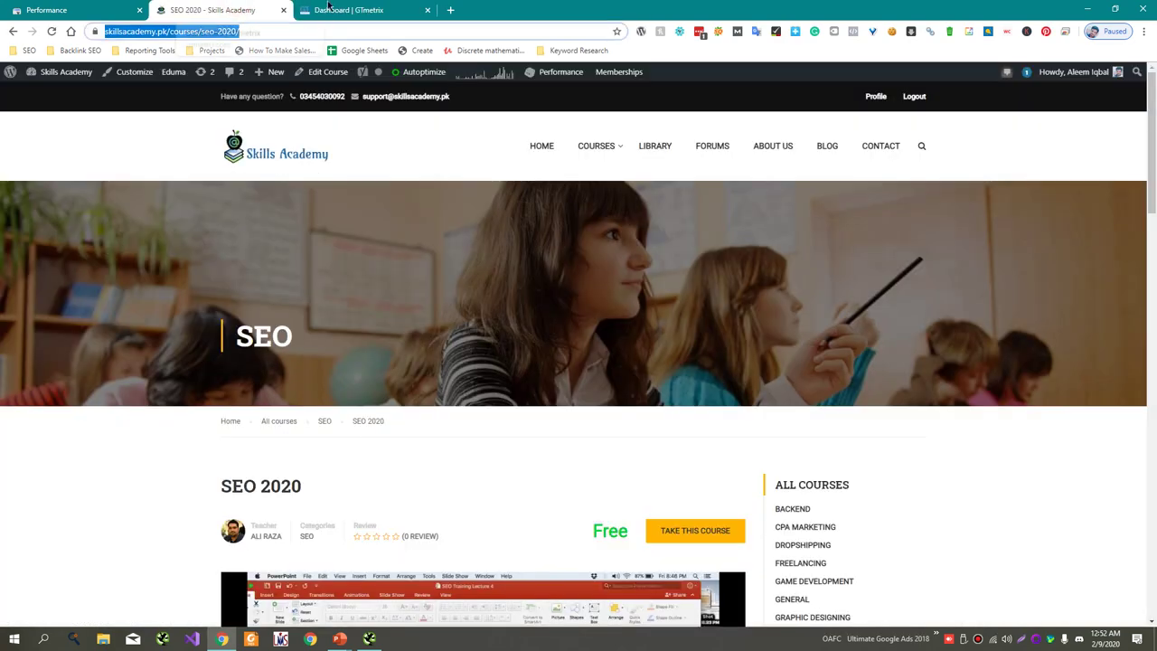
pyautogui.click(329, 8)
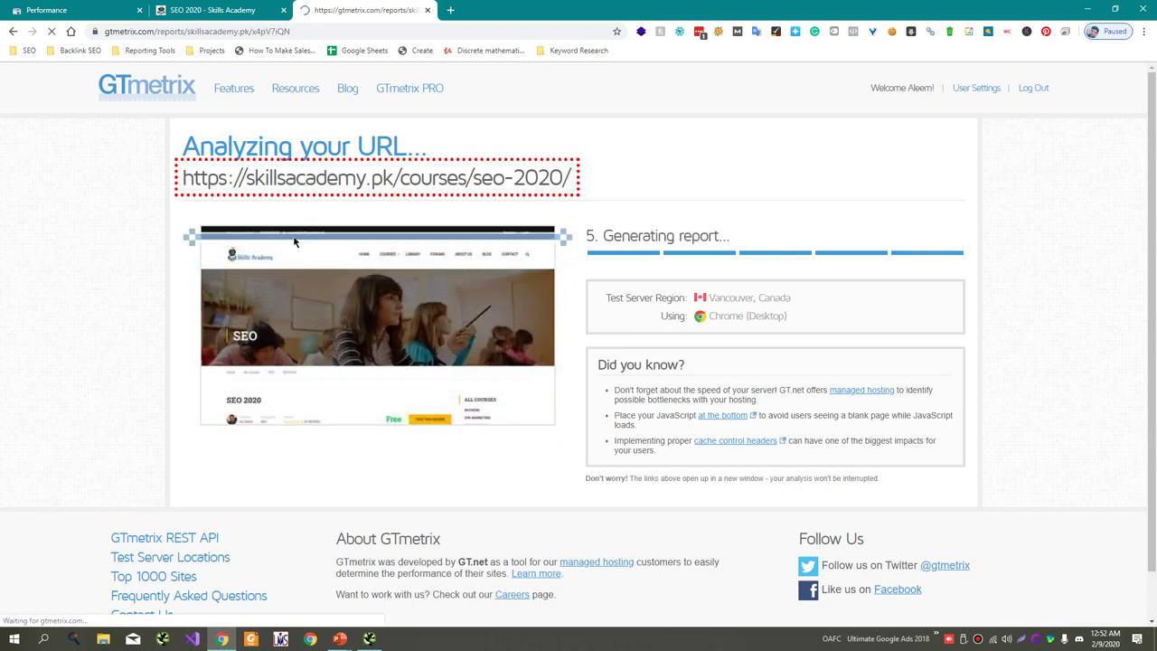
# - Show the report's waterfall chart and sort its requests by size, largest first
pyautogui.scroll(-2, 253, 260)
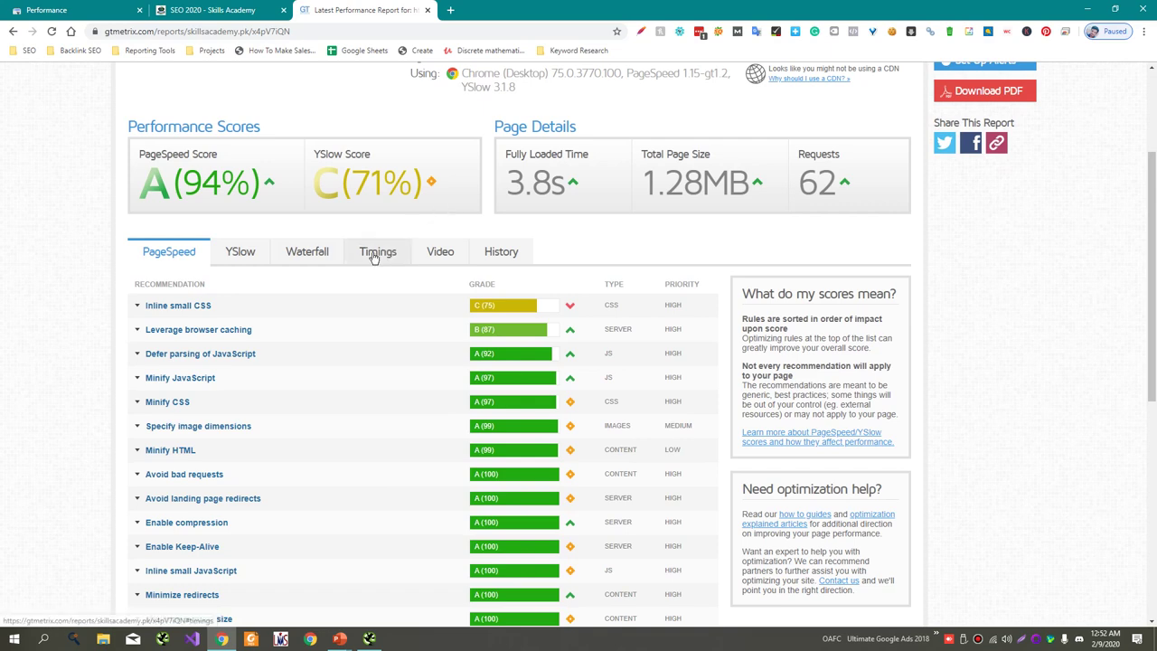
pyautogui.click(307, 256)
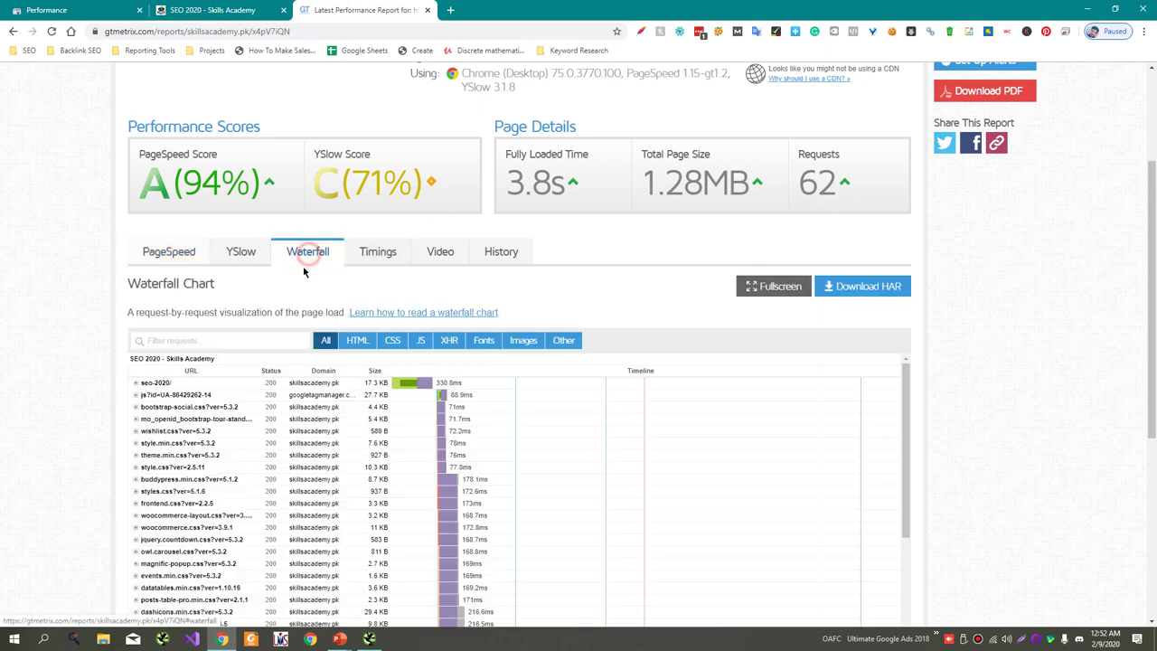
pyautogui.click(375, 372)
pyautogui.click(375, 373)
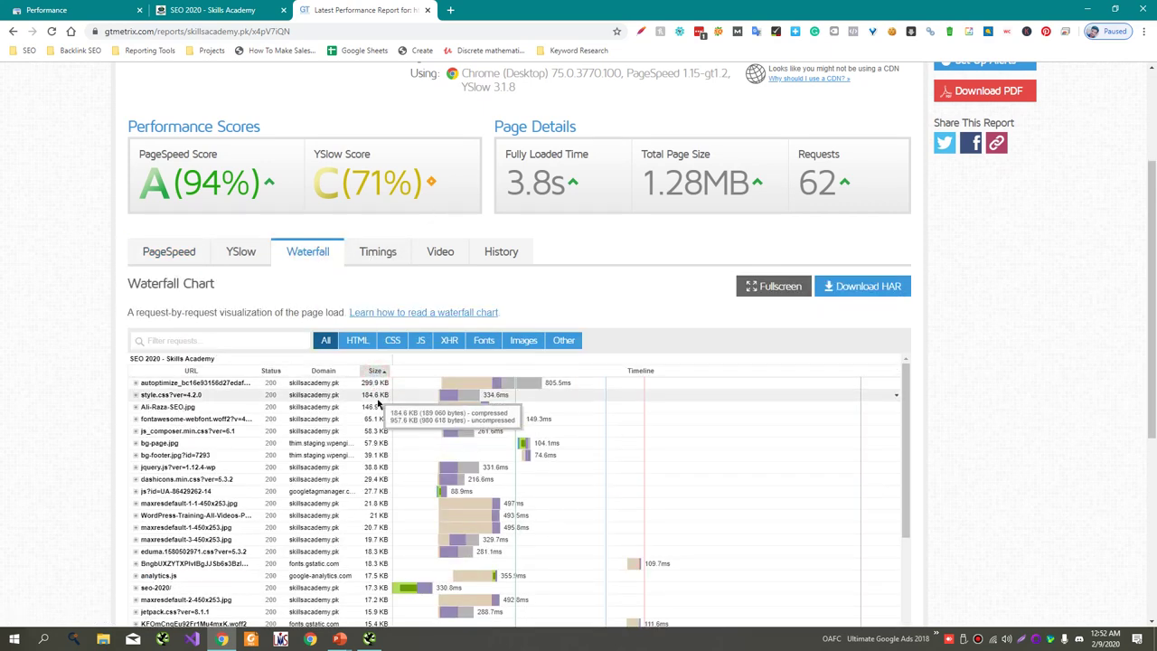
# - Expand the largest JPG request in the waterfall, open its image in a new tab and save it to the computer
pyautogui.click(362, 406)
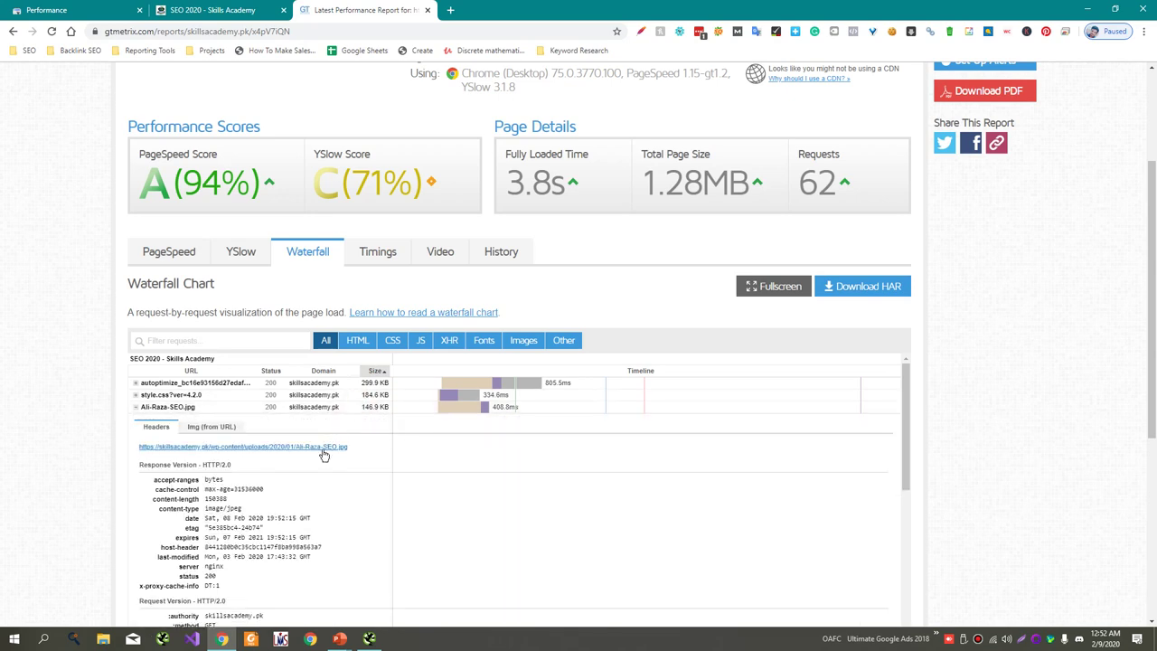
pyautogui.moveTo(323, 454); pyautogui.dragTo(323, 449)
pyautogui.click(488, 10)
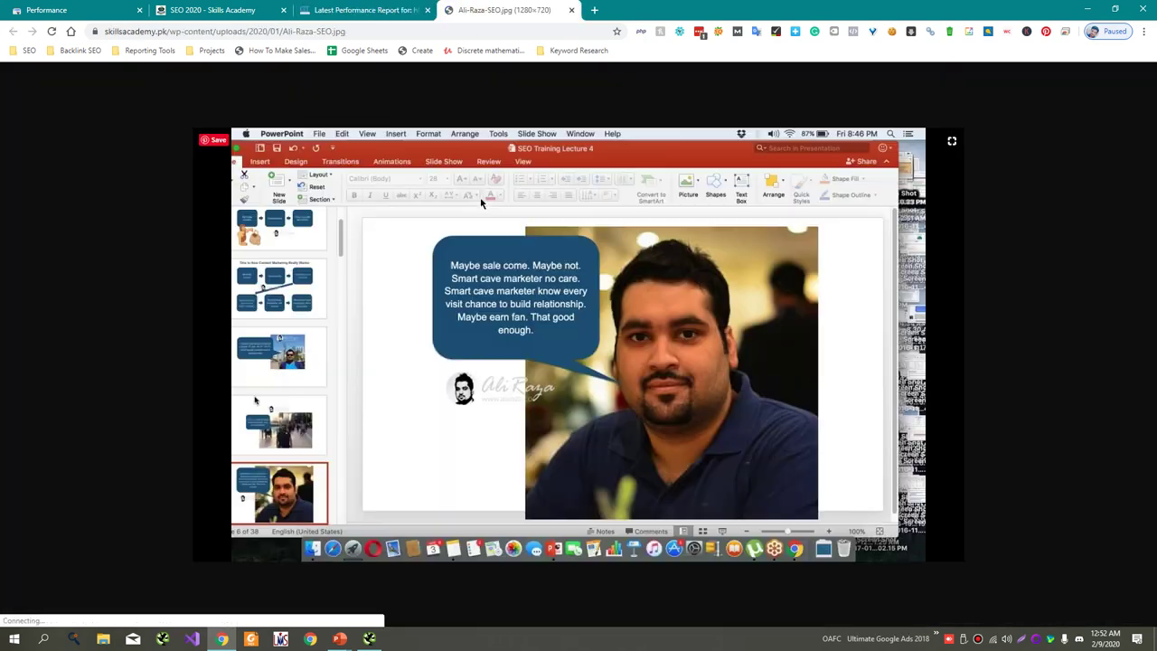
pyautogui.hotkey('ctrl', 's')
pyautogui.press('Return')
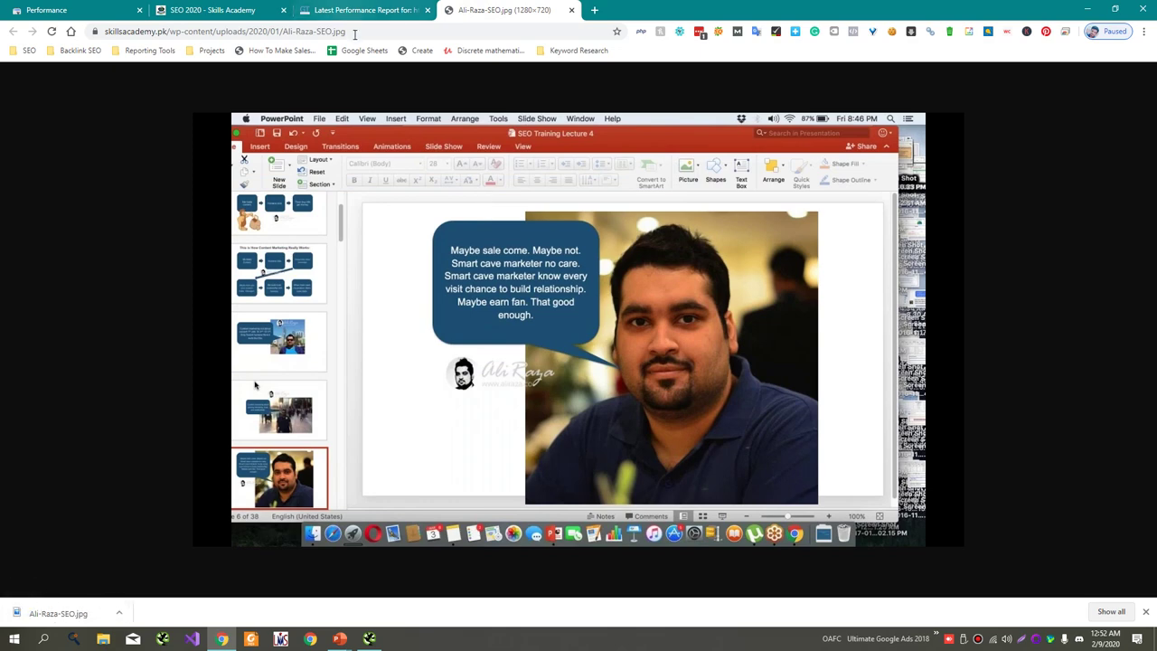
# - Open tinypng.com and upload the downloaded JPG for compression, then return to the GTmetrix report
pyautogui.click(355, 35)
pyautogui.write('tinypng.co')
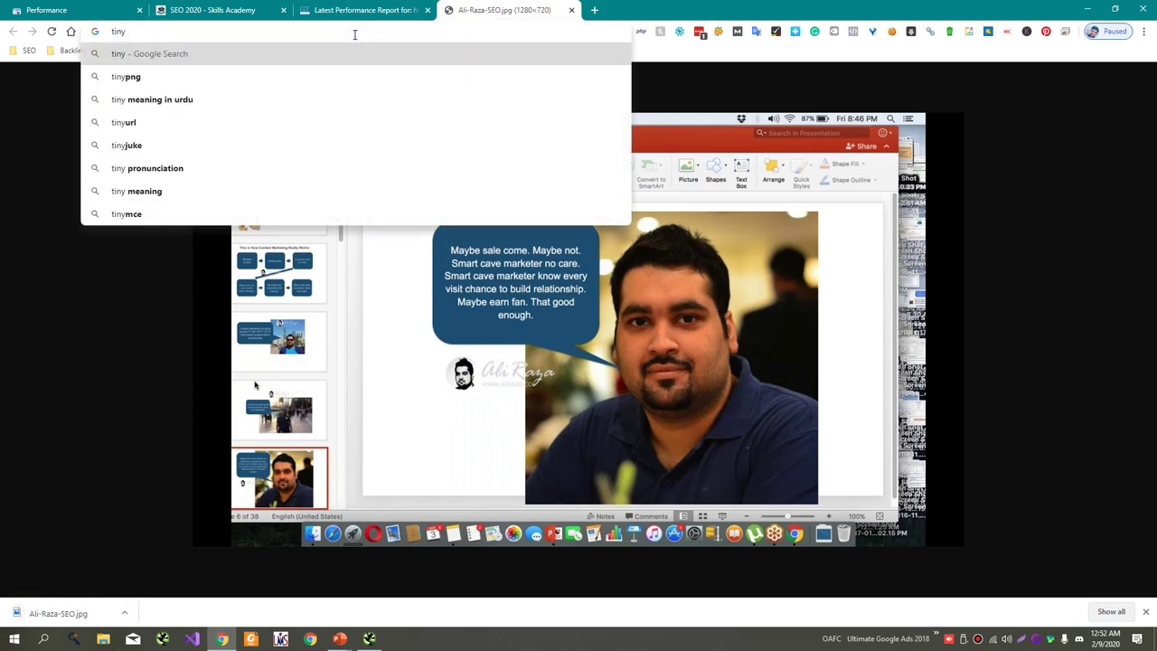
pyautogui.write('m')
pyautogui.press('Return')
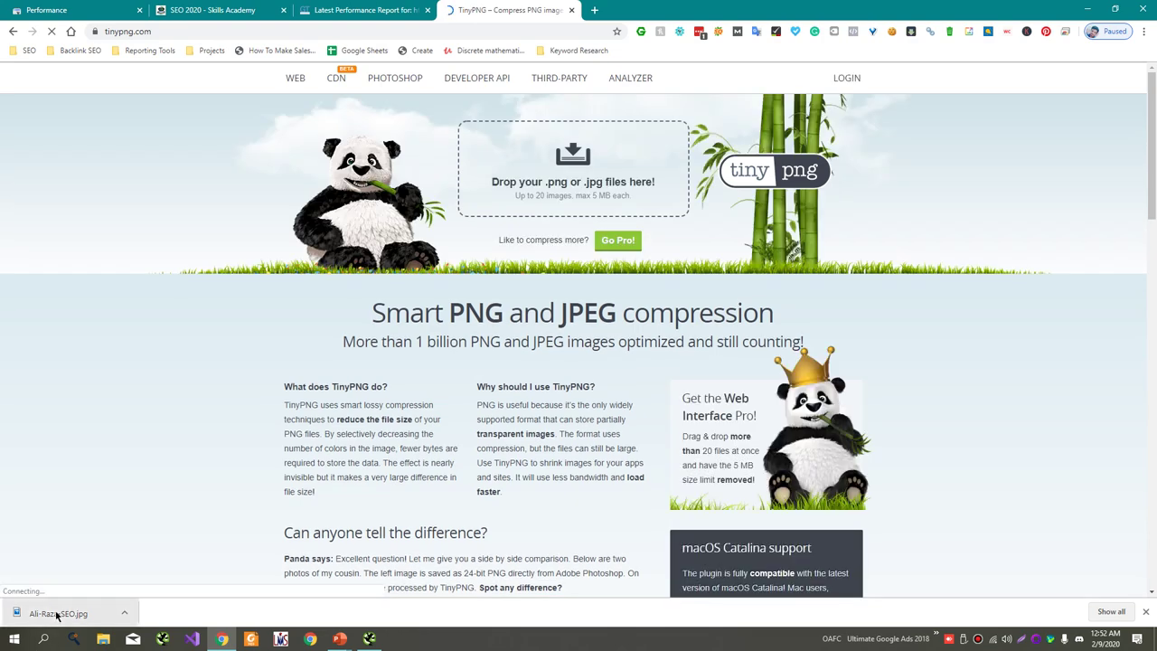
pyautogui.moveTo(55, 612); pyautogui.dragTo(533, 217)
pyautogui.hotkey('ctrl', 'shift', 'Tab')
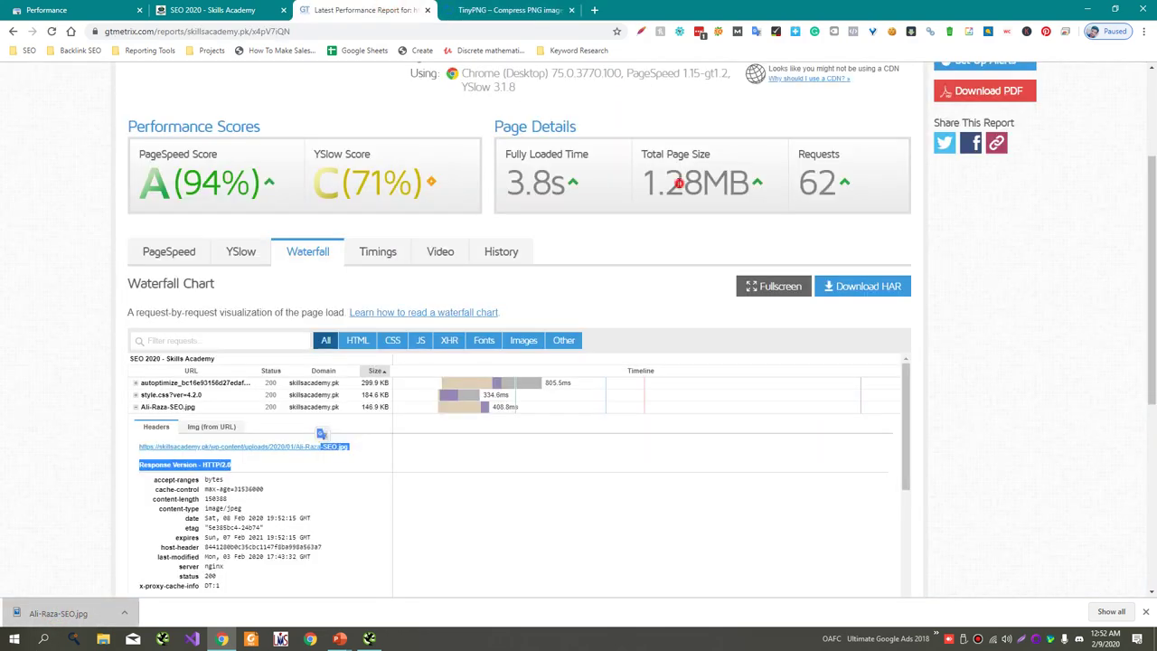
# - Show the report's PageSpeed recommendations and expand Inline small CSS and Leverage browser caching to read the affected resources
pyautogui.doubleClick(678, 184)
pyautogui.click(158, 253)
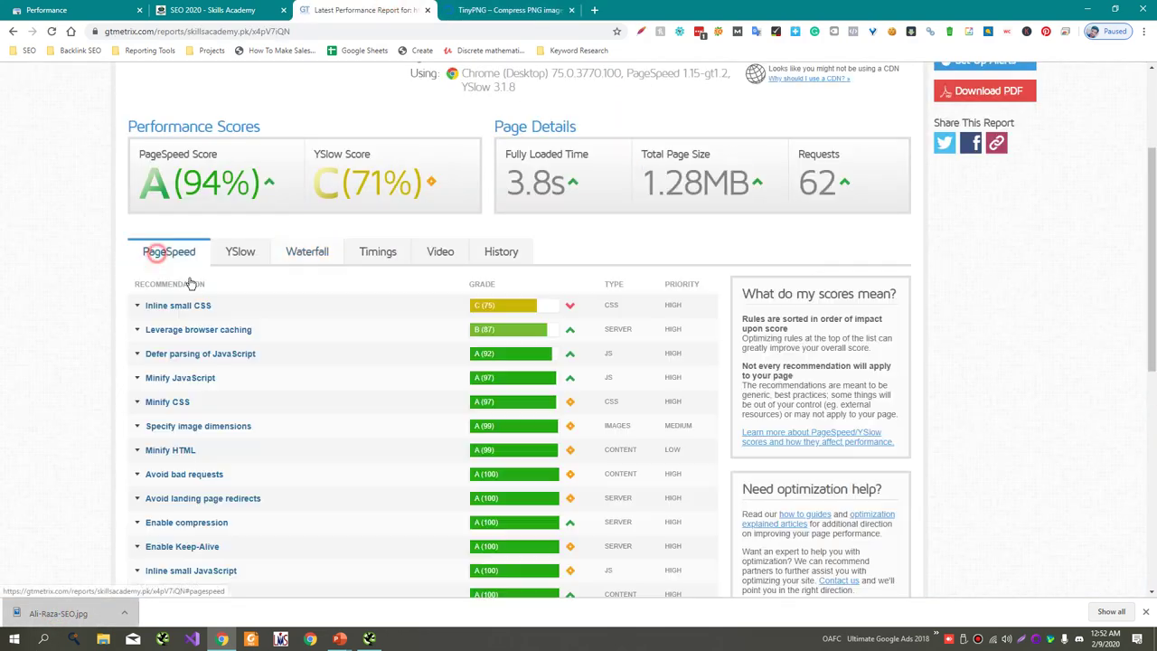
pyautogui.click(310, 303)
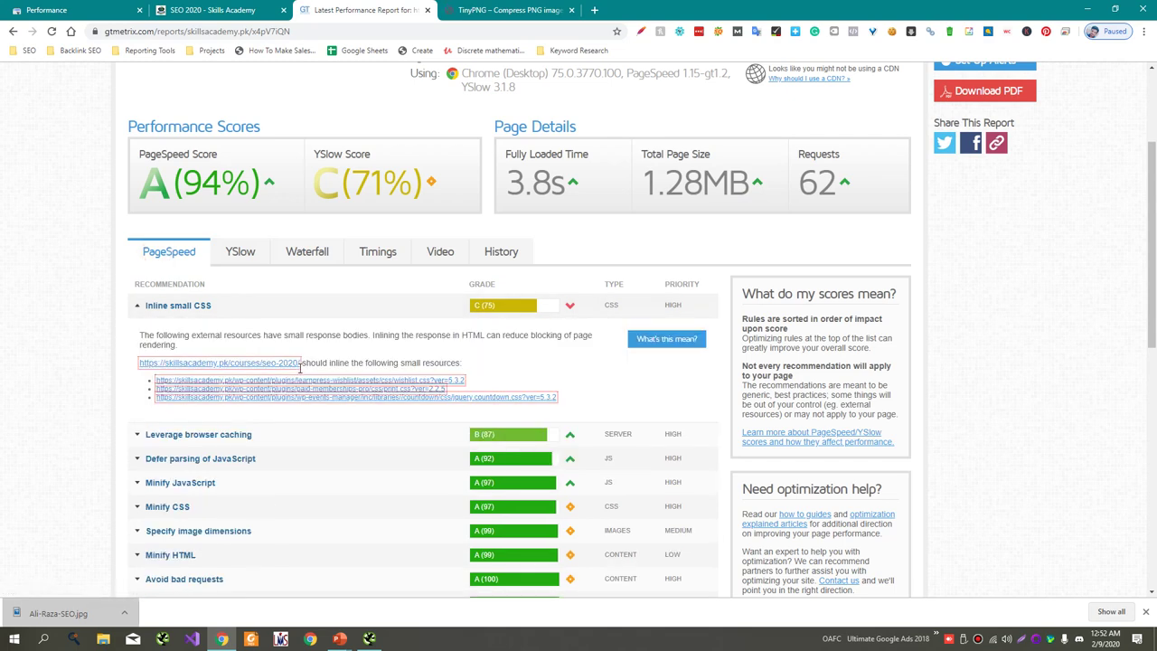
pyautogui.click(309, 428)
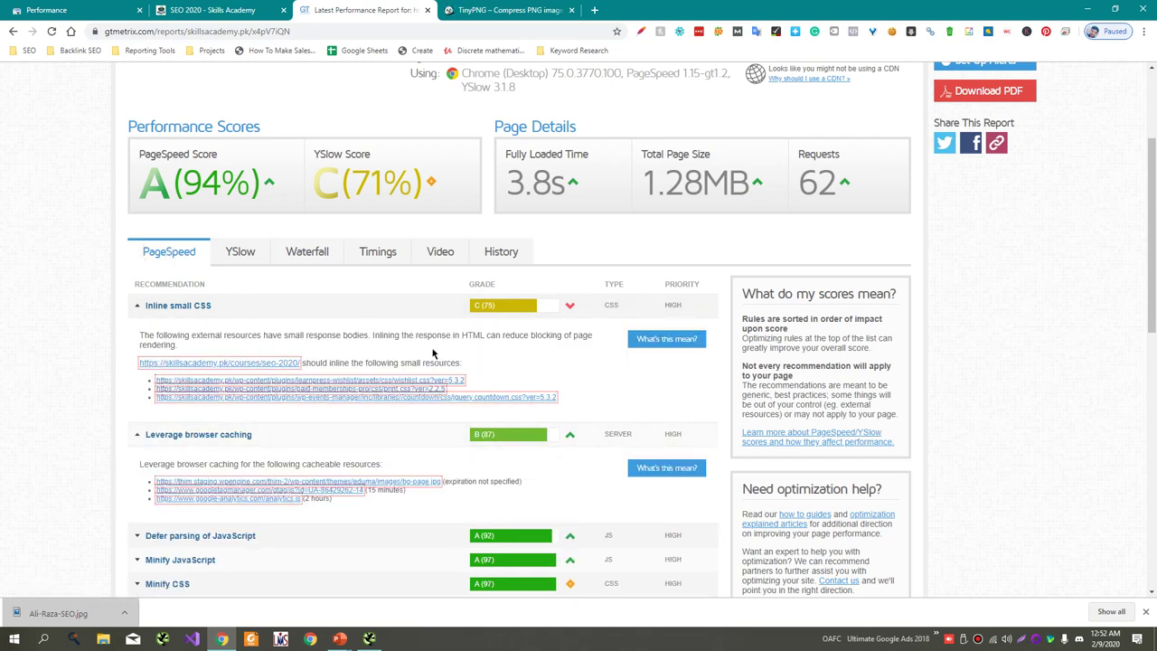
# - Download the compressed JPG from TinyPNG to the Downloads folder under the original file name, overwriting the uncompressed copy
pyautogui.click(540, 9)
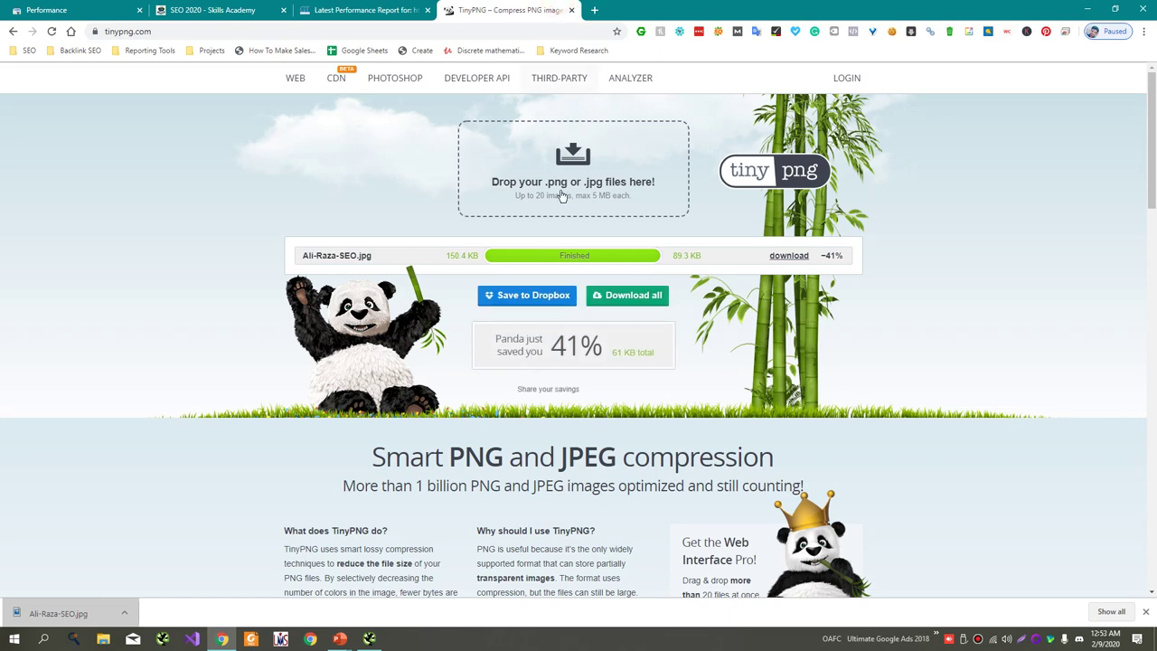
pyautogui.click(782, 258)
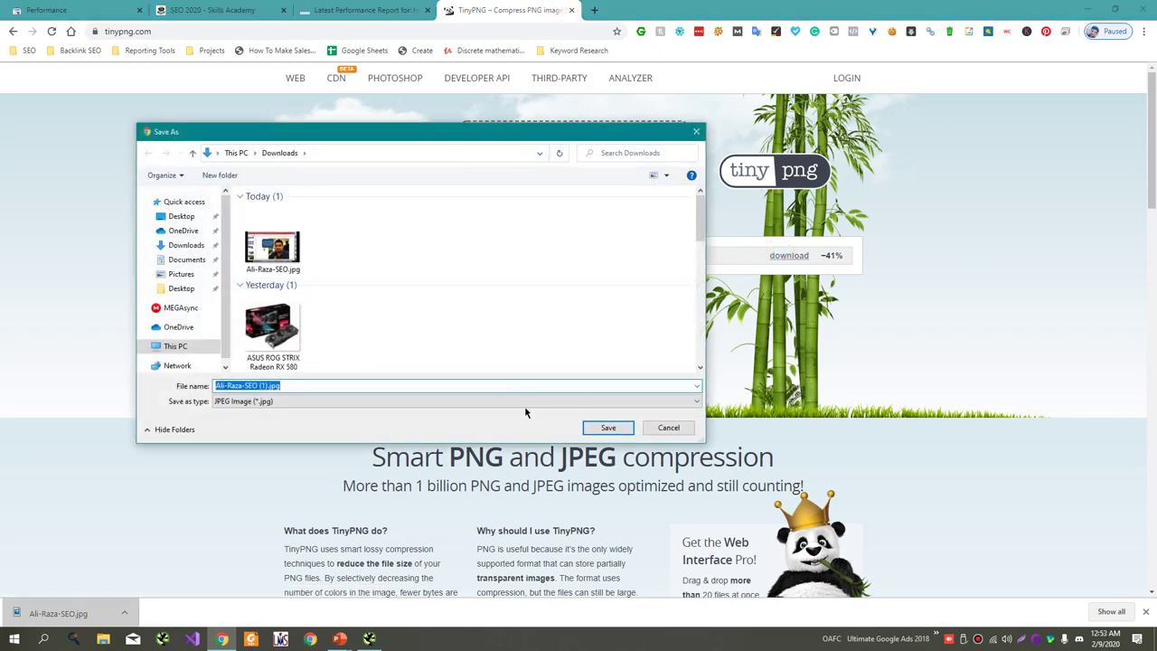
pyautogui.click(269, 386)
pyautogui.click(595, 431)
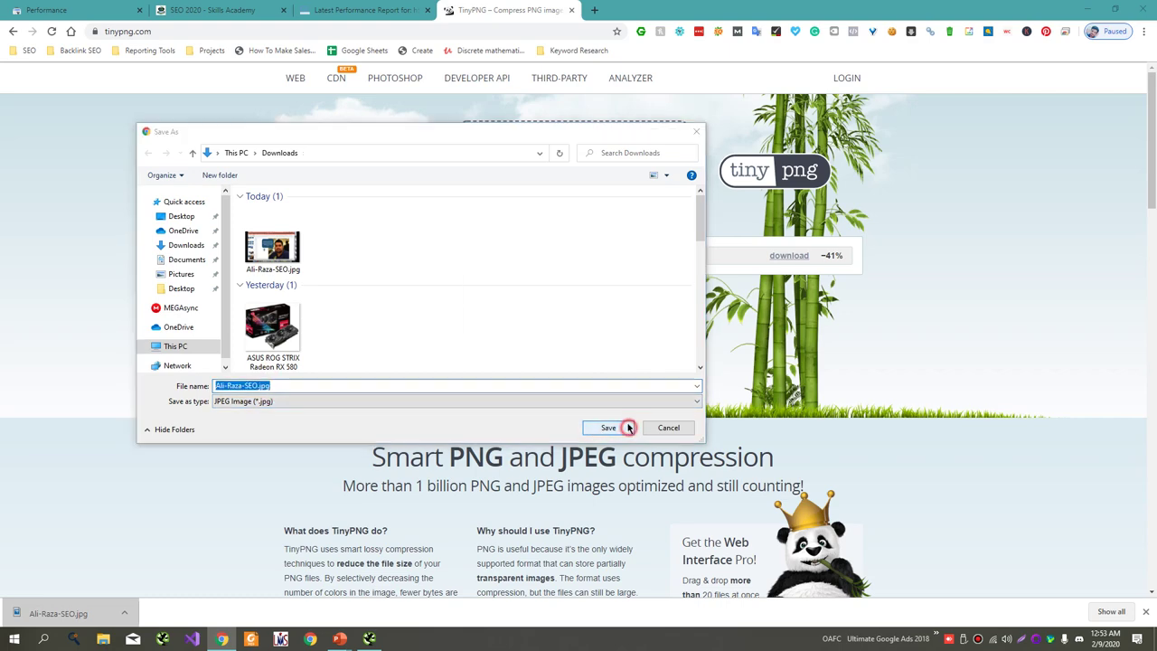
pyautogui.click(612, 323)
# - Open the SEO 2020 course for editing in WordPress and remove its current featured image
pyautogui.click(361, 10)
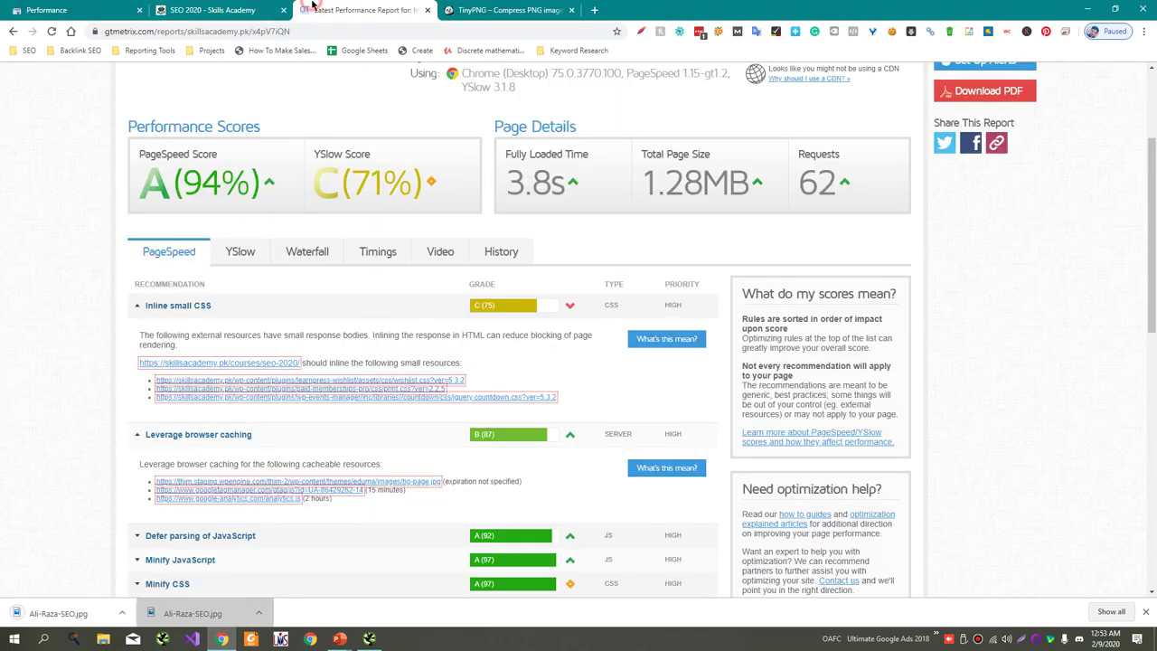
pyautogui.click(218, 7)
pyautogui.click(324, 72)
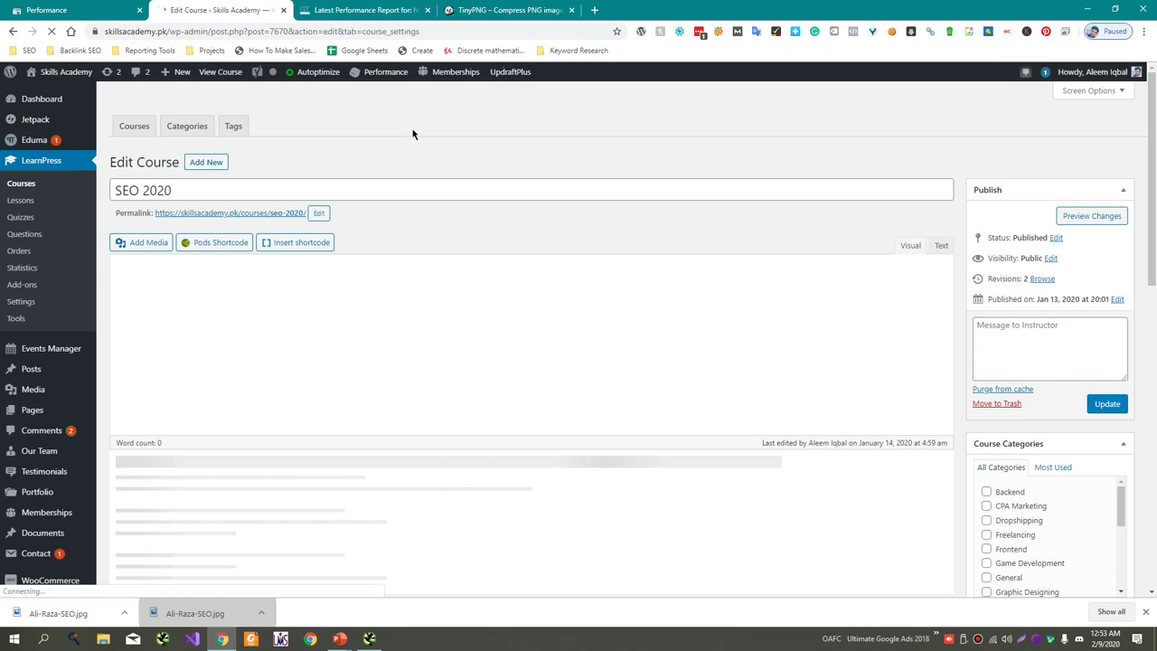
pyautogui.scroll(-5, 963, 325)
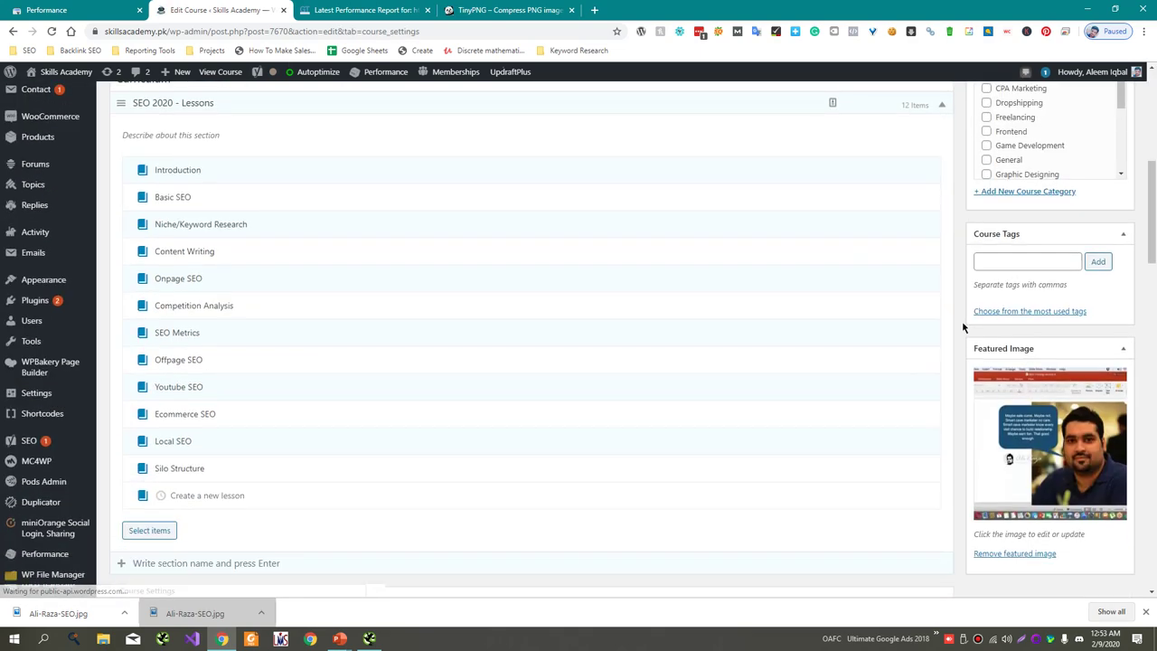
pyautogui.scroll(-3, 963, 327)
pyautogui.click(991, 356)
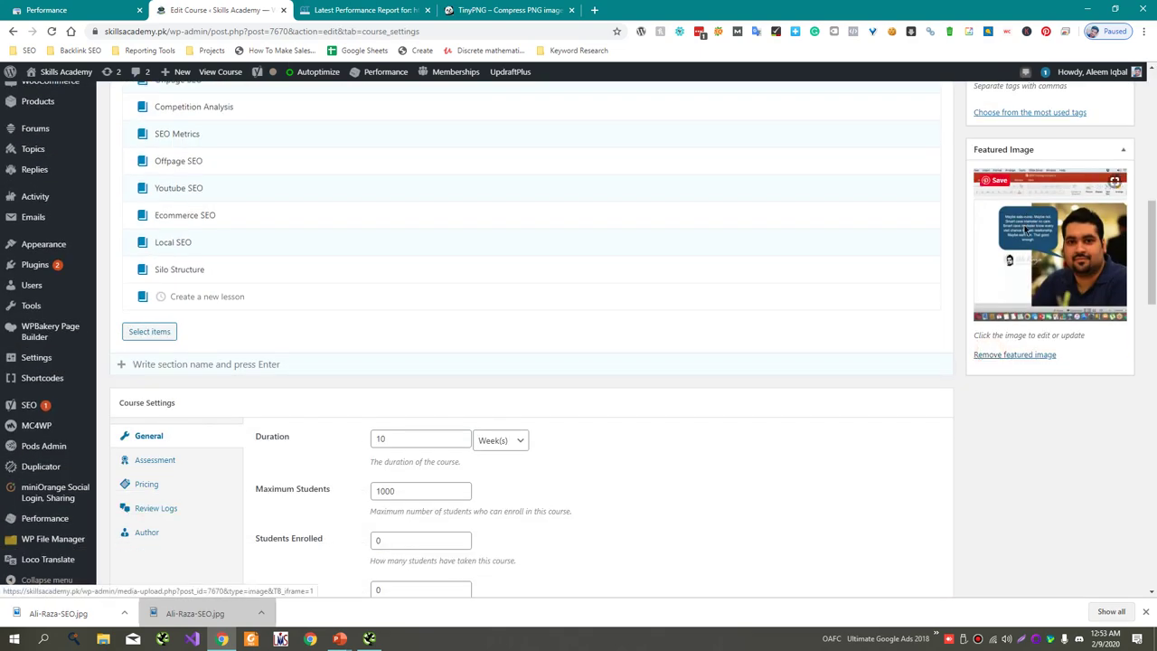
# - Upload the compressed JPG to the media library as the course's featured image and update the course
pyautogui.click(1012, 175)
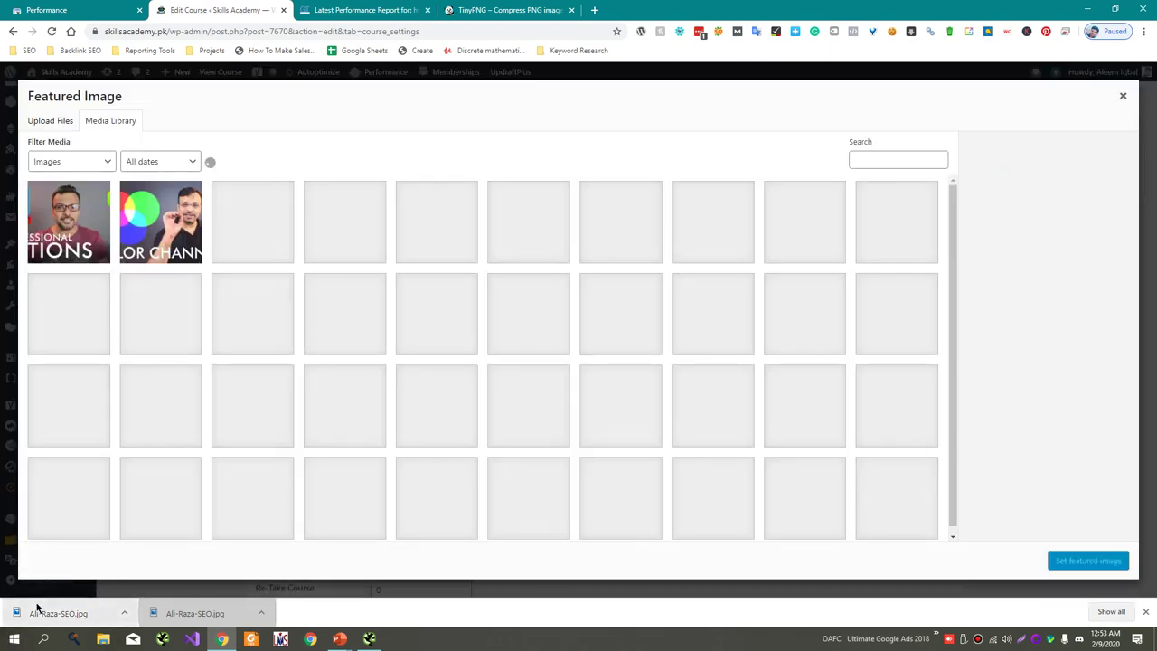
pyautogui.moveTo(36, 613); pyautogui.dragTo(169, 511)
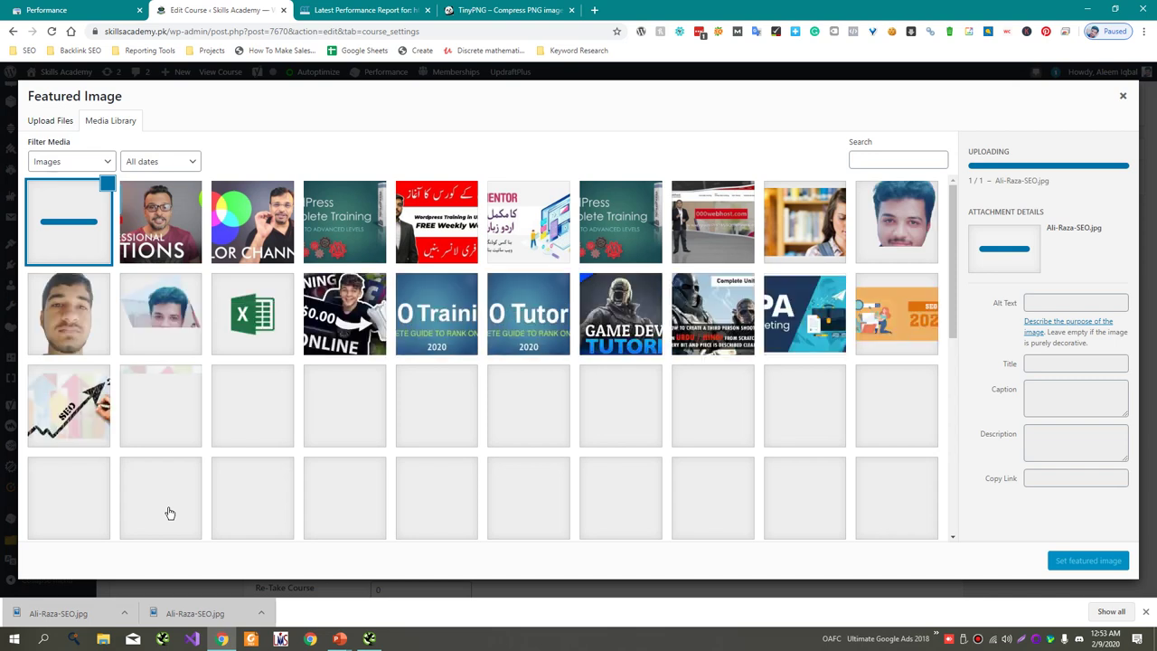
pyautogui.scroll(-3, 343, 388)
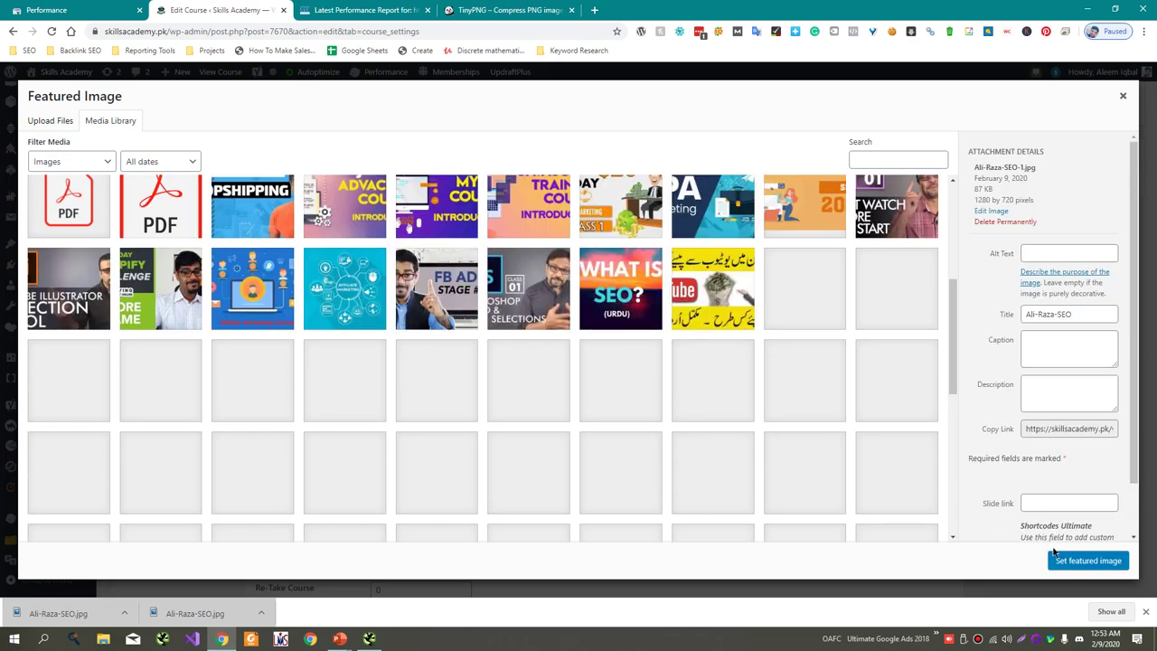
pyautogui.click(1077, 560)
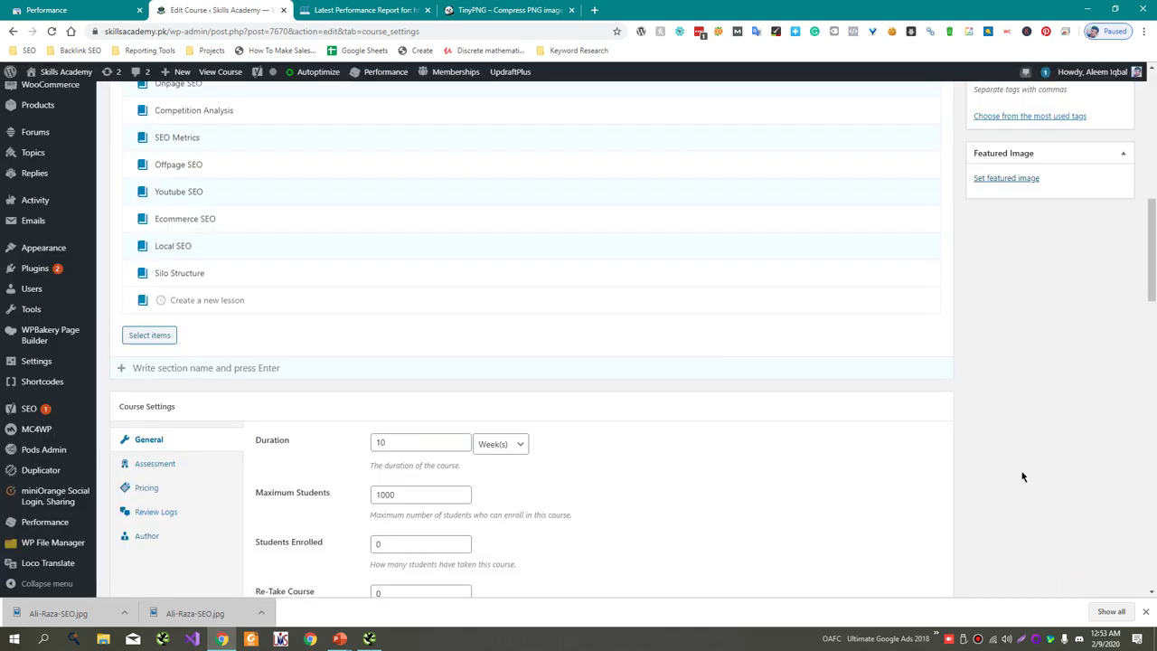
pyautogui.scroll(4, 1024, 476)
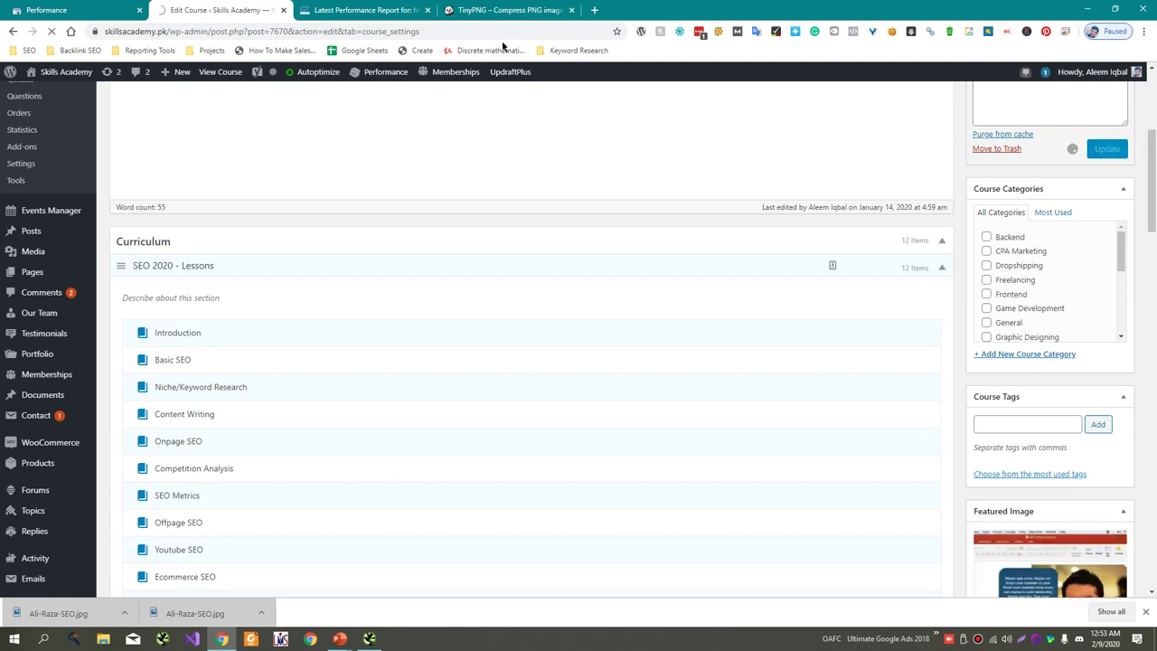
pyautogui.hotkey('ctrl', 't')
pyautogui.write('google mobile')
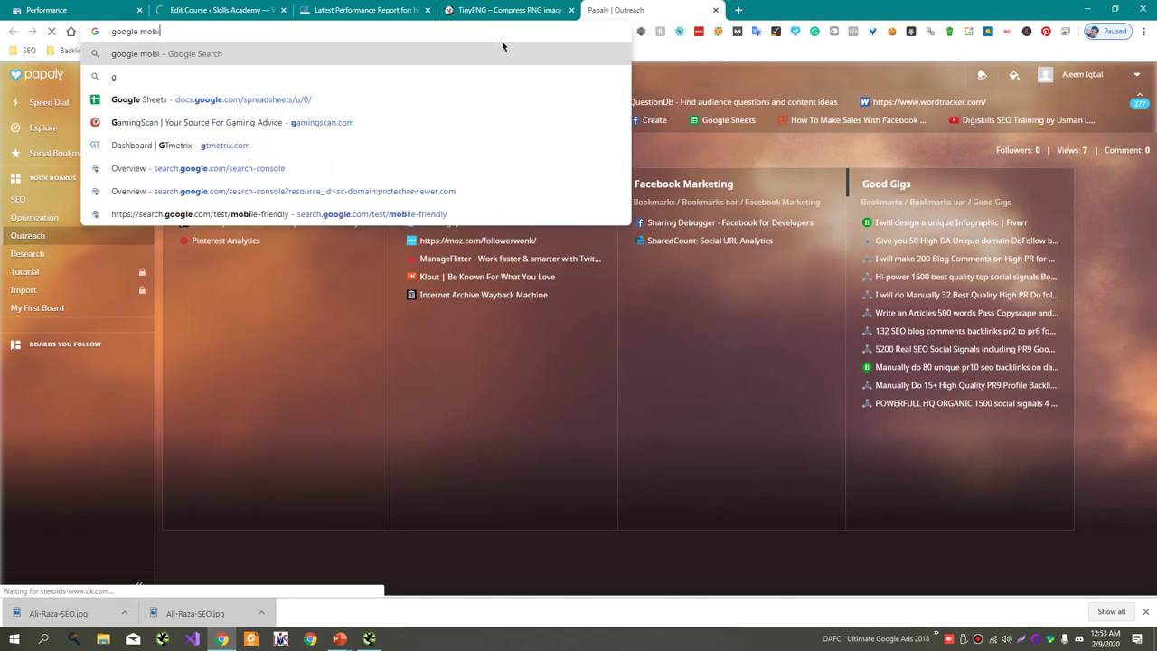
pyautogui.press('Down')
pyautogui.press('Down')
pyautogui.press('Down')
pyautogui.press('Down')
pyautogui.press('Down')
pyautogui.press('Down')
pyautogui.press('Down')
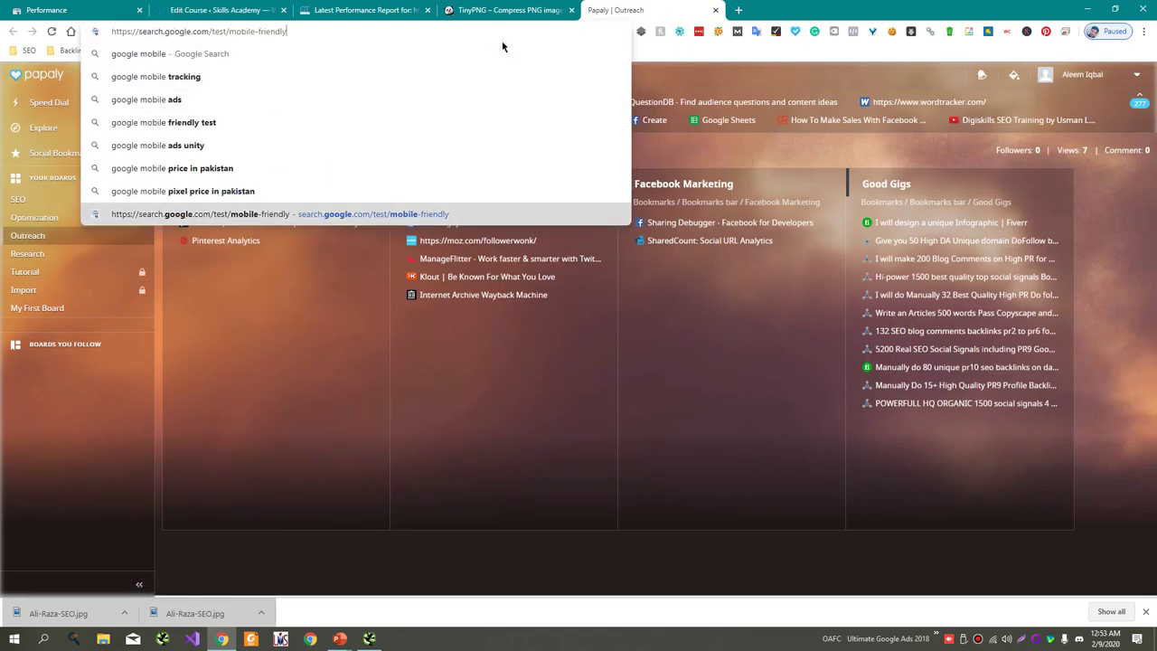
pyautogui.press('Return')
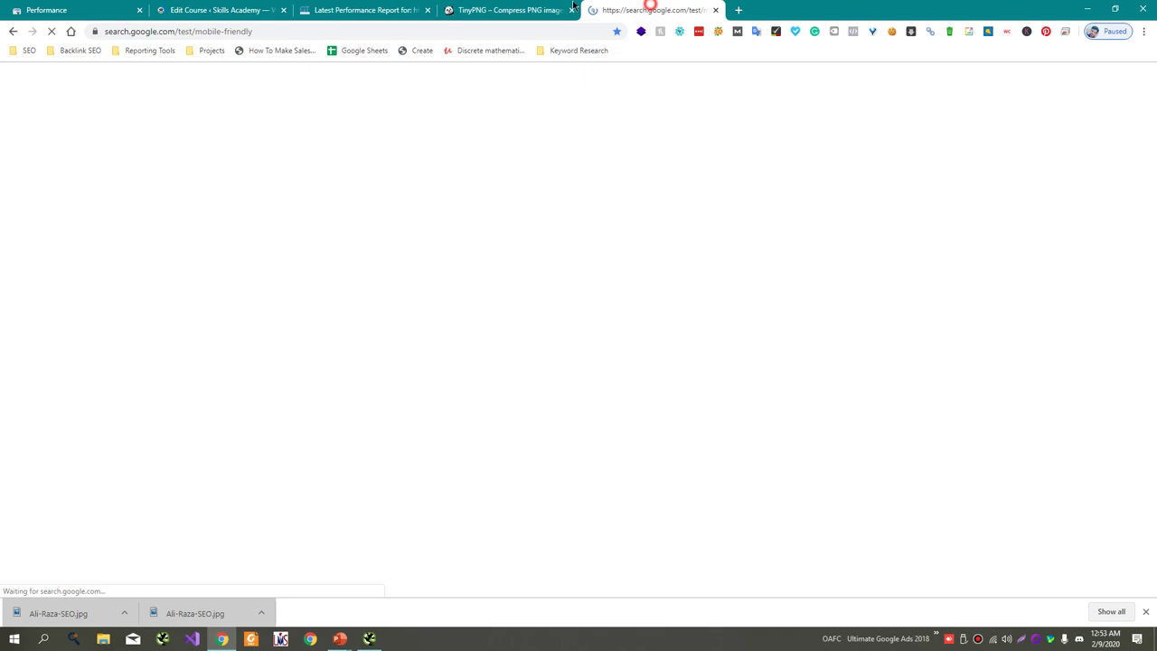
pyautogui.moveTo(646, 9); pyautogui.dragTo(429, 24)
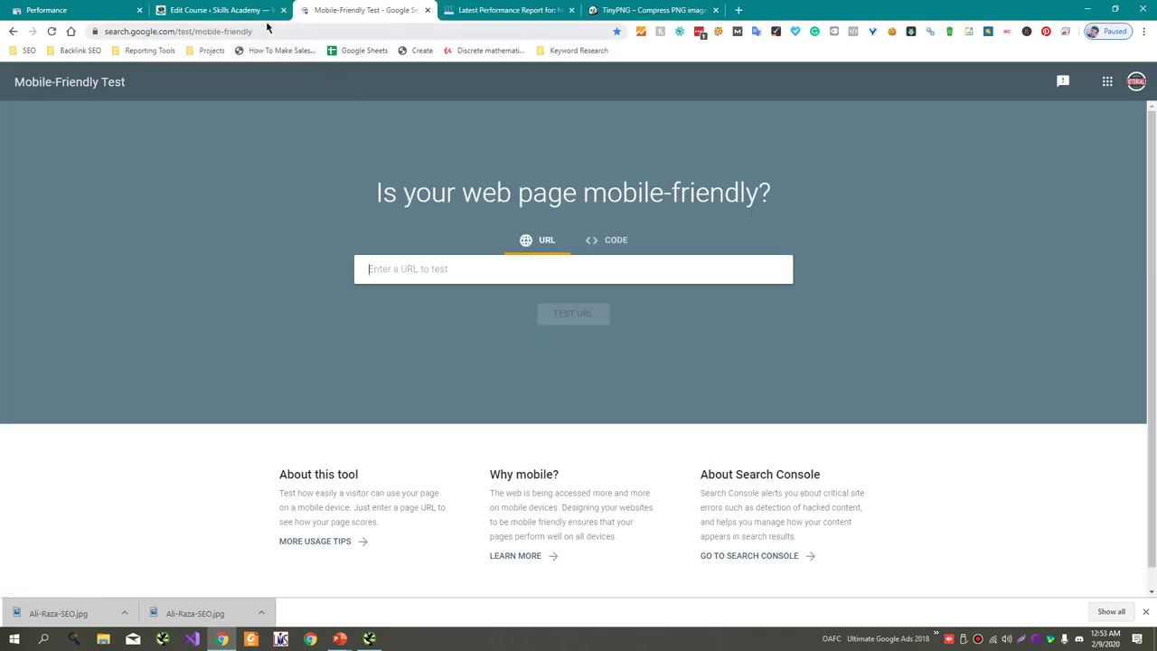
pyautogui.hotkey('ctrl', 'w')
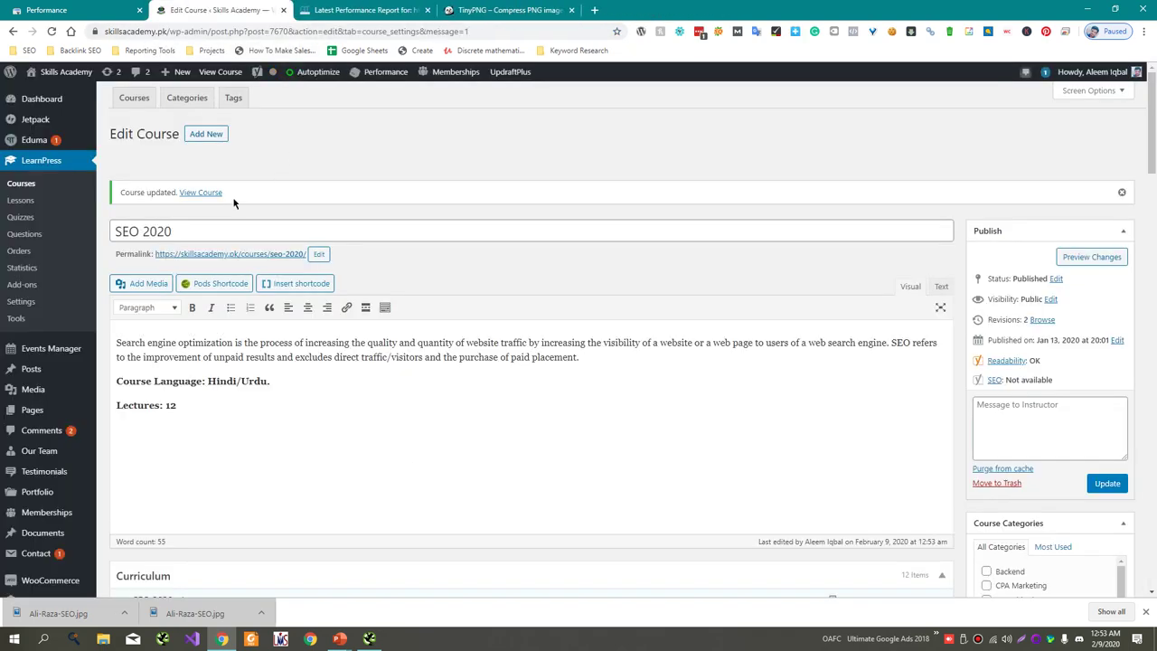
# - View the updated course and return to the GTmetrix report to review its page details and PageSpeed recommendations
pyautogui.click(357, 10)
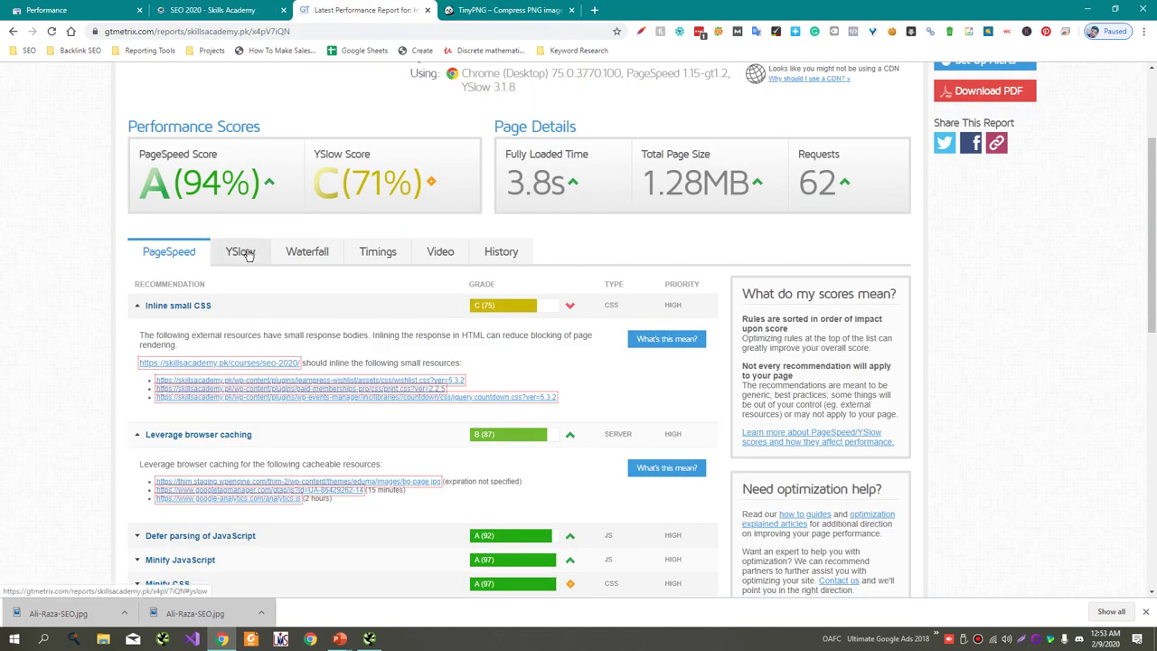
pyautogui.doubleClick(711, 185)
pyautogui.click(561, 190)
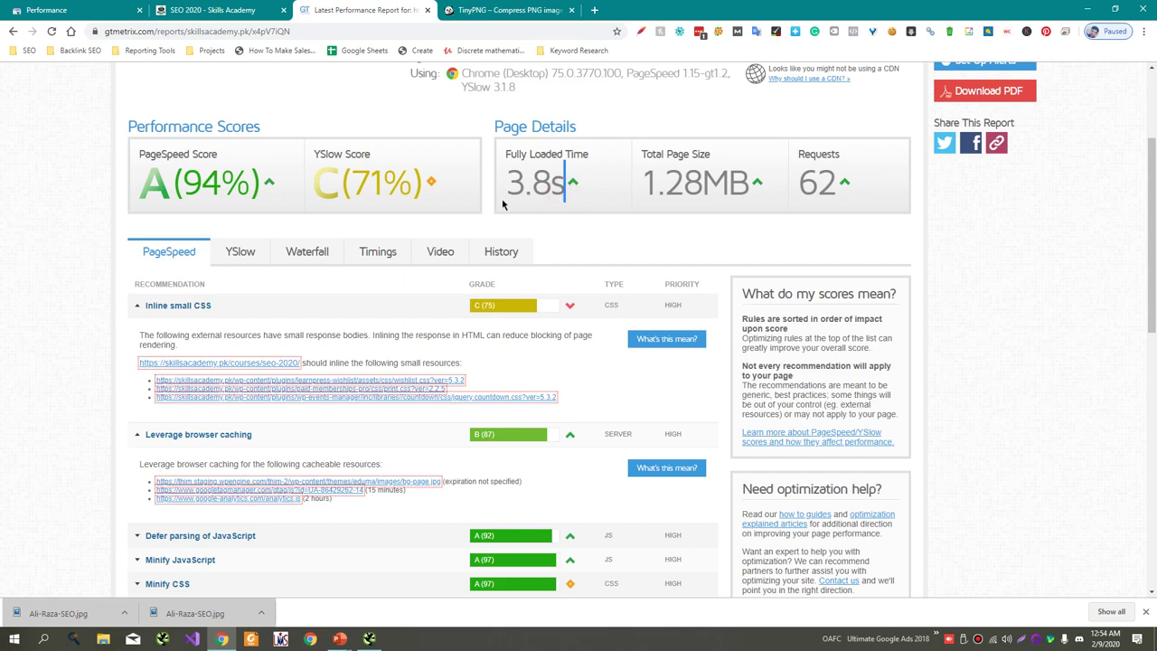
pyautogui.scroll(-3, 453, 203)
pyautogui.scroll(2, 366, 298)
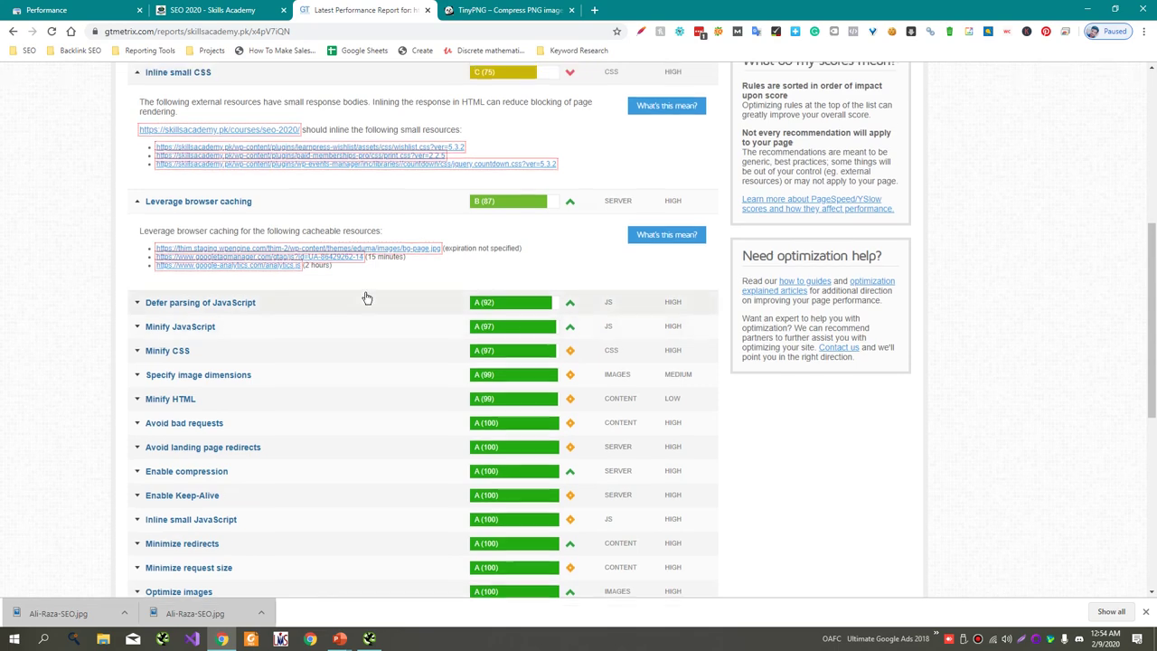
pyautogui.scroll(1, 275, 250)
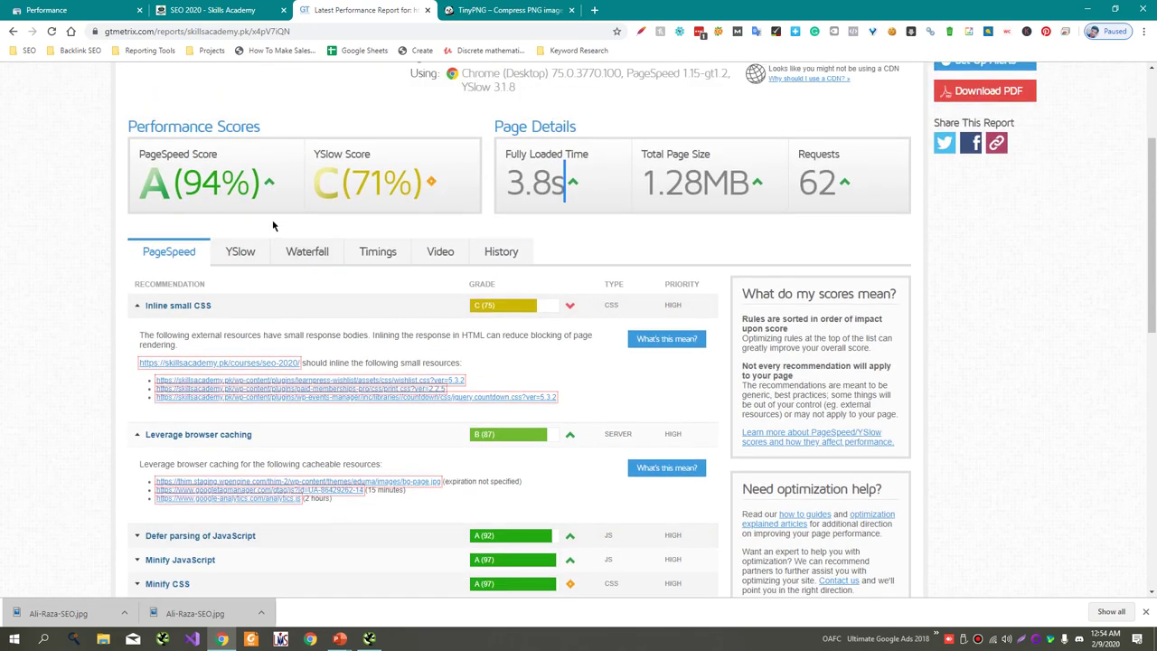
# - Switch to the PowerPoint slide show to check the stuck-keyword checklist and return to Chrome
pyautogui.moveTo(346, 643)
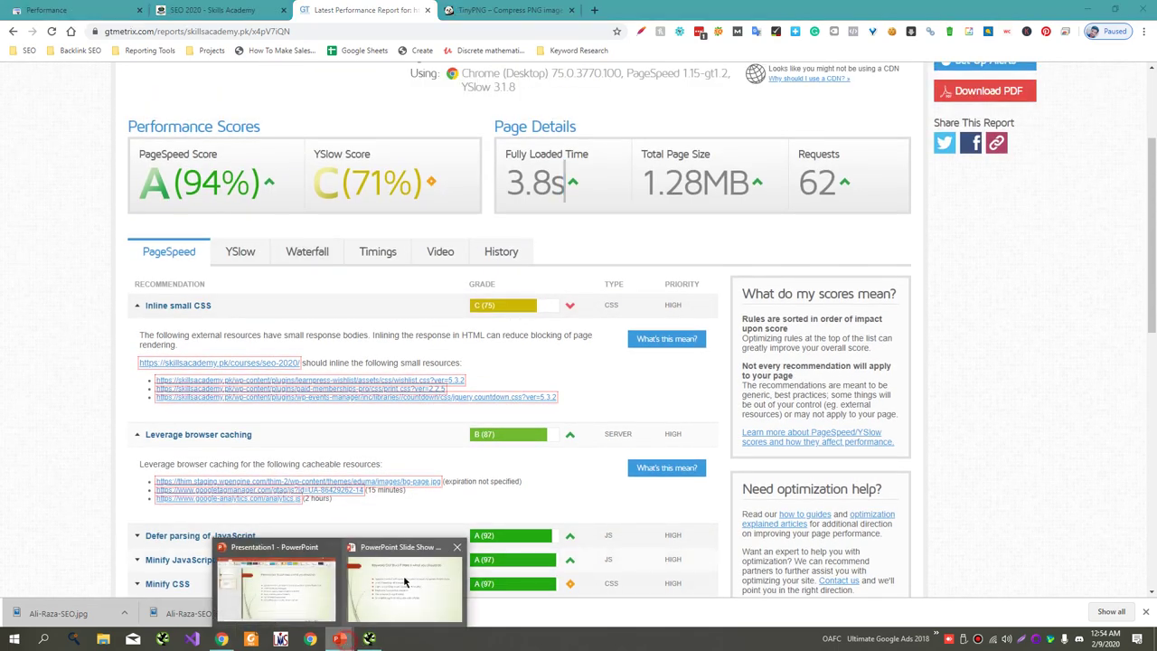
pyautogui.click(405, 576)
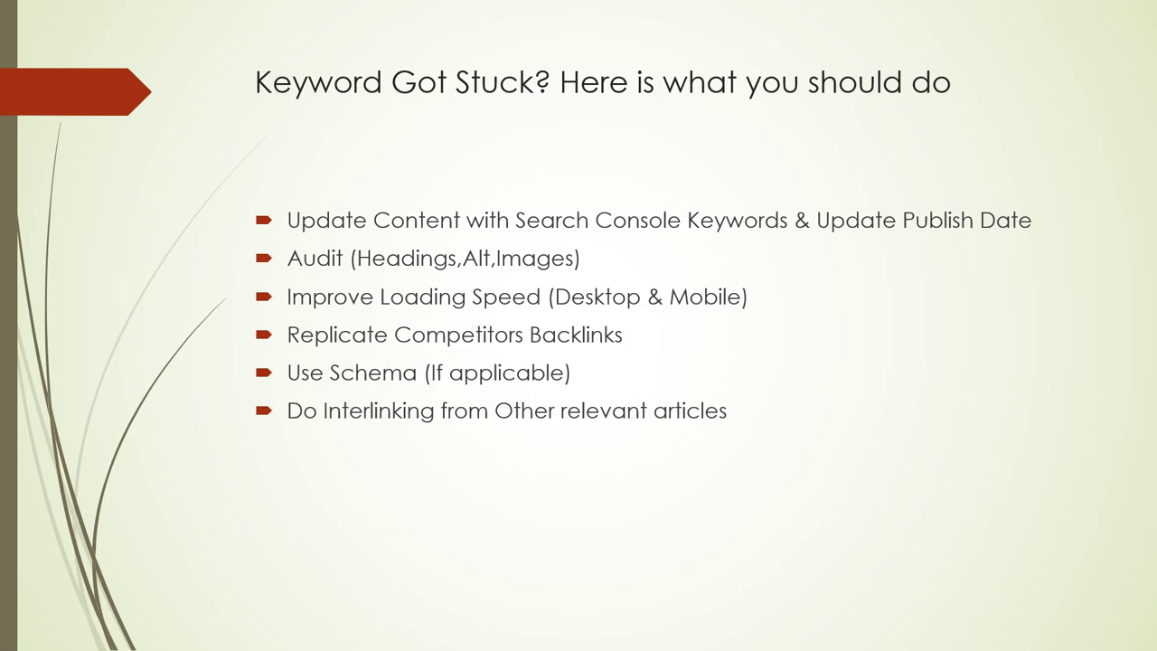
pyautogui.hotkey('alt', 'Tab')
pyautogui.scroll(3, 108, 172)
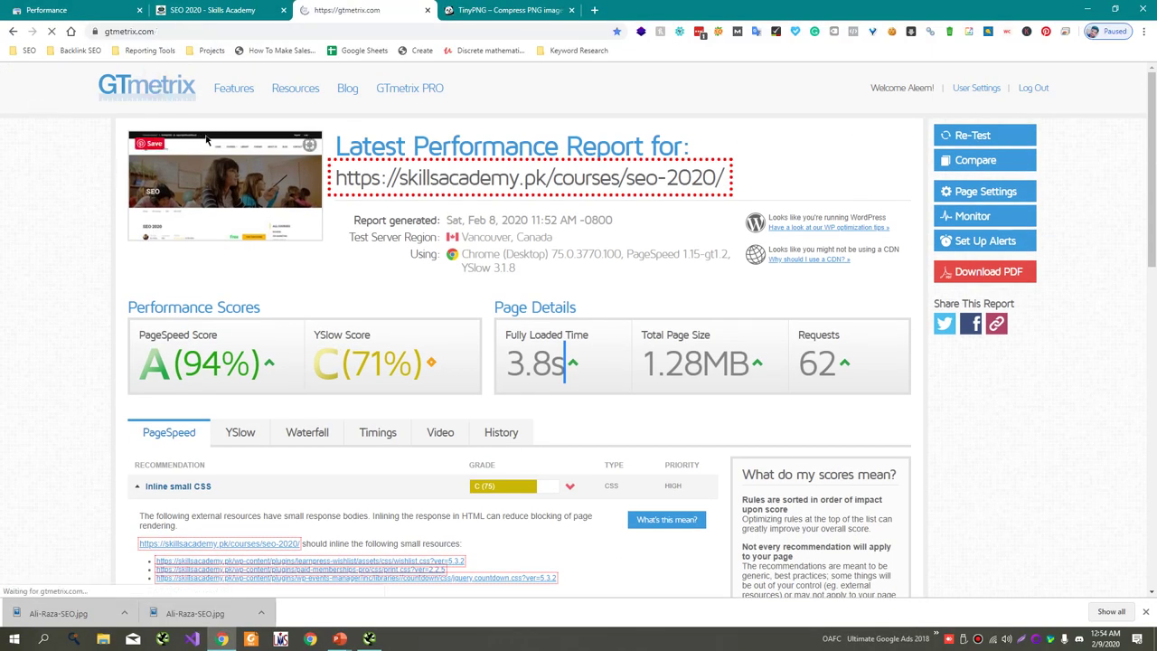
pyautogui.click(212, 10)
pyautogui.click(226, 30)
pyautogui.click(352, 10)
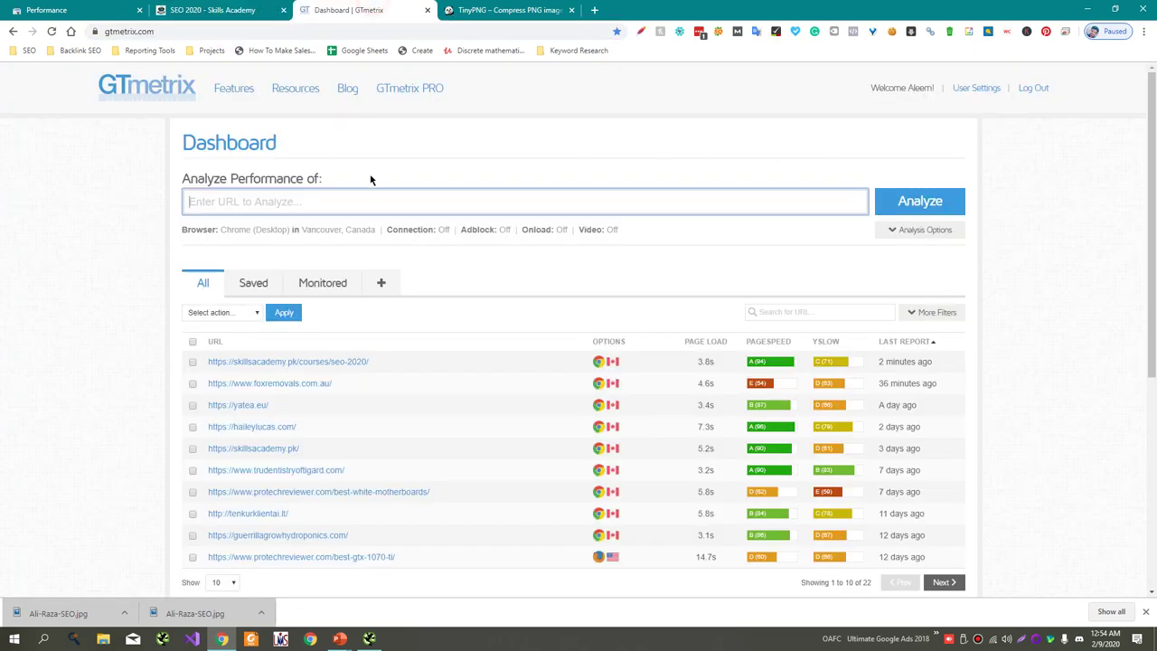
pyautogui.click(909, 237)
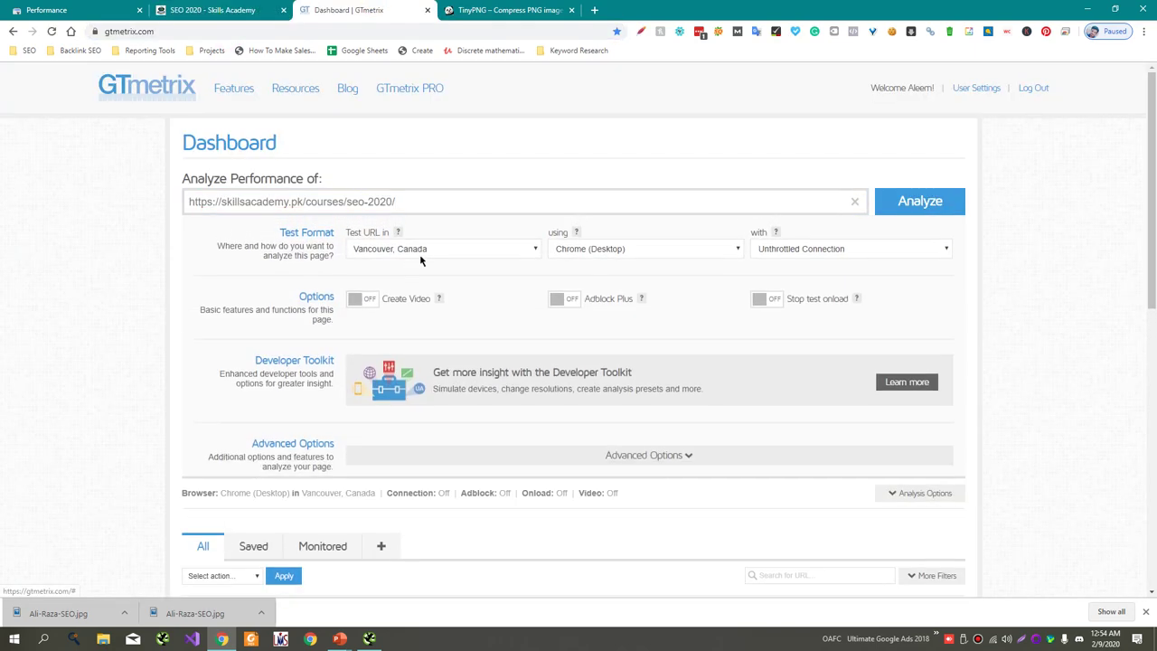
pyautogui.click(615, 251)
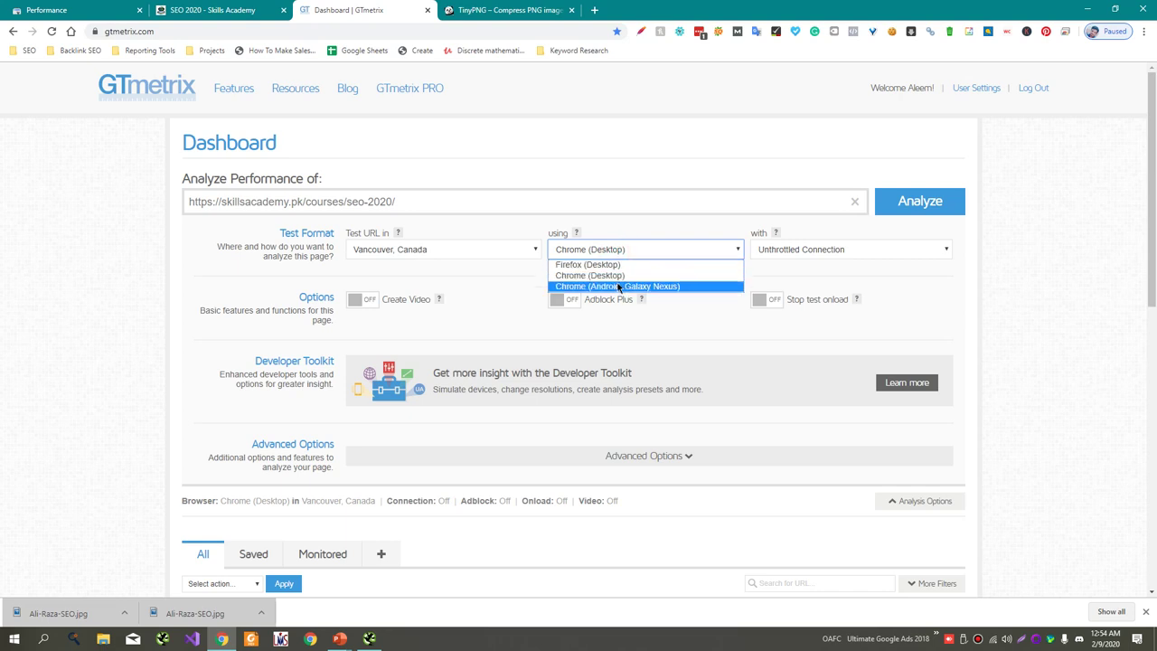
pyautogui.click(619, 285)
pyautogui.click(901, 204)
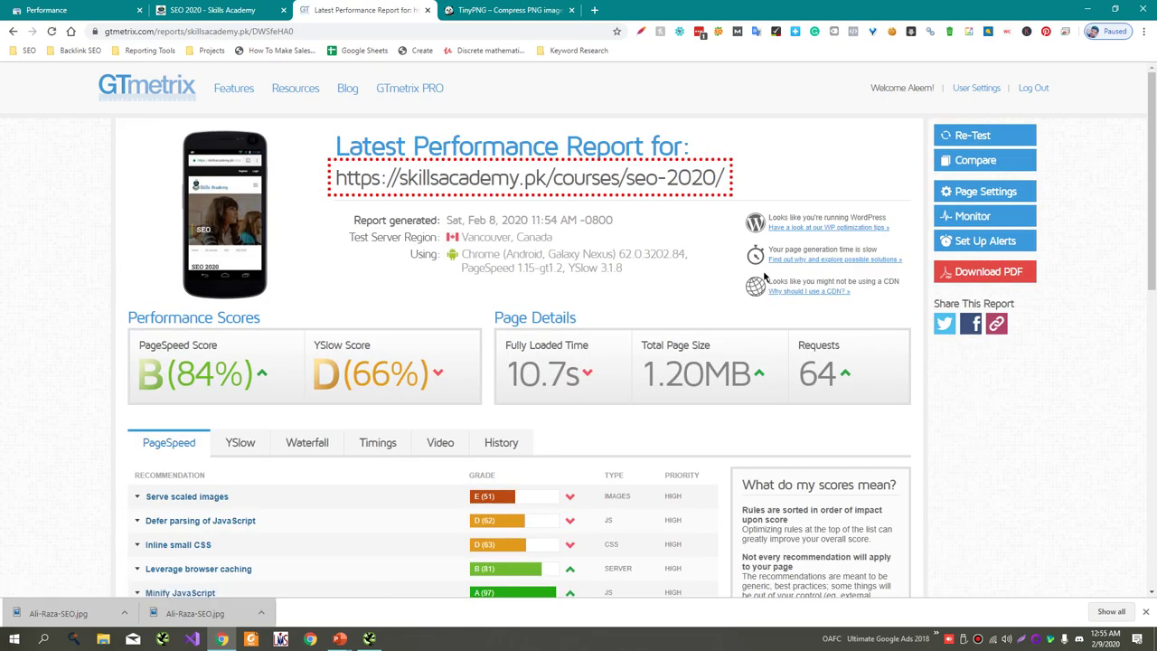
# - Check the mobile report's fully loaded time, expand Serve scaled images and view the first listed image in a new tab
pyautogui.moveTo(540, 378); pyautogui.dragTo(506, 378)
pyautogui.scroll(-3, 220, 310)
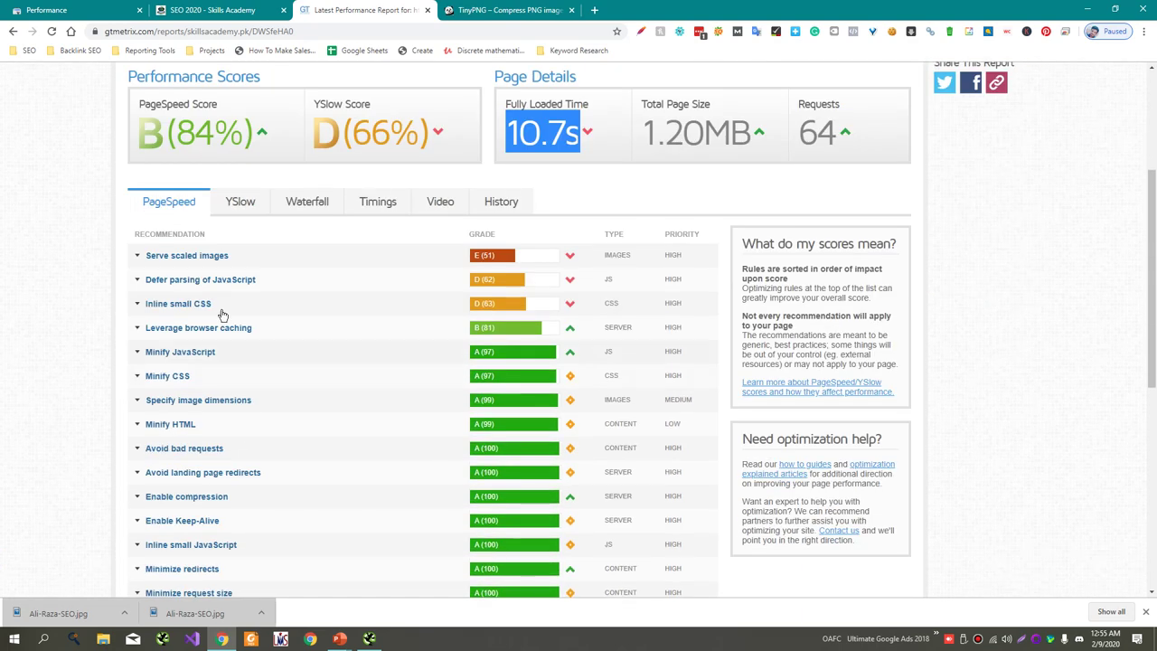
pyautogui.click(262, 253)
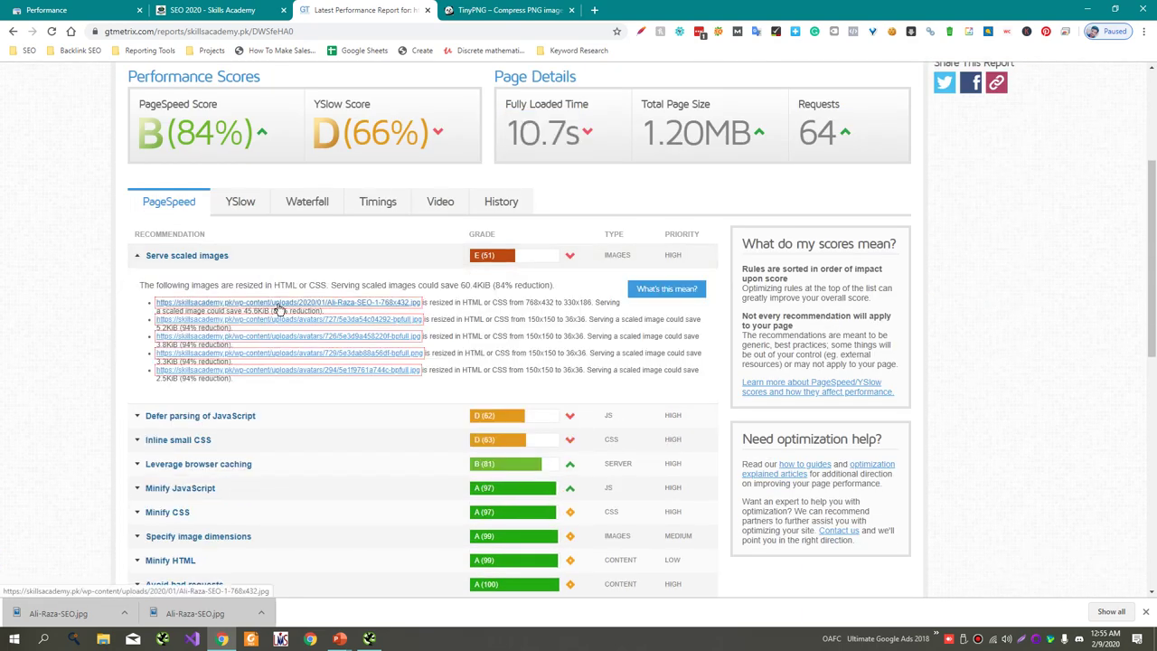
pyautogui.middleClick(278, 305)
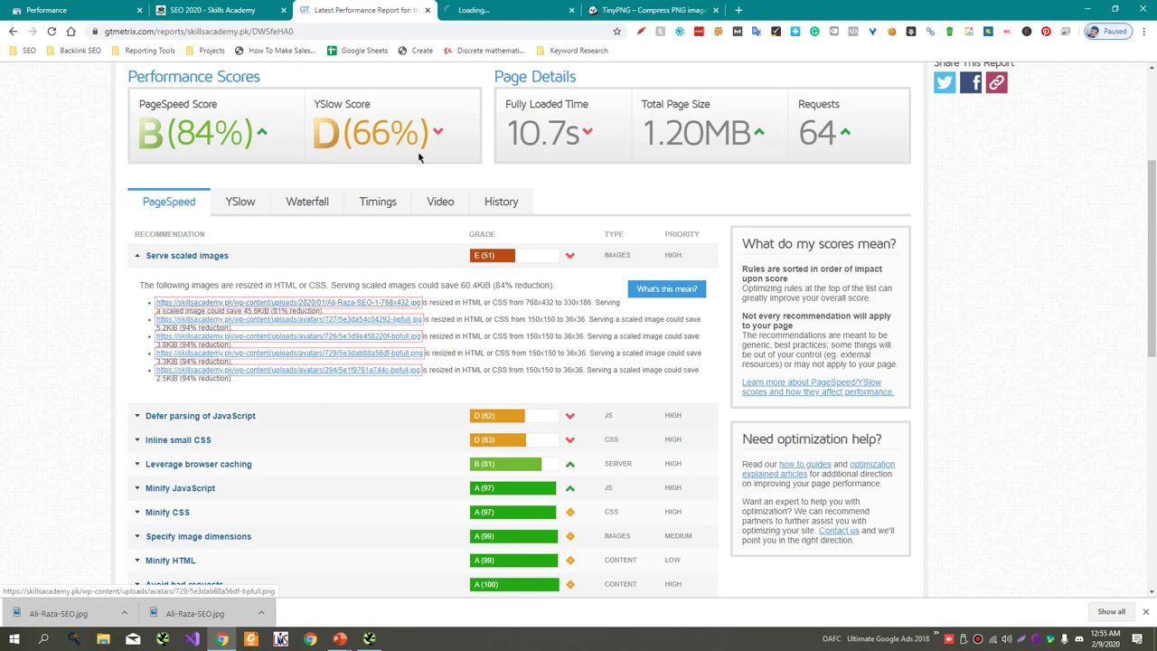
pyautogui.click(493, 10)
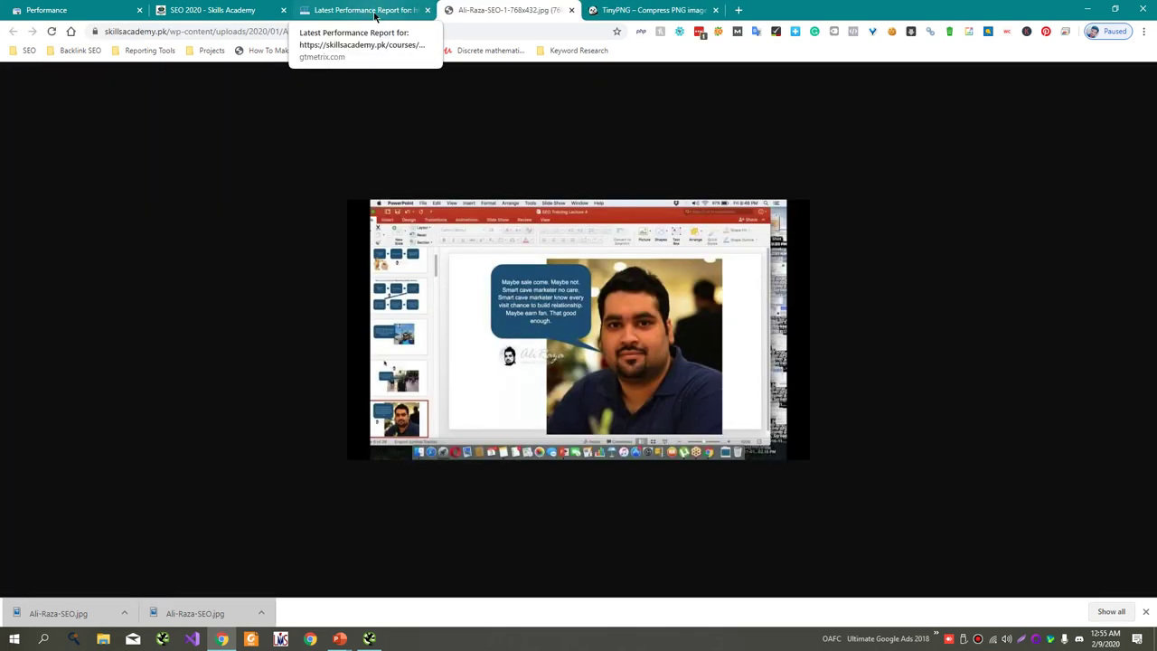
# - Return to the GTmetrix mobile report and view its waterfall chart with the requests sorted by size, largest first
pyautogui.click(379, 12)
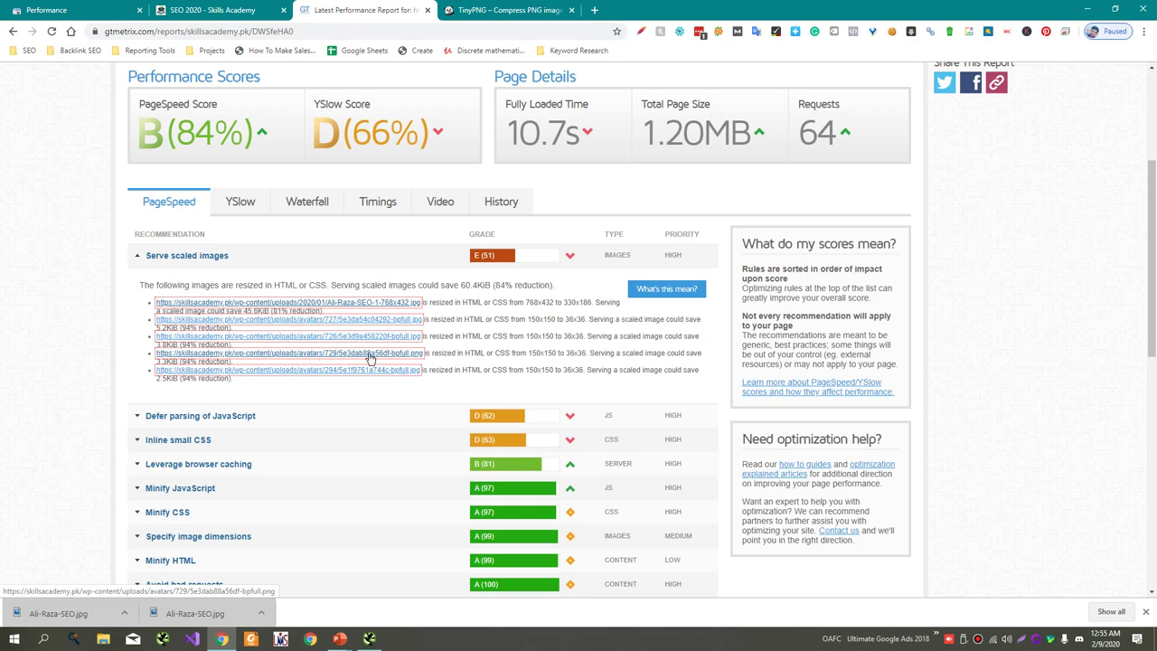
pyautogui.click(373, 201)
pyautogui.click(309, 205)
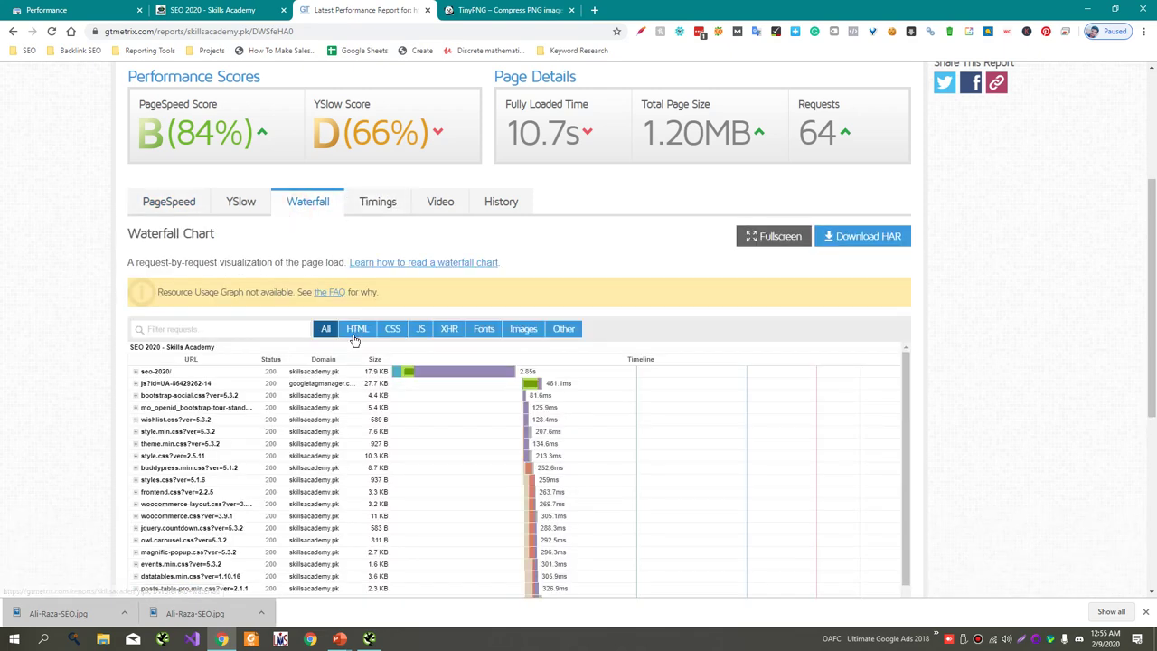
pyautogui.scroll(-3, 340, 352)
pyautogui.scroll(3, 372, 370)
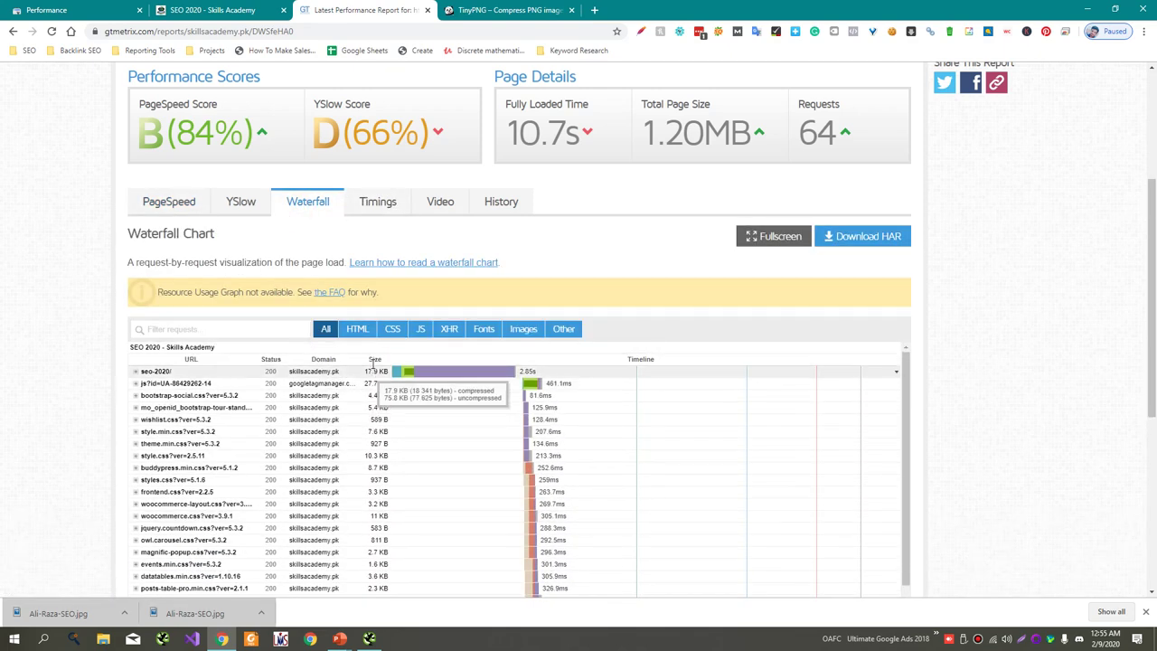
pyautogui.click(374, 359)
pyautogui.click(374, 360)
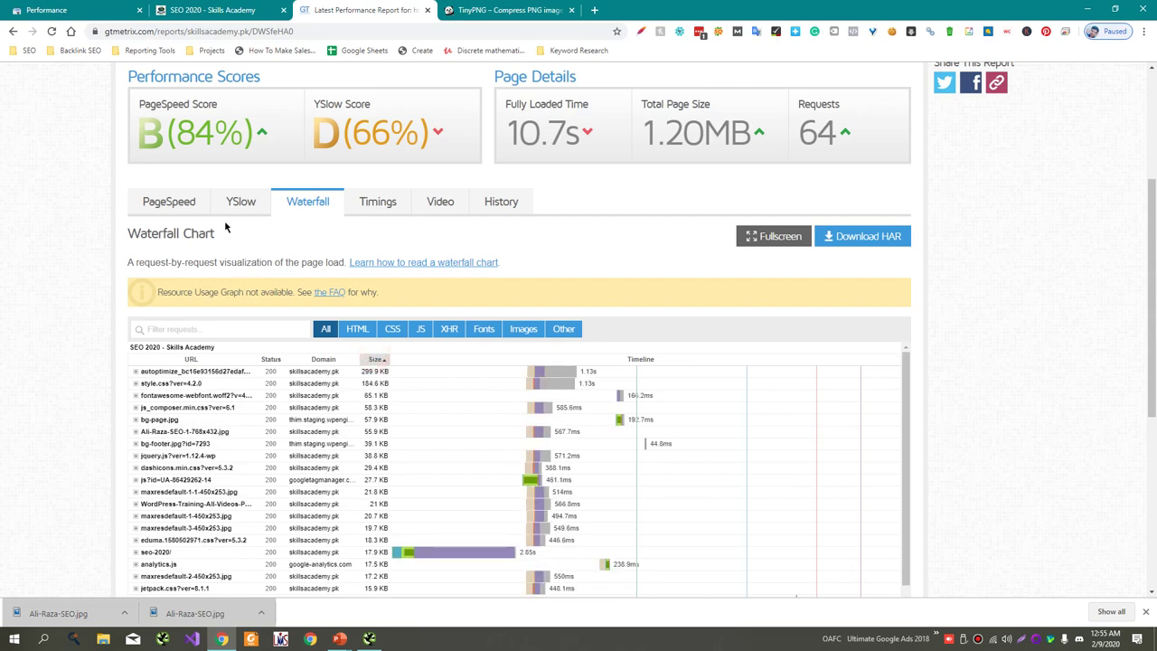
# - Check the YSlow recommendations, expanding Use a Content Delivery Network (CDN), Add Expires headers and Make fewer HTTP requests
pyautogui.click(224, 192)
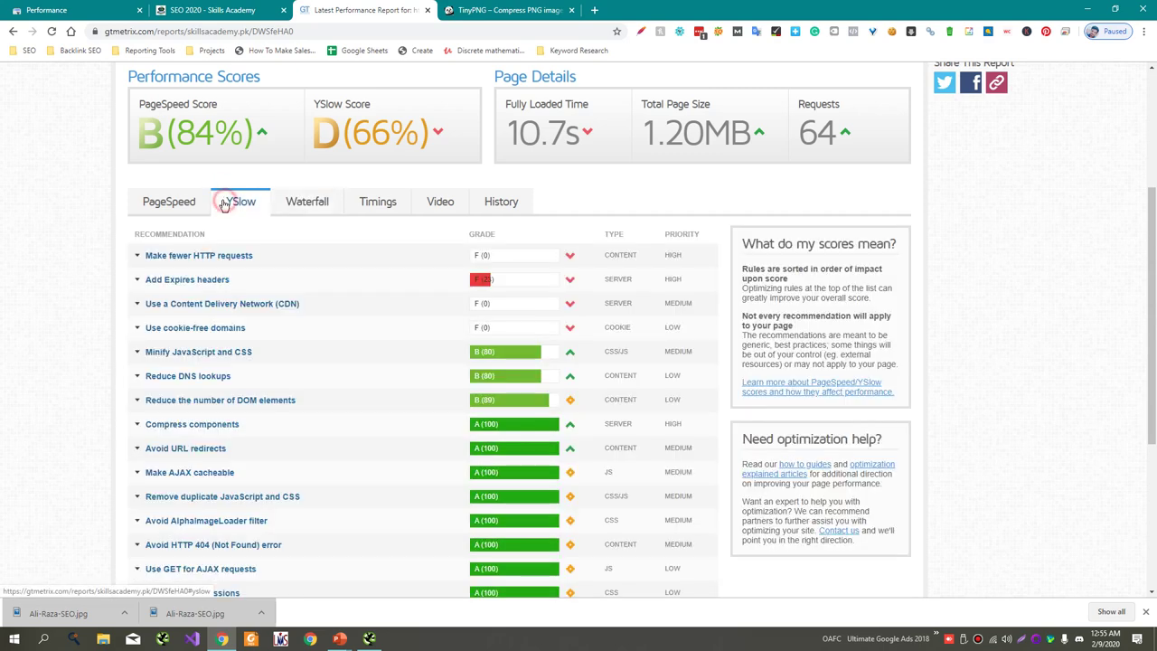
pyautogui.click(202, 303)
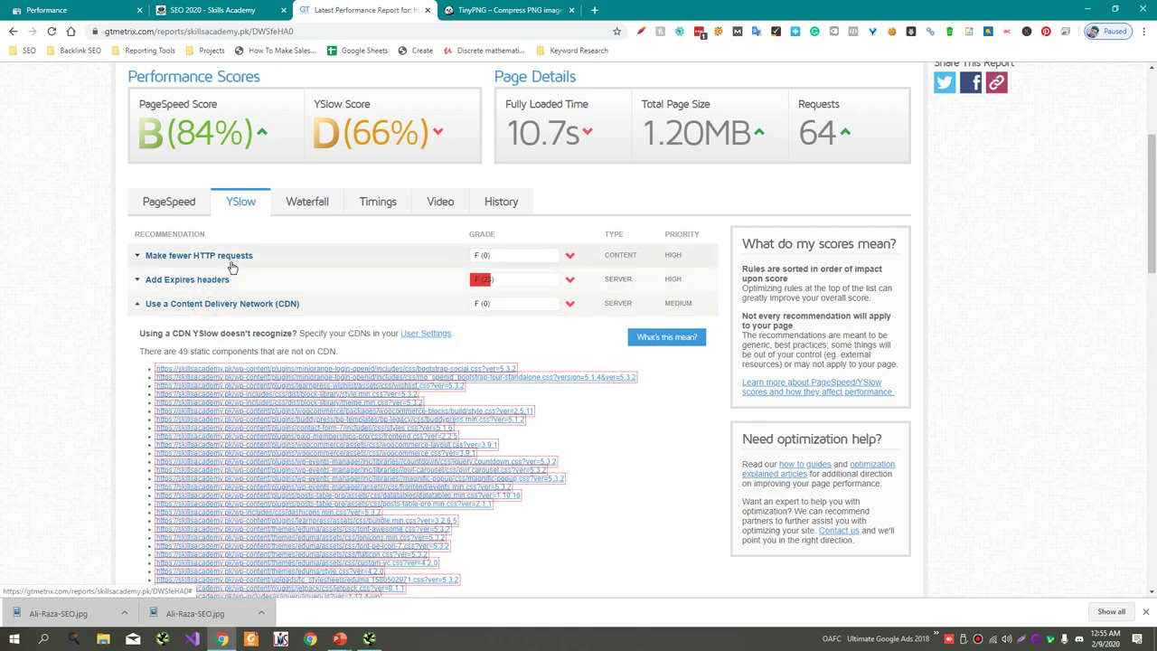
pyautogui.click(231, 278)
pyautogui.click(244, 256)
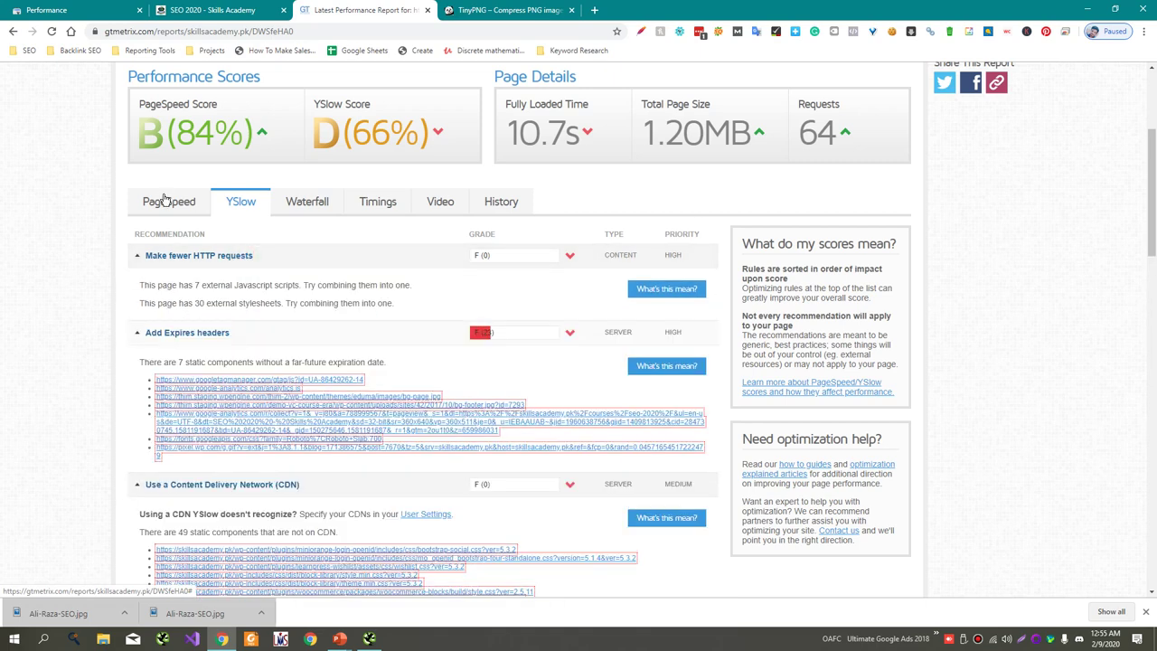
# - Expand the PageSpeed recommendations Inline small CSS and Defer parsing of JavaScript, and check the page's fully loaded time
pyautogui.click(180, 217)
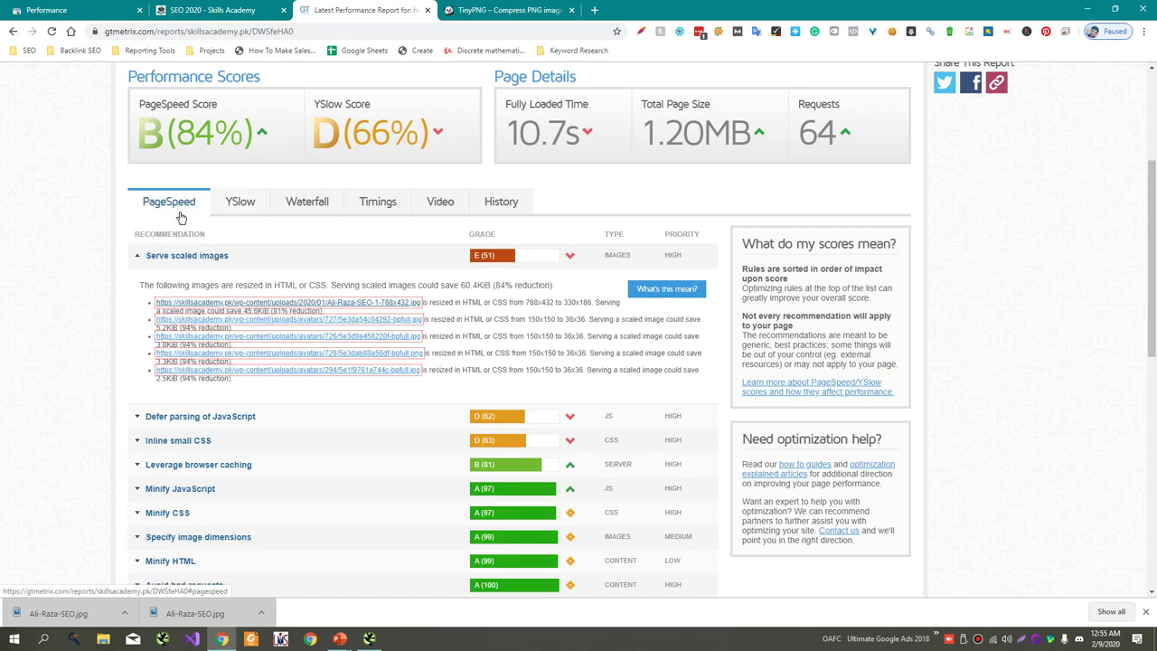
pyautogui.click(239, 439)
pyautogui.click(237, 417)
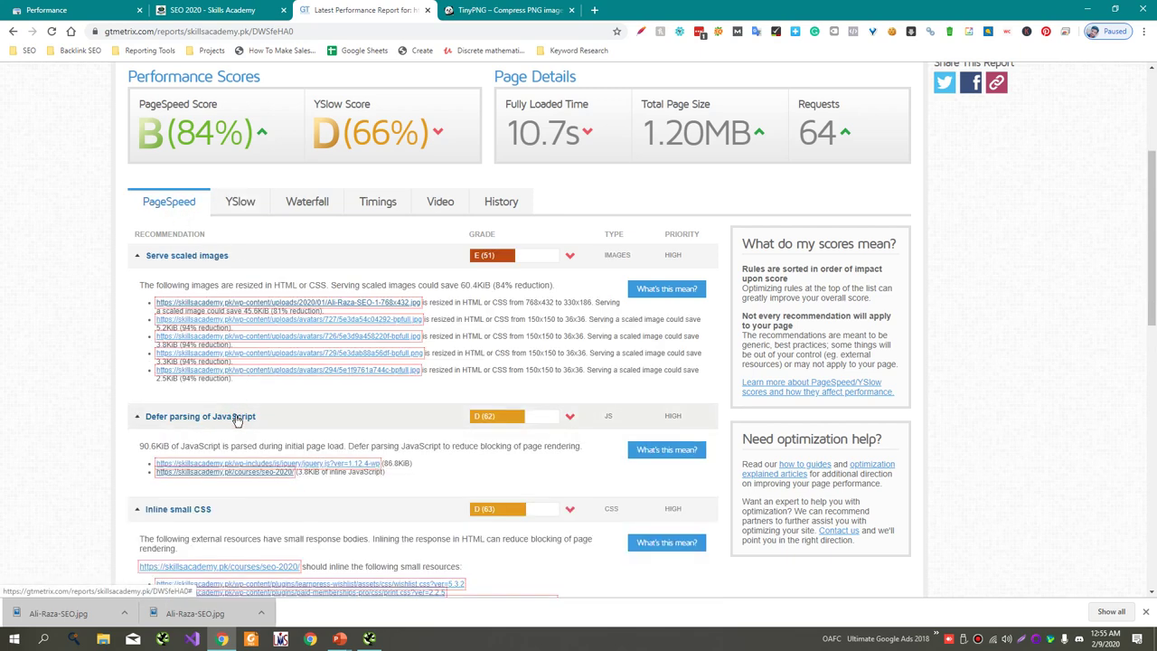
pyautogui.scroll(1, 237, 418)
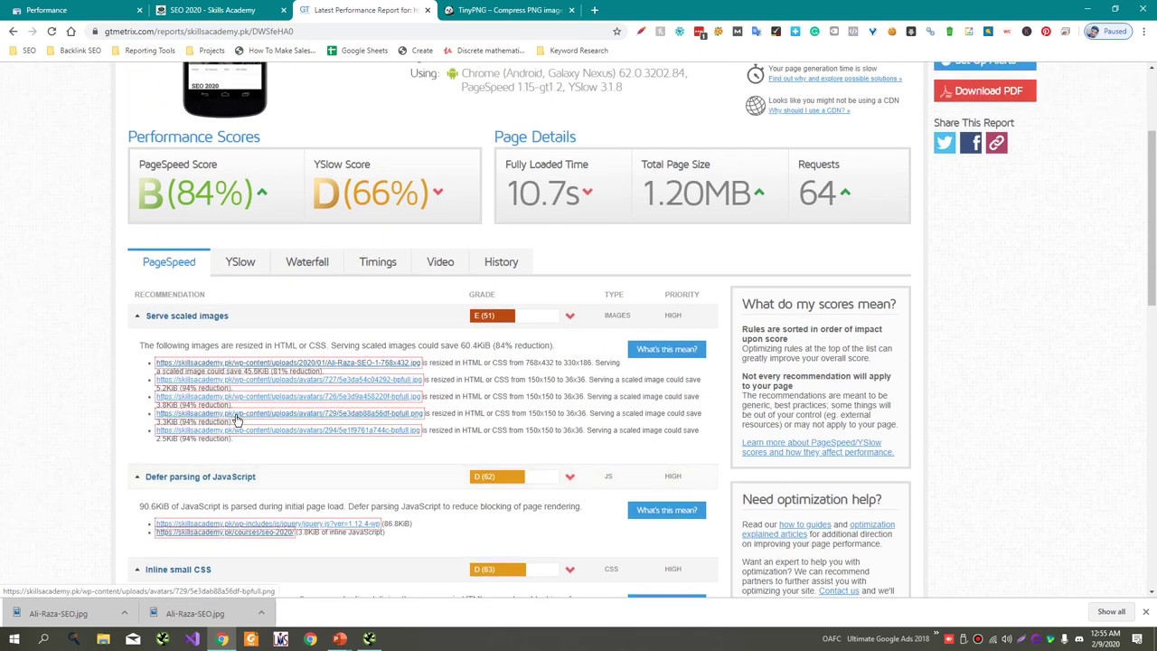
pyautogui.scroll(3, 237, 418)
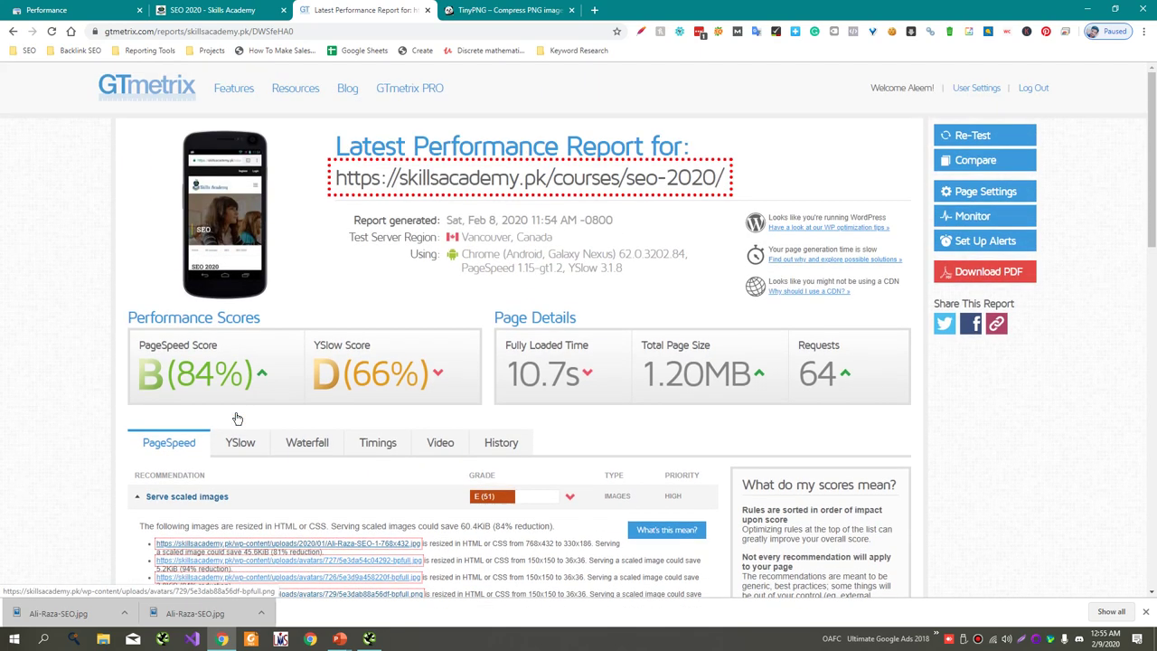
pyautogui.doubleClick(546, 372)
pyautogui.doubleClick(546, 372)
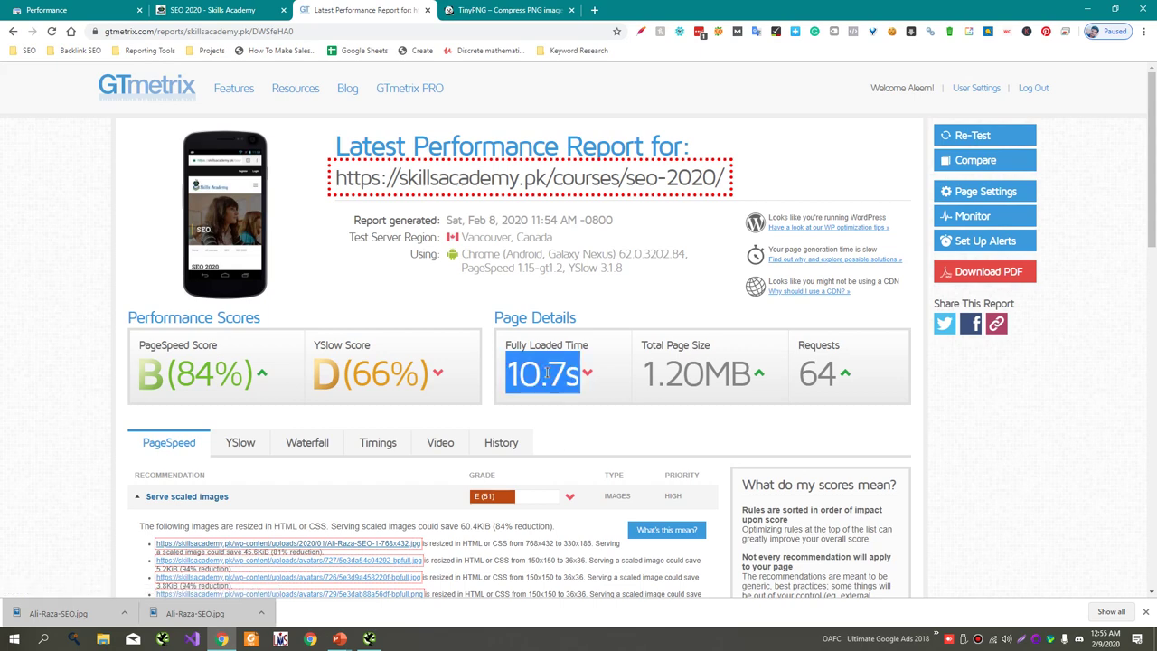
# - Check the stuck-keyword checklist in the PowerPoint slide show, then return to Chrome and open Ubersuggest in a new tab
pyautogui.hotkey('alt', 'Tab')
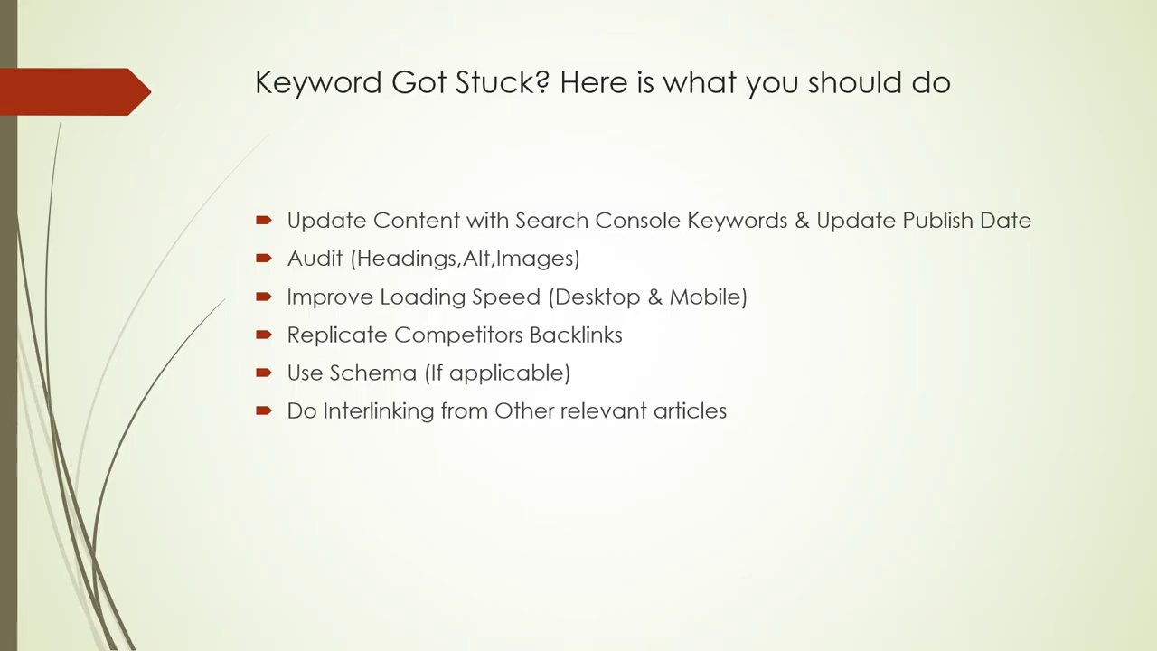
pyautogui.hotkey('alt', 'Tab')
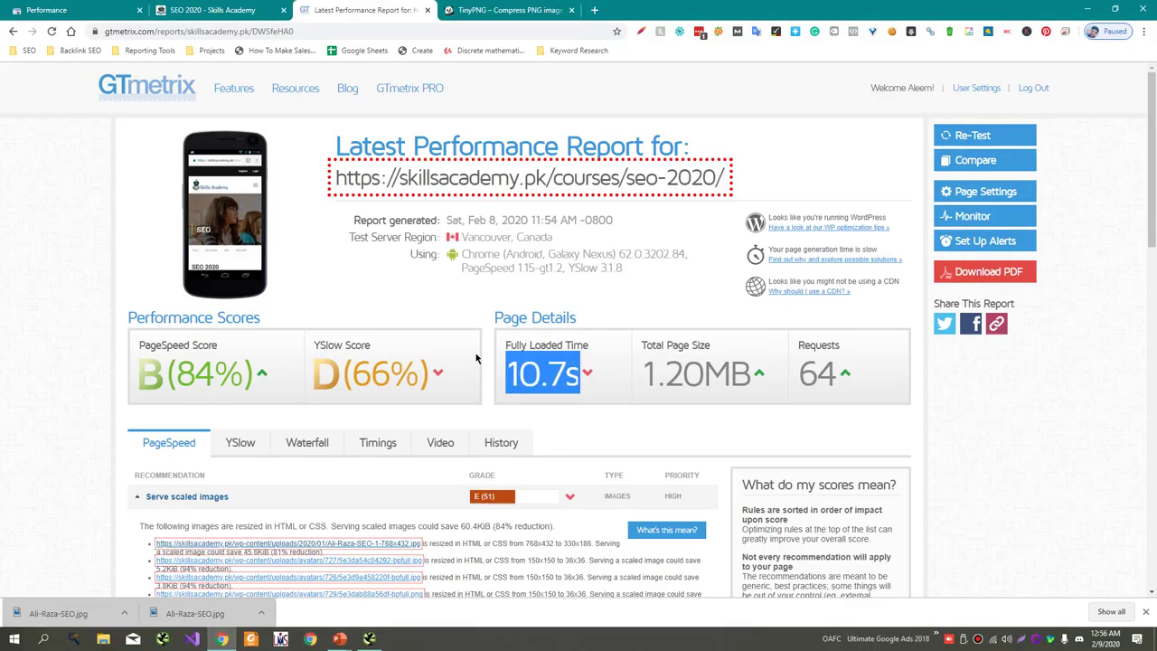
pyautogui.hotkey('ctrl', 't')
pyautogui.write('uber')
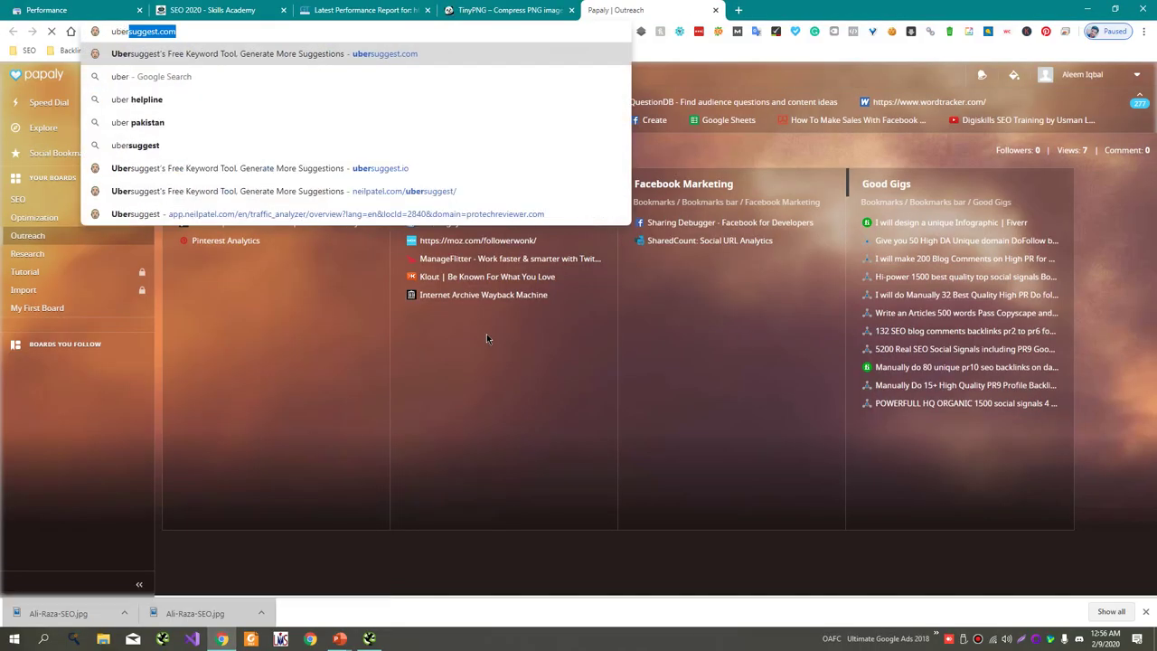
pyautogui.press('Return')
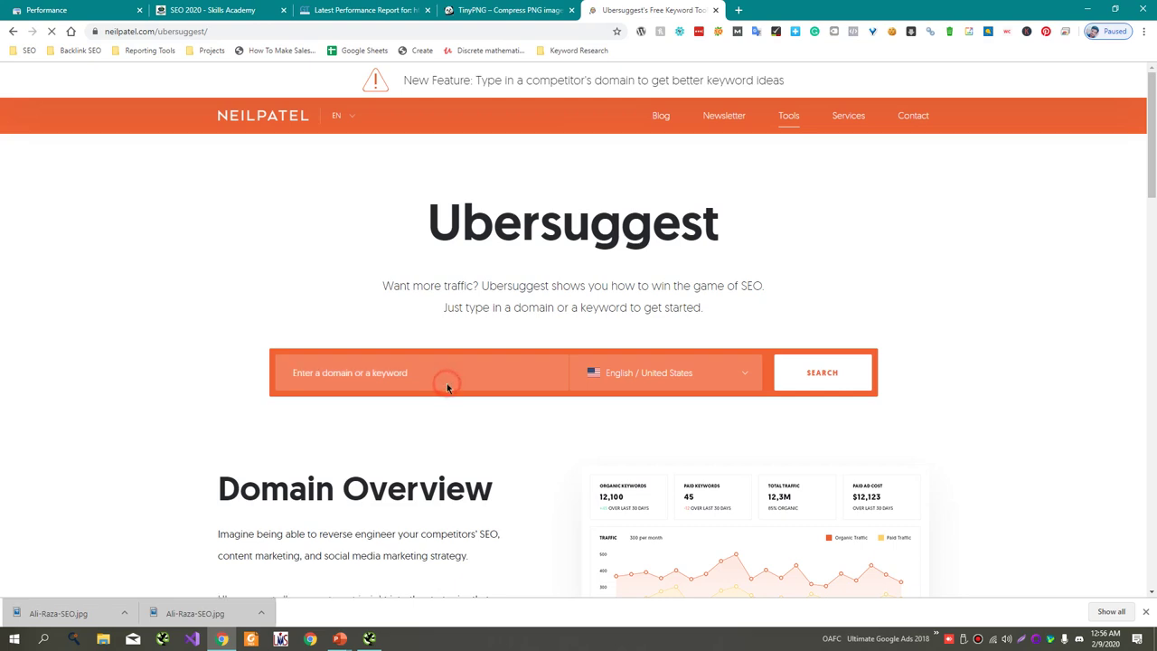
# - Search Google for "seo 2020" in another tab and open Backlinko's "SEO in 2020: The Definitive Guide"
pyautogui.hotkey('ctrl', 't')
pyautogui.click(246, 7)
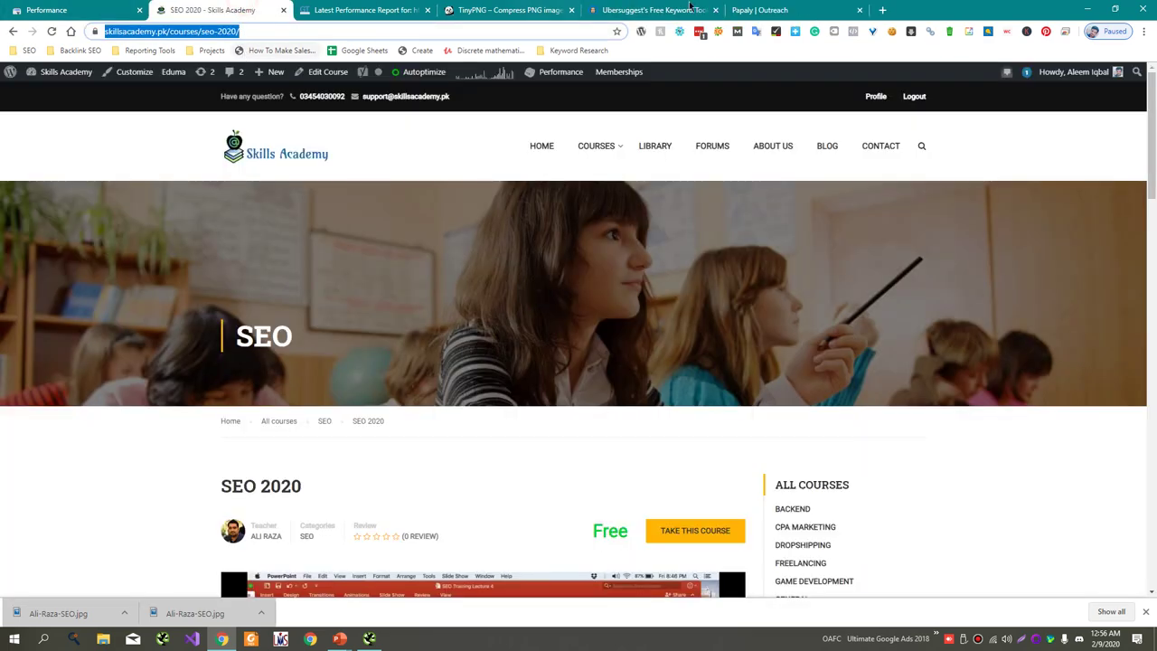
pyautogui.click(759, 10)
pyautogui.write('seo 2020')
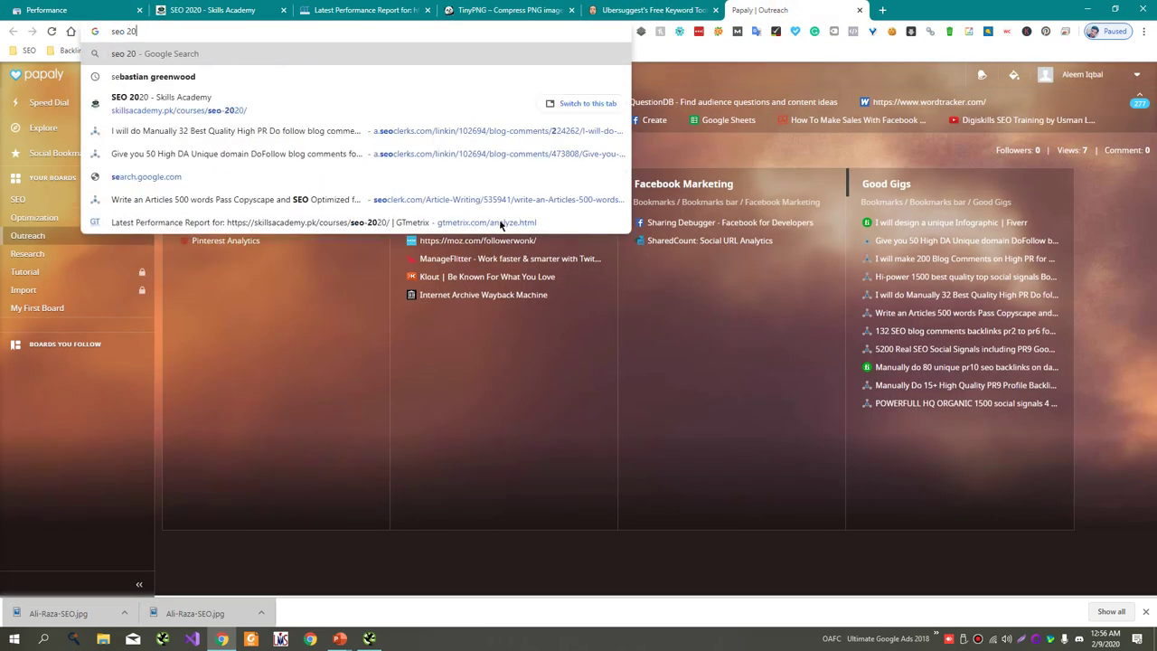
pyautogui.press('Return')
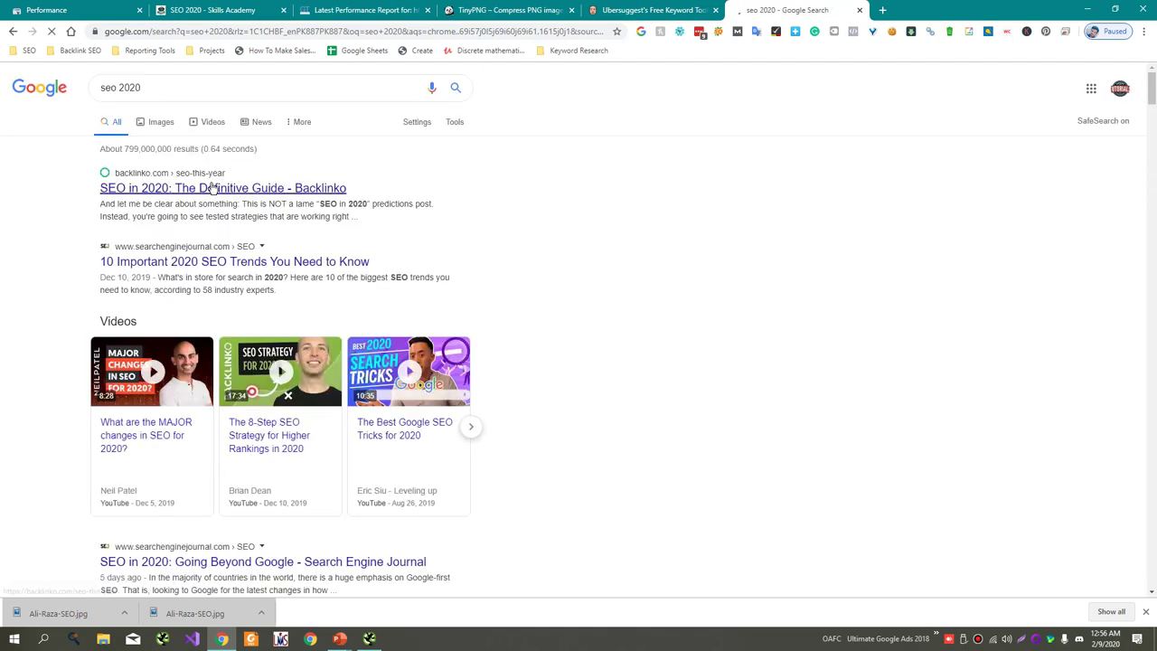
pyautogui.click(275, 188)
pyautogui.click(651, 10)
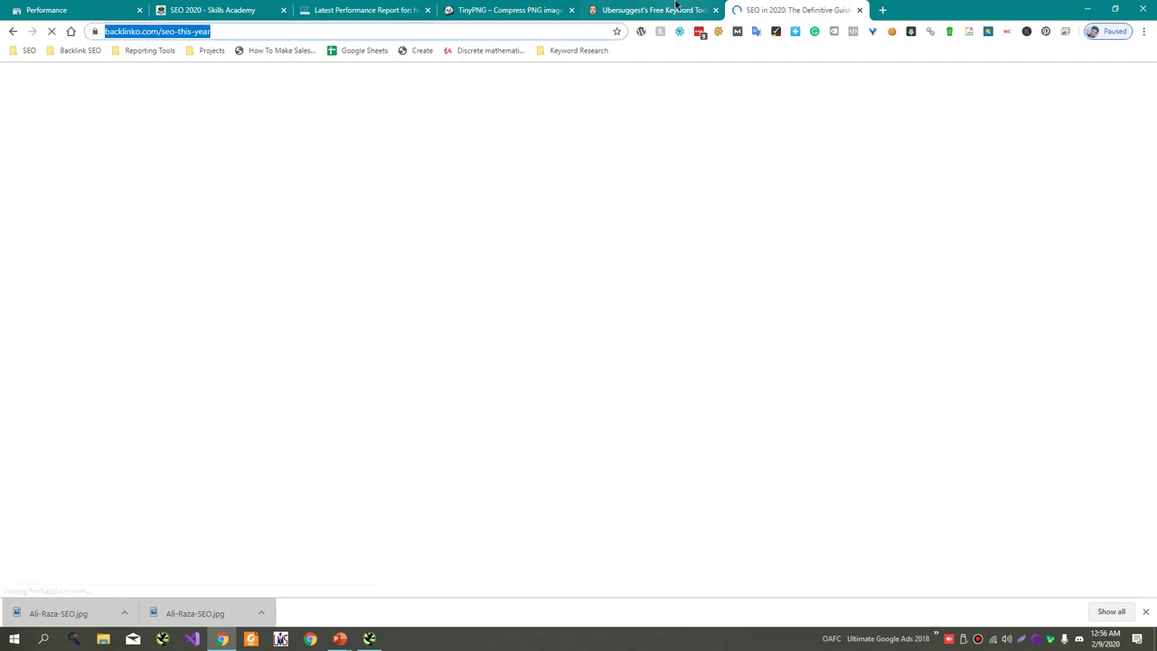
pyautogui.write('https://backlinko.com/seo-this-year')
pyautogui.click(841, 366)
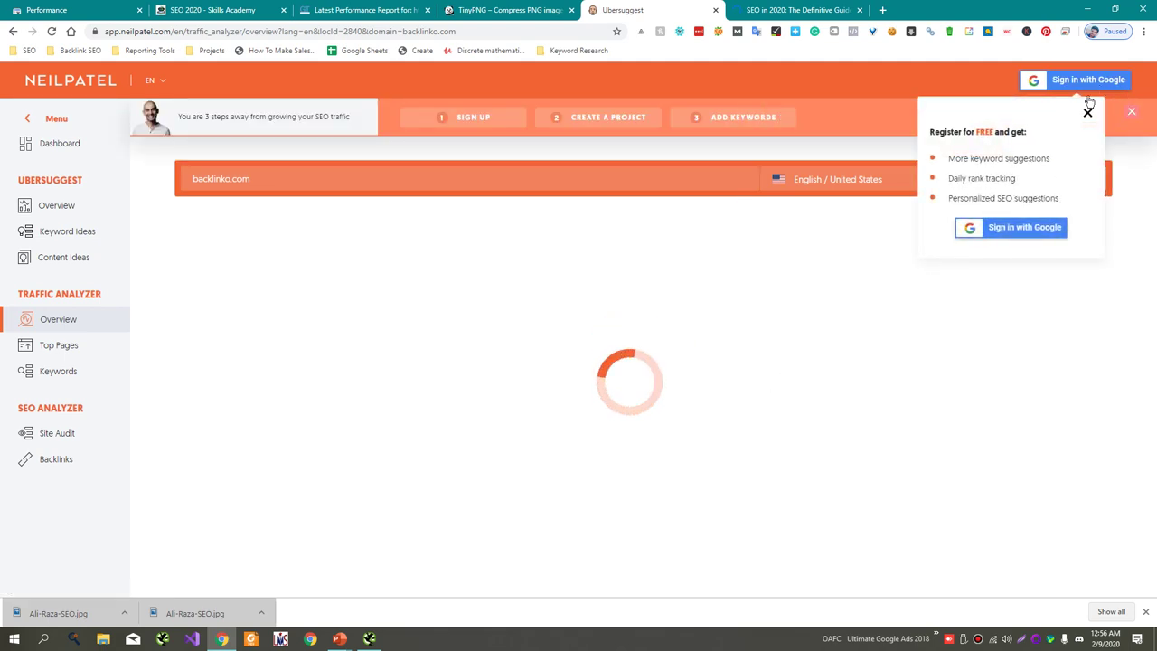
pyautogui.click(1087, 111)
pyautogui.scroll(-1, 567, 374)
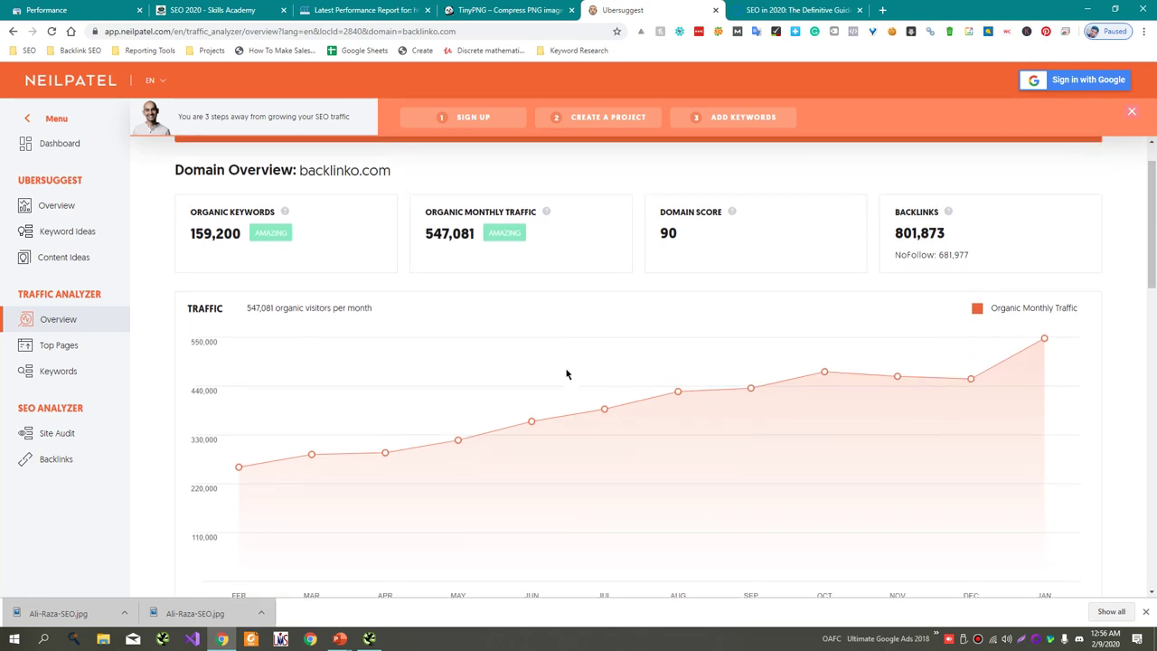
# - Open the competitor's backlinks report, examine the list of links and try to filter it to follow links only
pyautogui.click(923, 242)
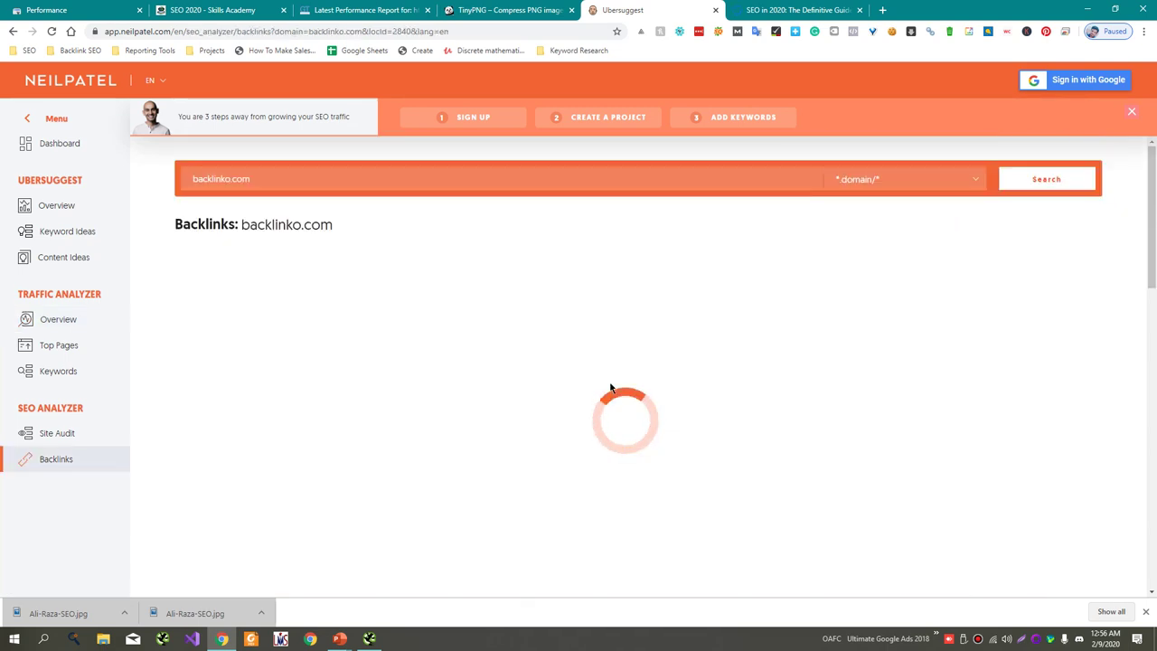
pyautogui.scroll(-5, 609, 388)
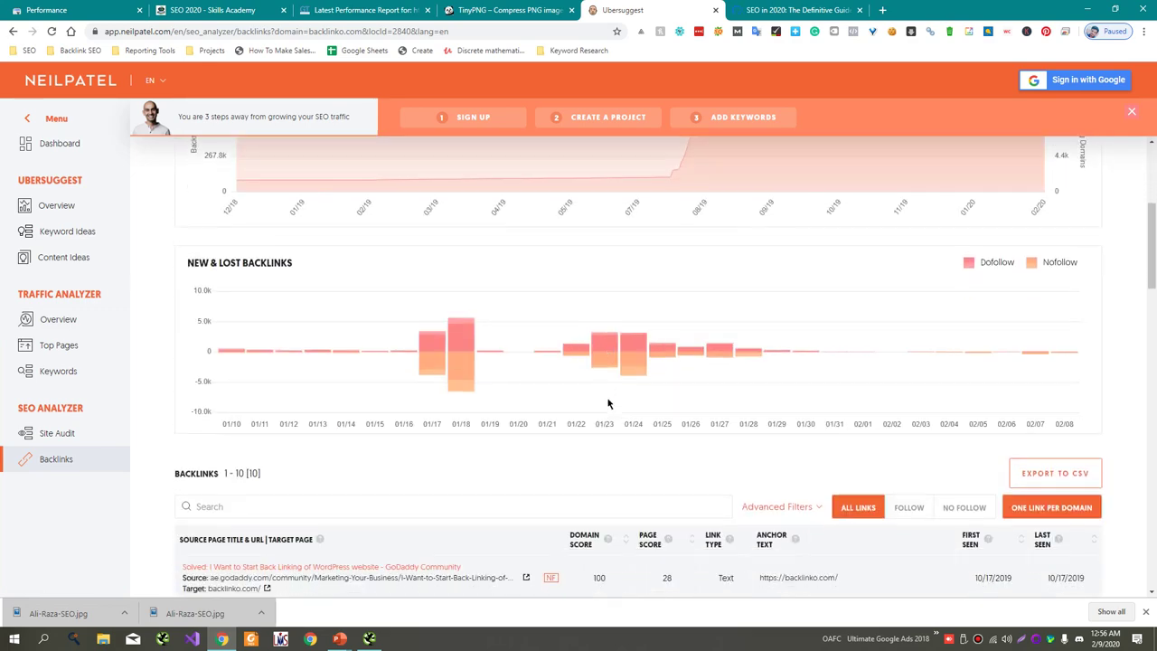
pyautogui.scroll(-5, 609, 403)
pyautogui.scroll(3, 608, 403)
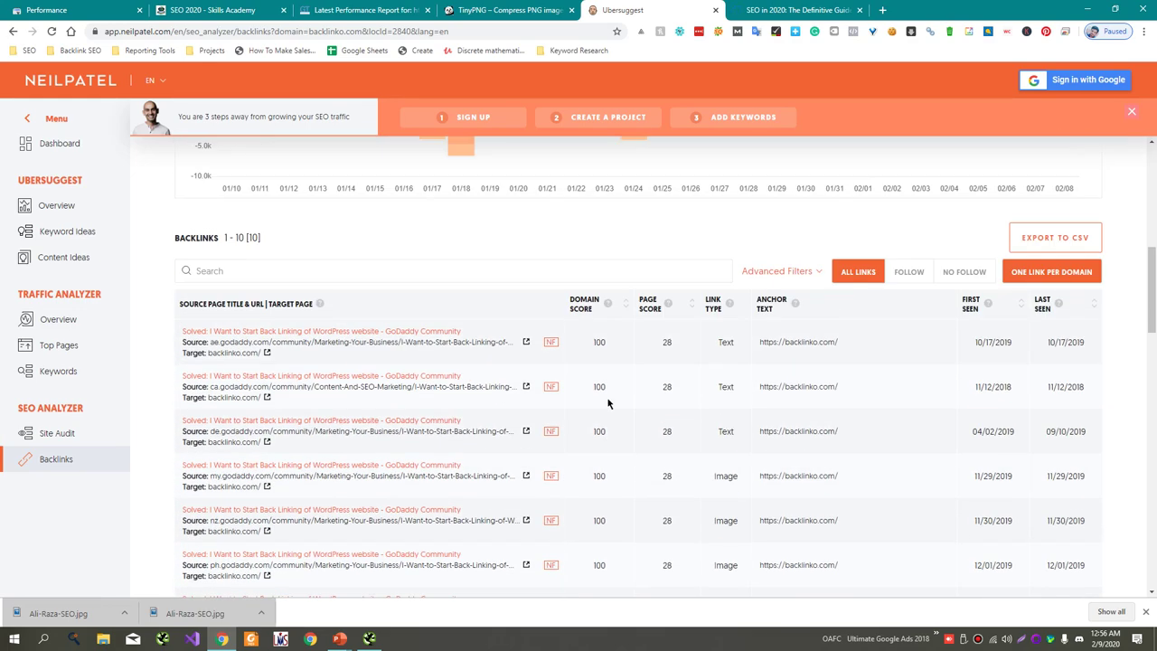
pyautogui.click(908, 275)
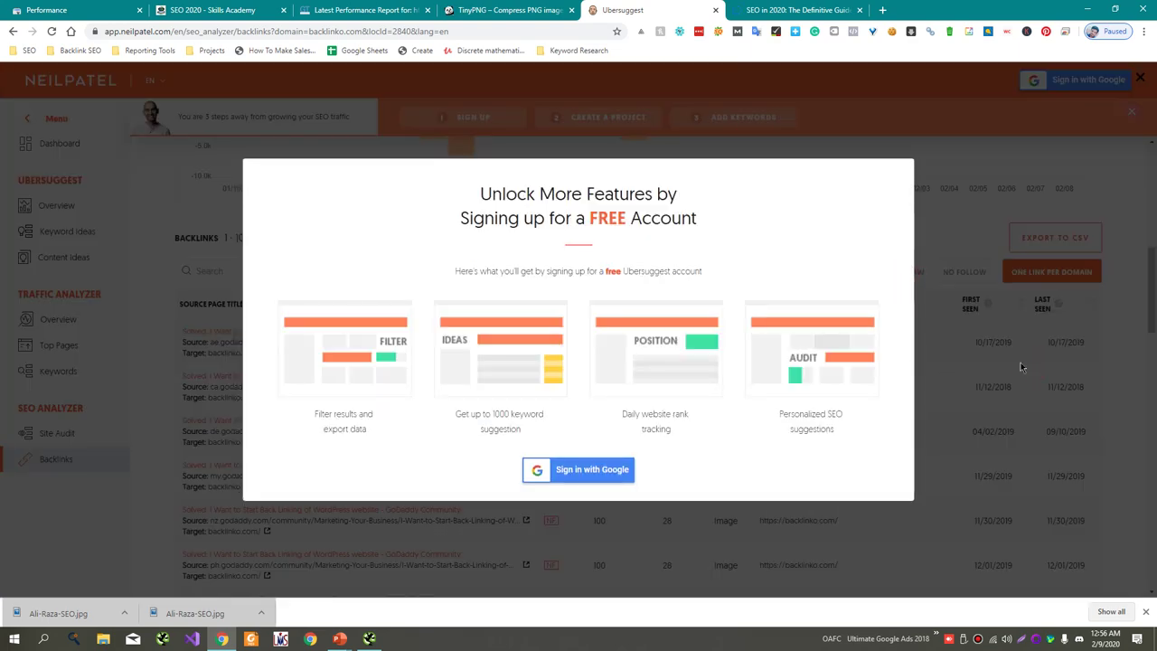
pyautogui.click(596, 504)
# - Recheck the checklist in the PowerPoint slide show, return to Chrome and search Google for "best laptops" in a new tab
pyautogui.hotkey('alt', 'Tab')
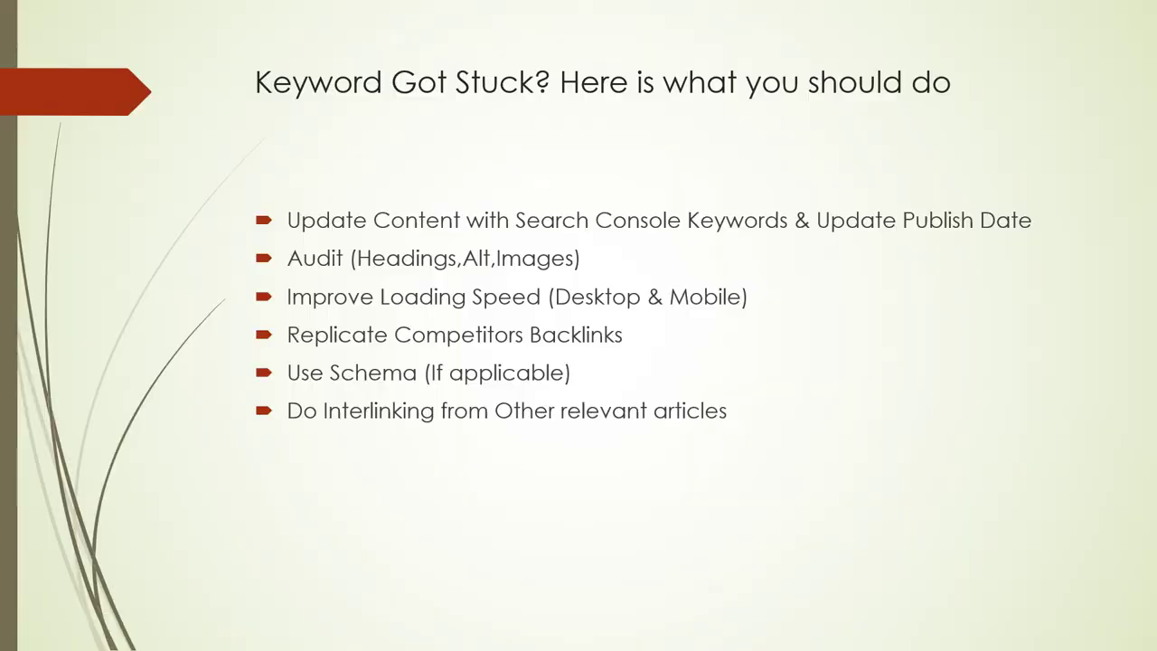
pyautogui.hotkey('alt', 'Tab')
pyautogui.hotkey('ctrl', 't')
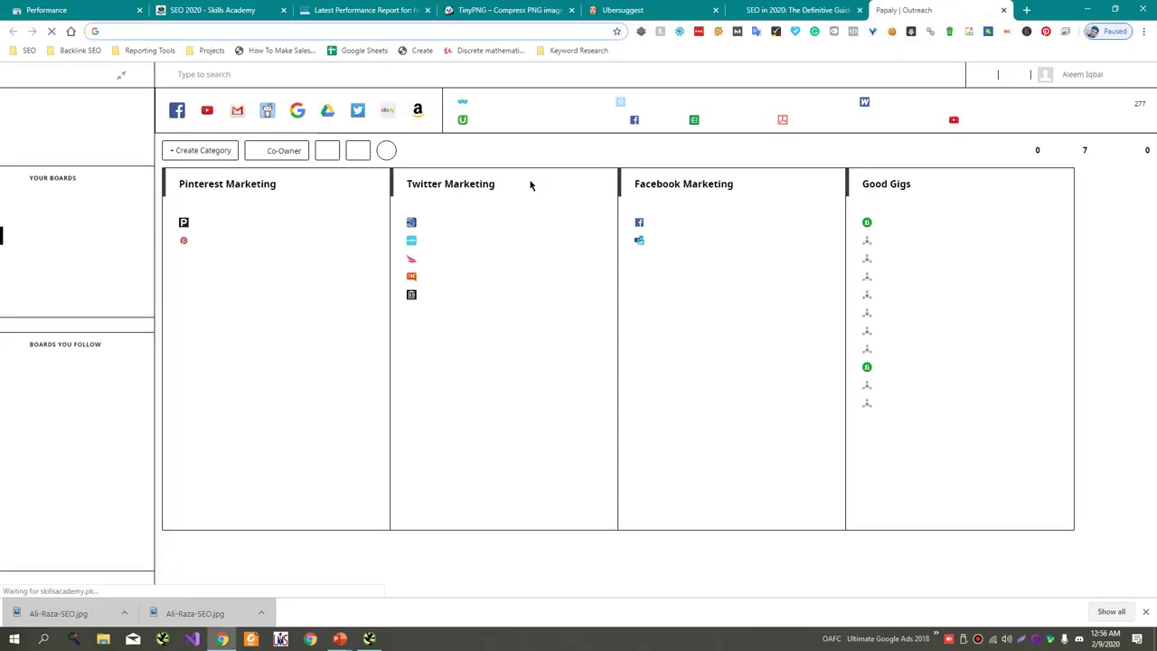
pyautogui.write('best laptops')
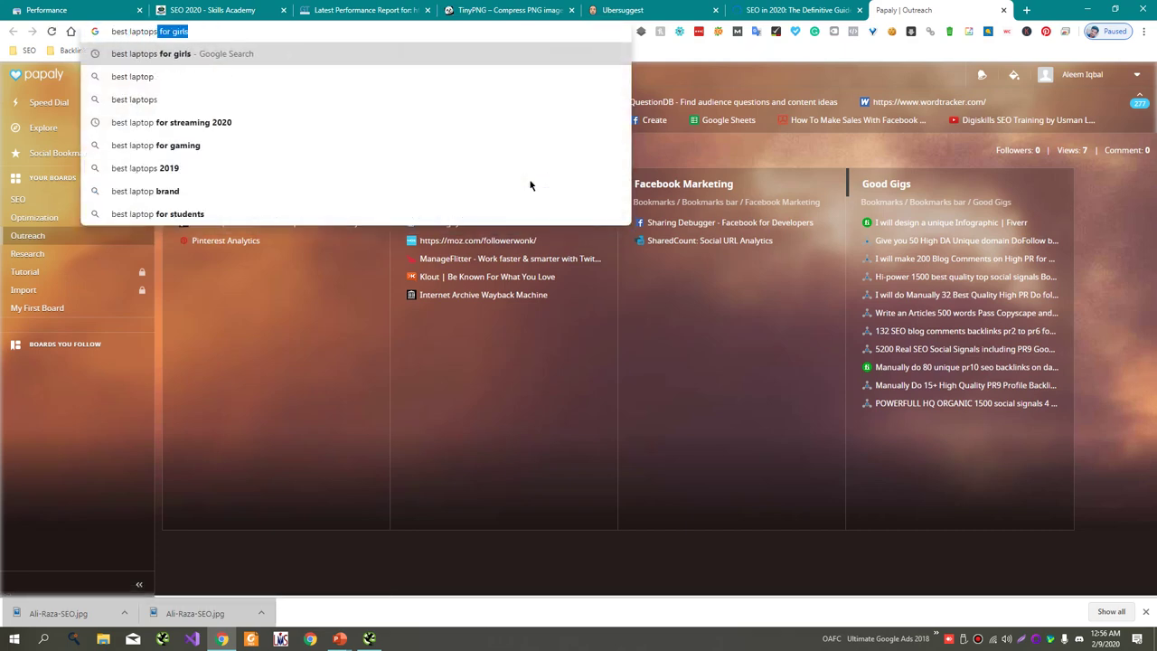
pyautogui.press('BackSpace')
pyautogui.press('Return')
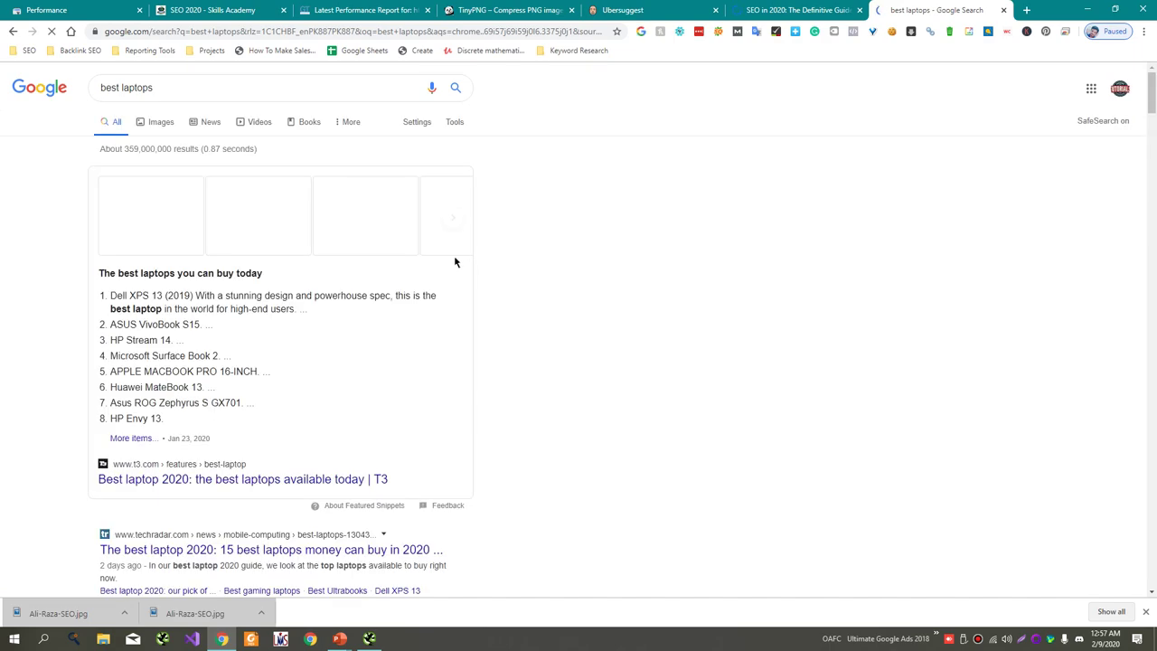
# - Look through the Google results for "best laptops" for listings with review schema such as star ratings
pyautogui.scroll(-10, 455, 262)
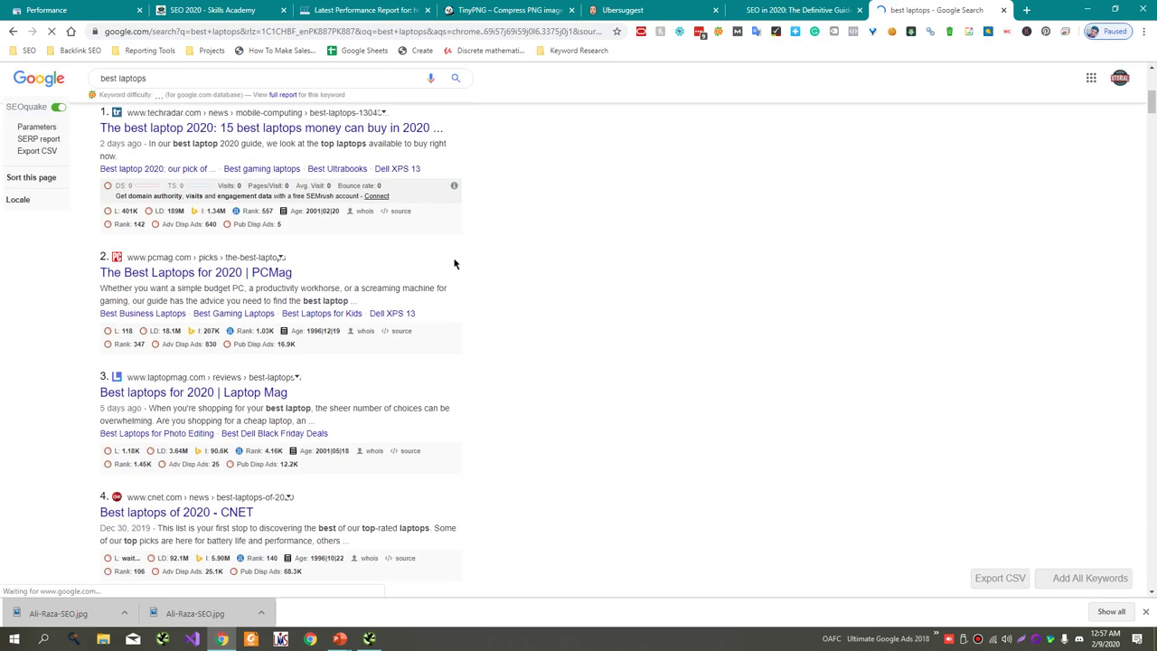
pyautogui.scroll(-20, 455, 263)
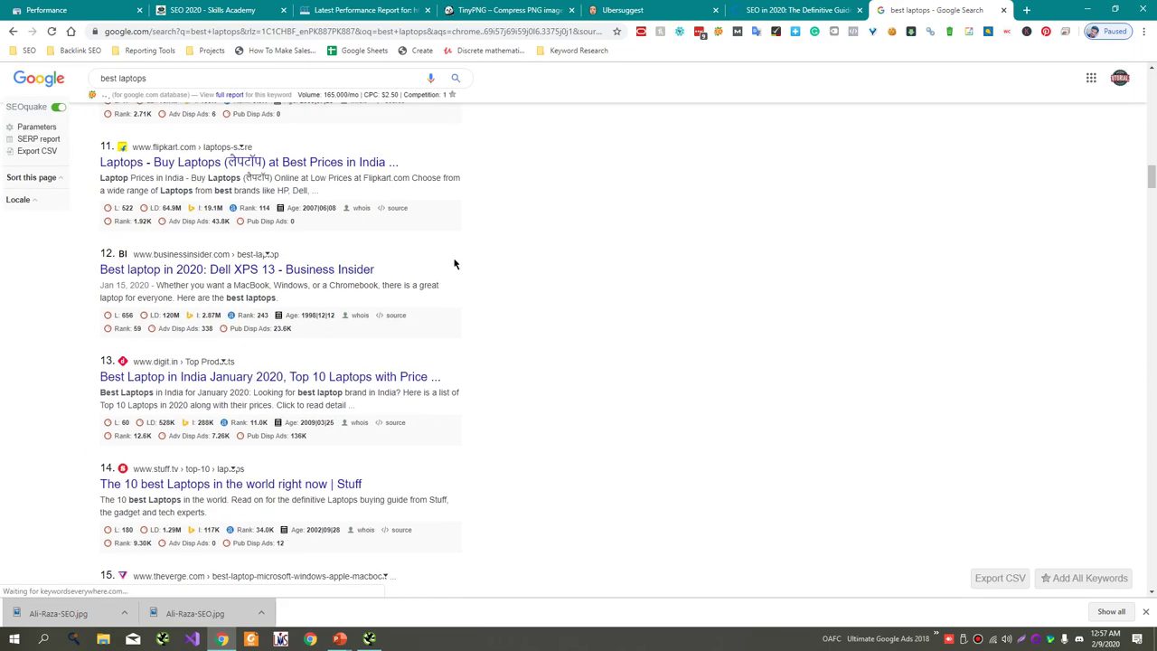
pyautogui.scroll(-20, 454, 264)
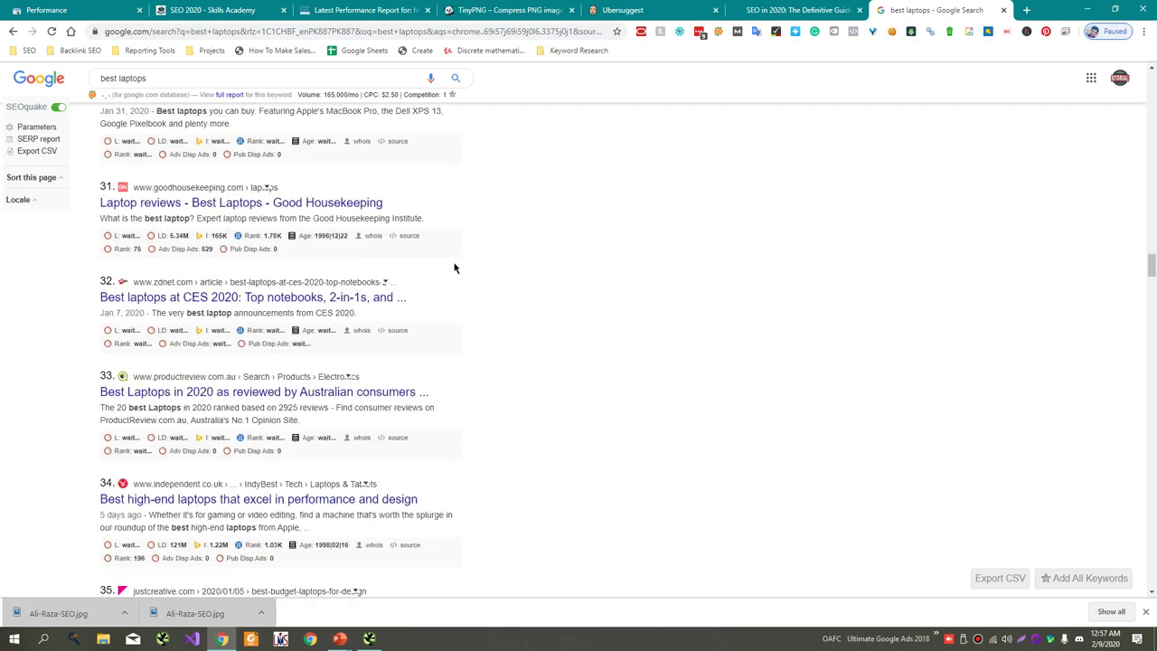
pyautogui.scroll(-20, 455, 274)
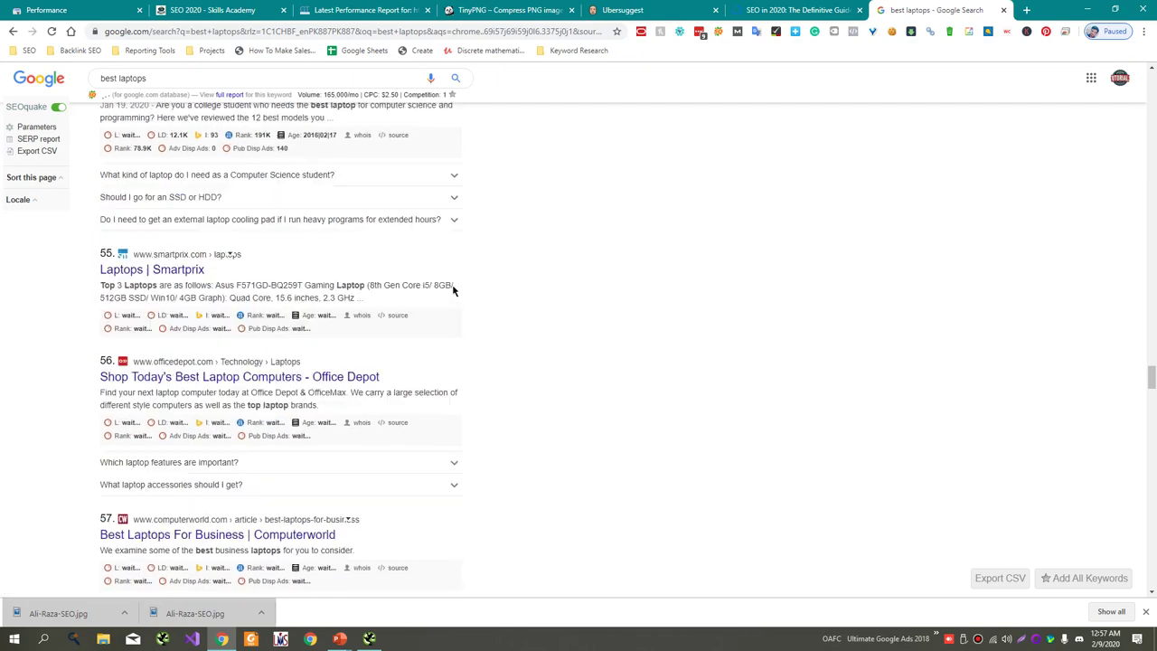
# - Search Google for "best hdd" and look through the results for listings with review schema
pyautogui.doubleClick(220, 75)
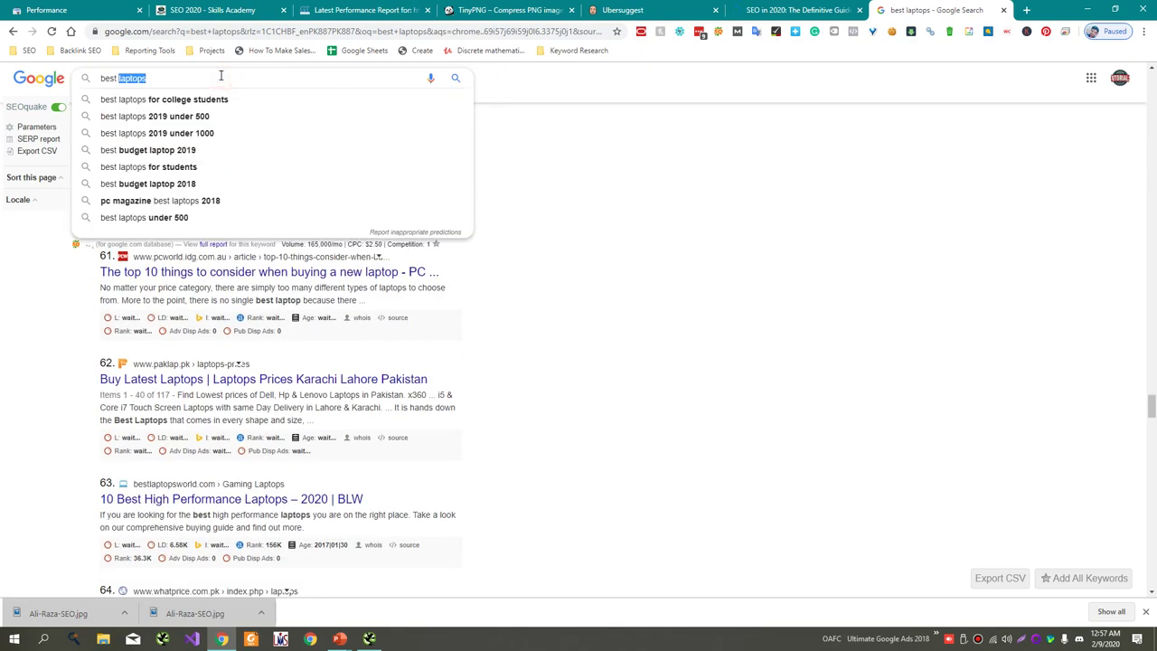
pyautogui.write('hdd')
pyautogui.press('Return')
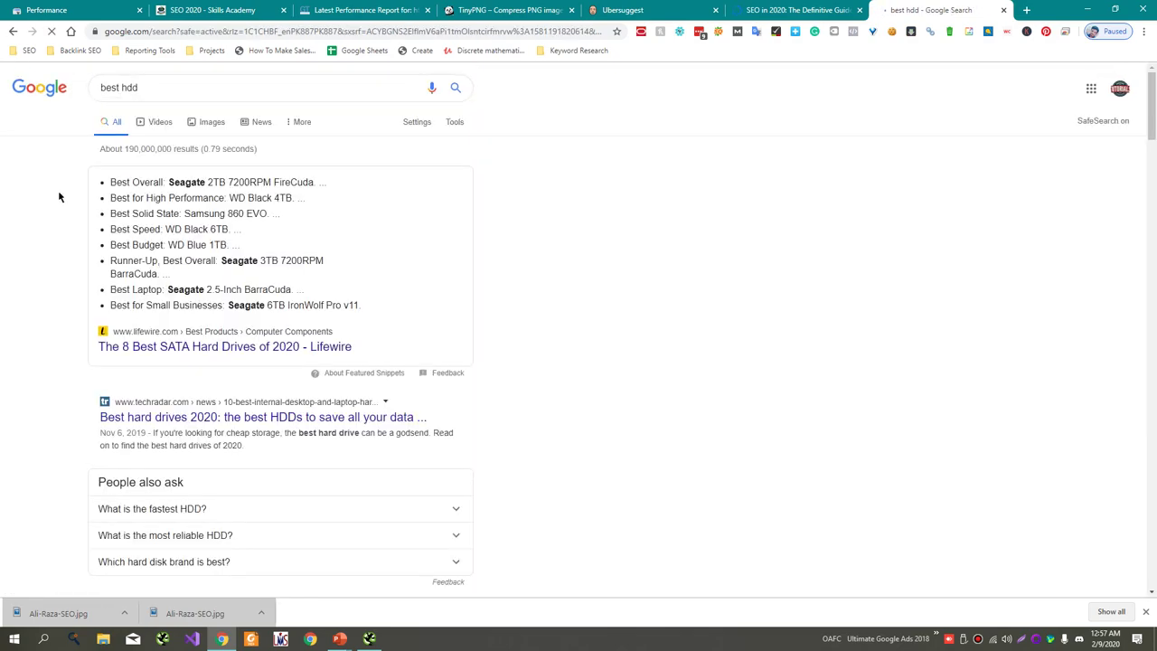
pyautogui.scroll(-20, 58, 196)
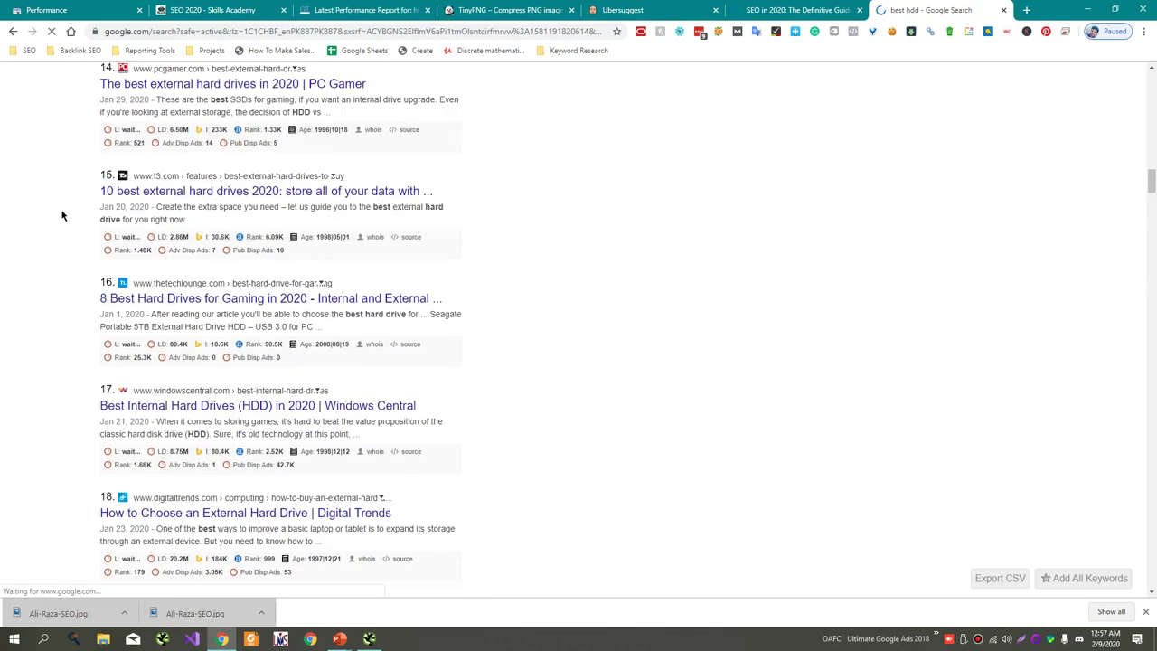
pyautogui.scroll(-1, 62, 215)
pyautogui.scroll(15, 183, 112)
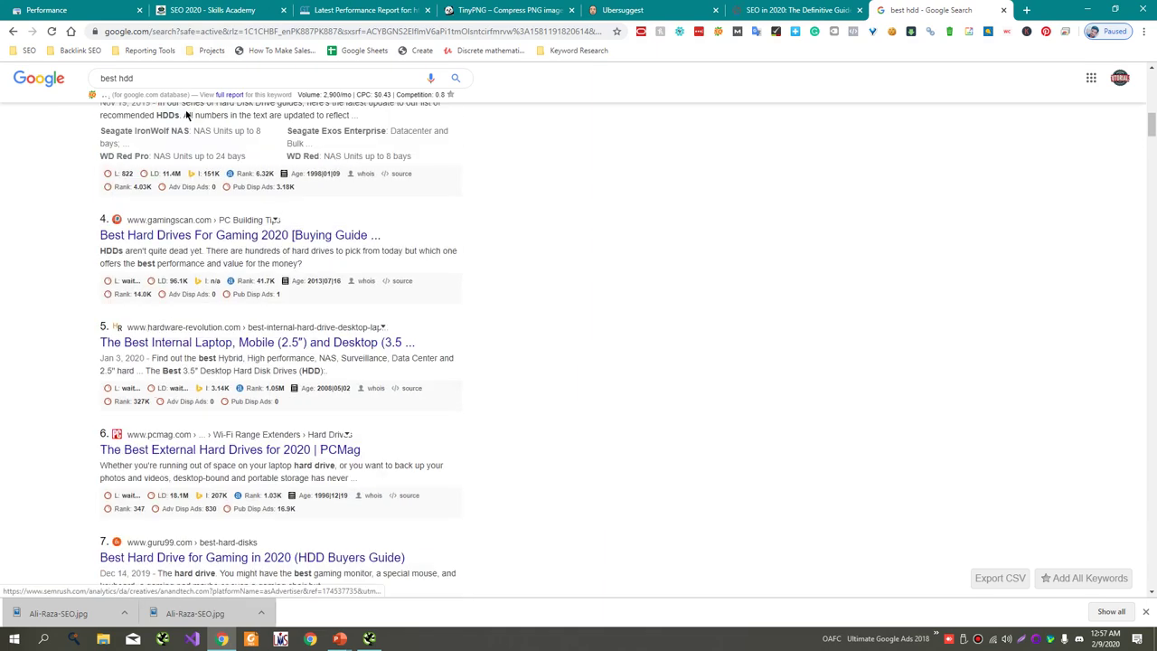
# - Search Google for "hdd review" and scan the results for listings with star ratings
pyautogui.doubleClick(158, 77)
pyautogui.write('h')
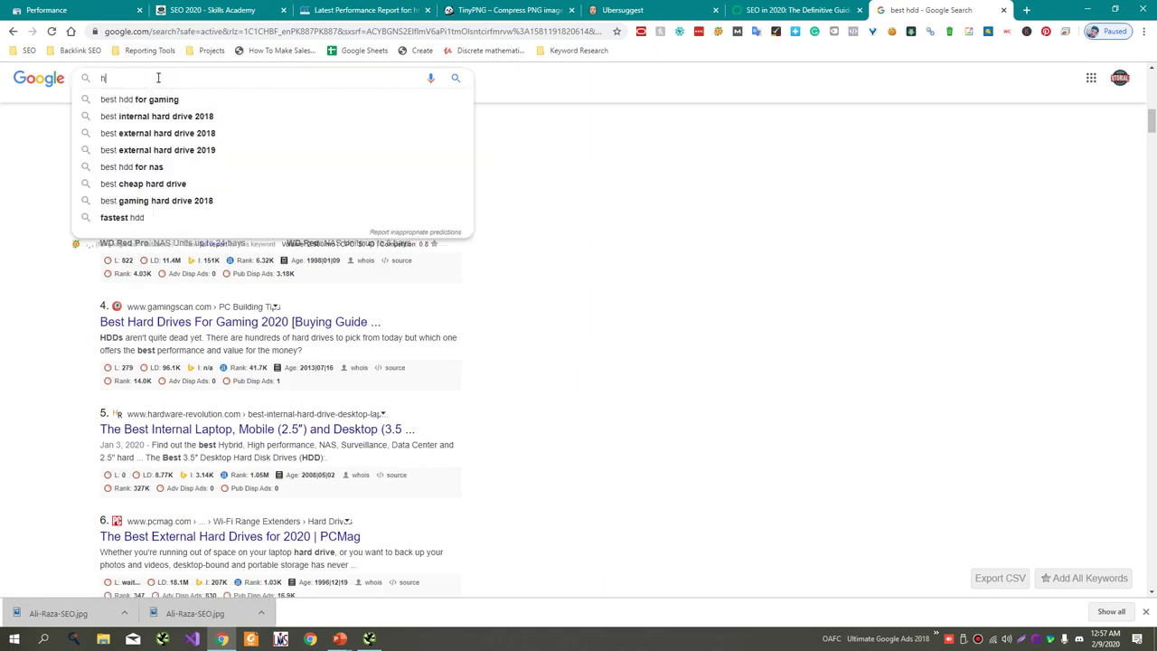
pyautogui.write('dd review')
pyautogui.press('Return')
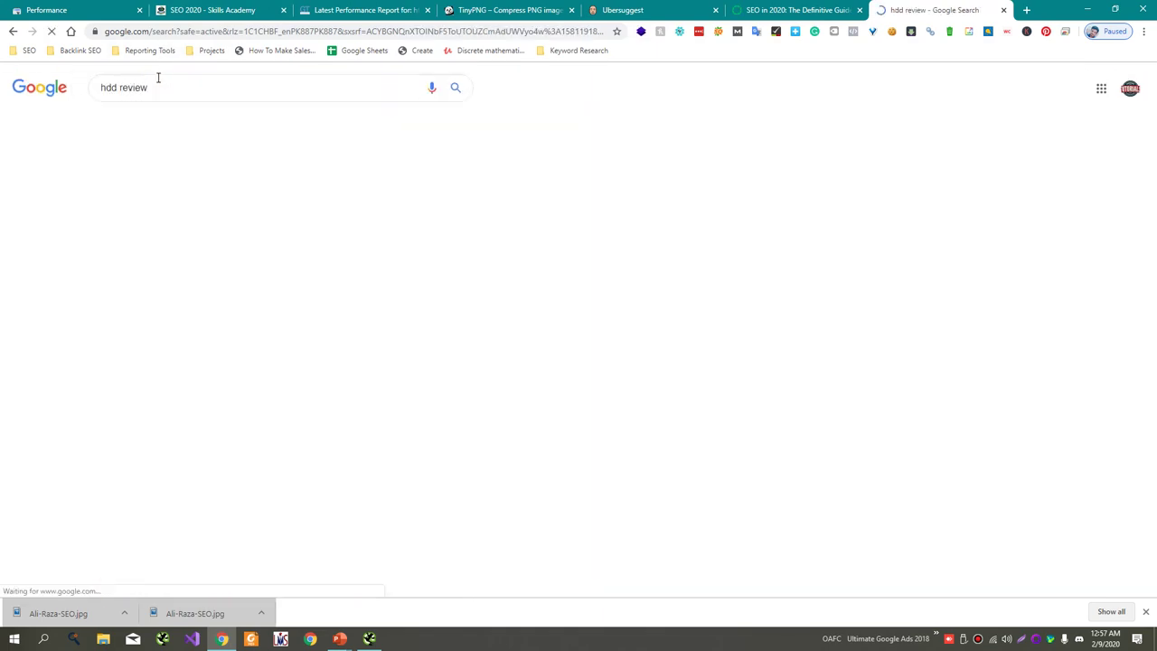
pyautogui.scroll(-10, 66, 208)
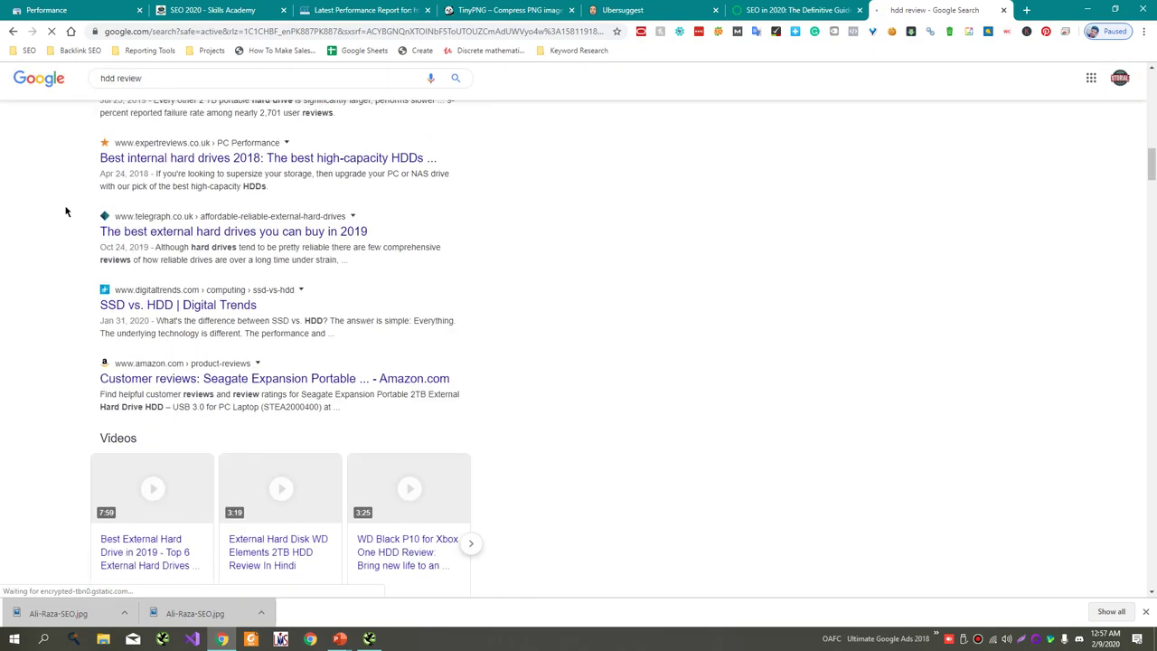
pyautogui.scroll(-6, 66, 211)
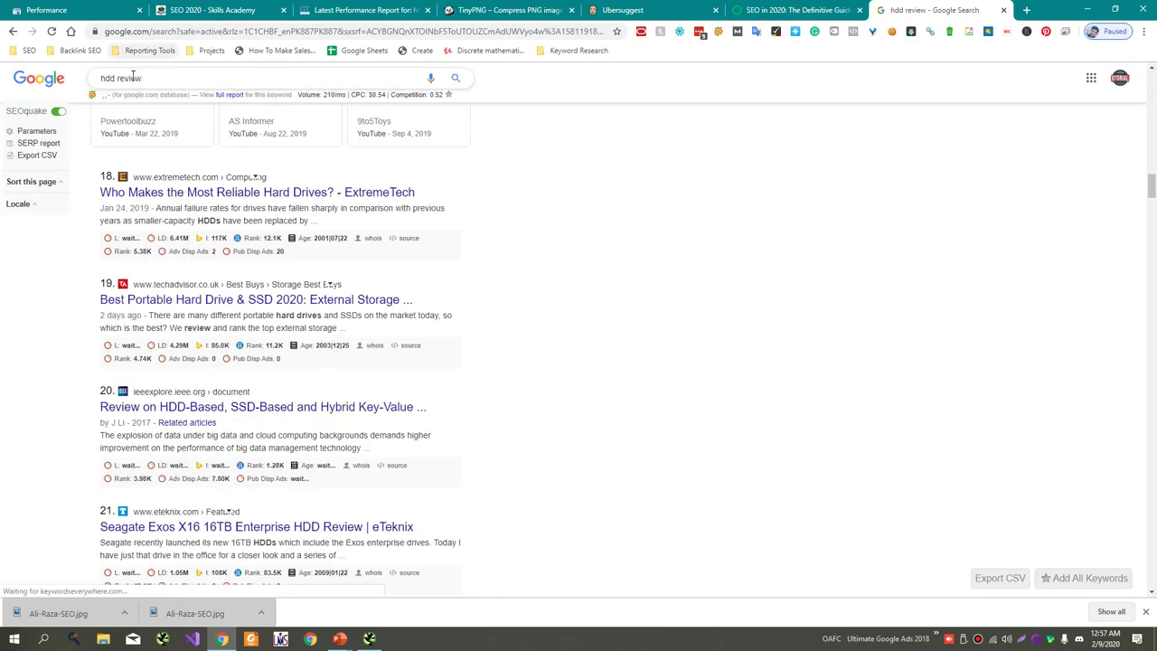
# - Search Google for "gtx 1080 review" and look through the results for listings with star ratings
pyautogui.tripleClick(133, 76)
pyautogui.write('gtx ')
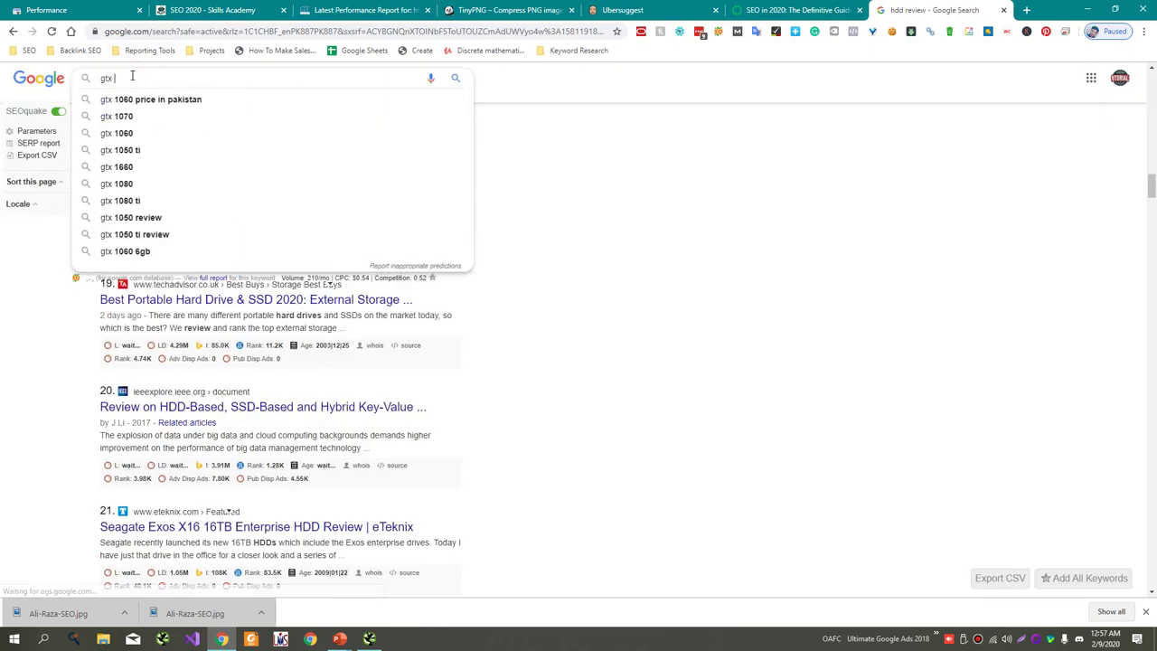
pyautogui.write('1080 review')
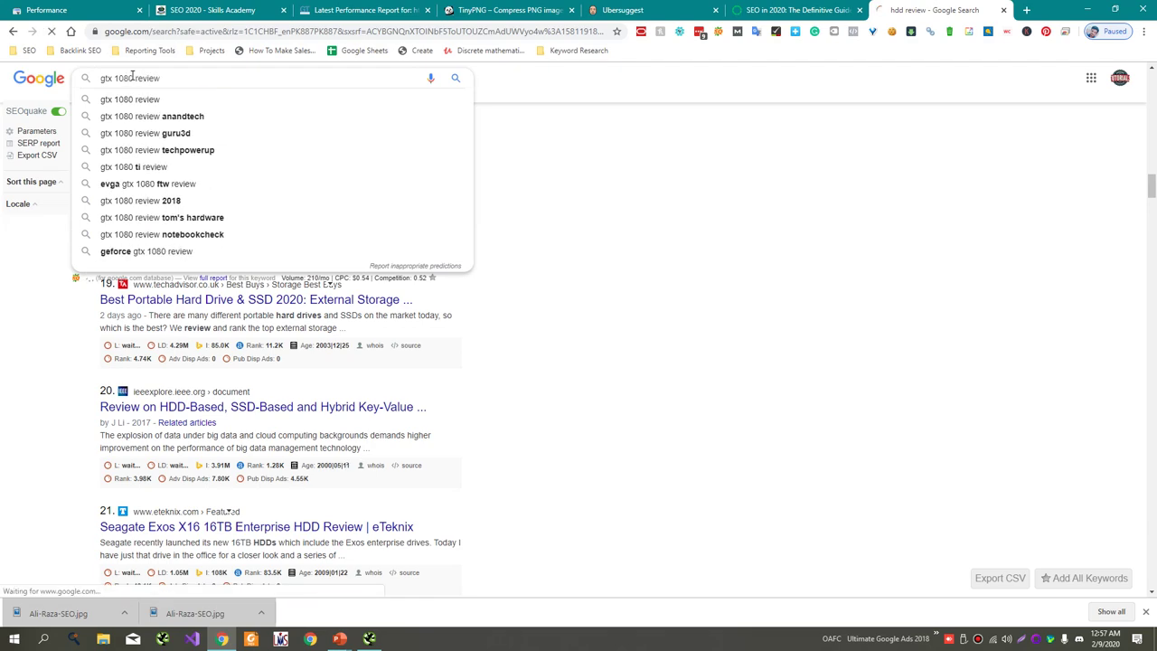
pyautogui.press('Return')
pyautogui.scroll(-4, 14, 245)
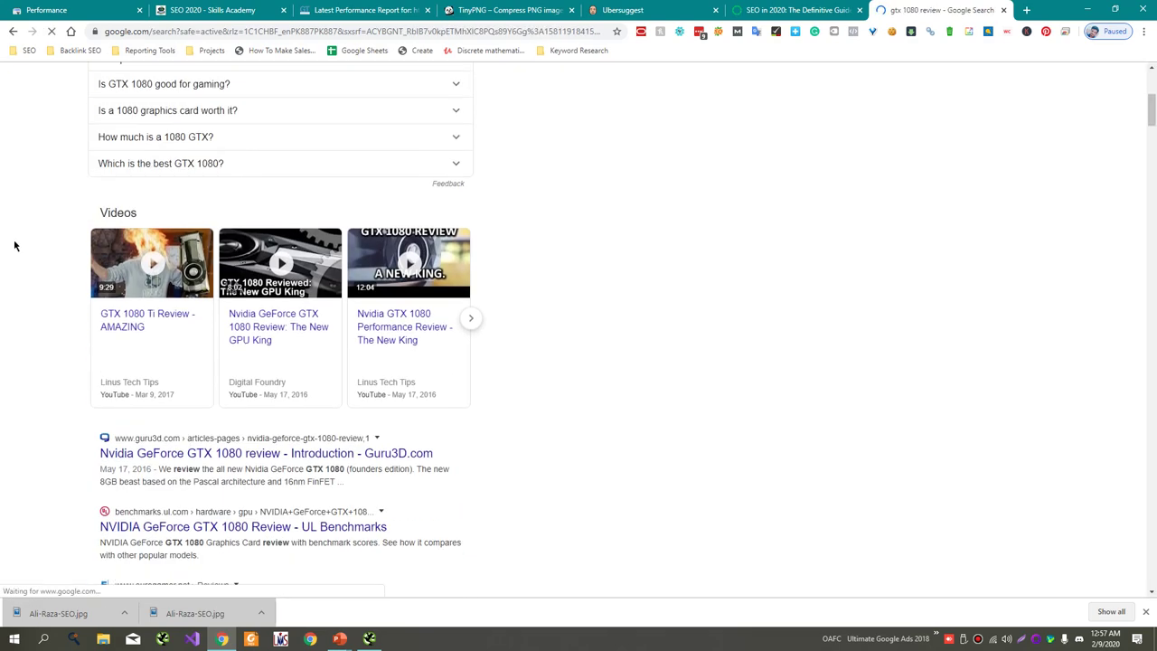
pyautogui.scroll(-4, 15, 245)
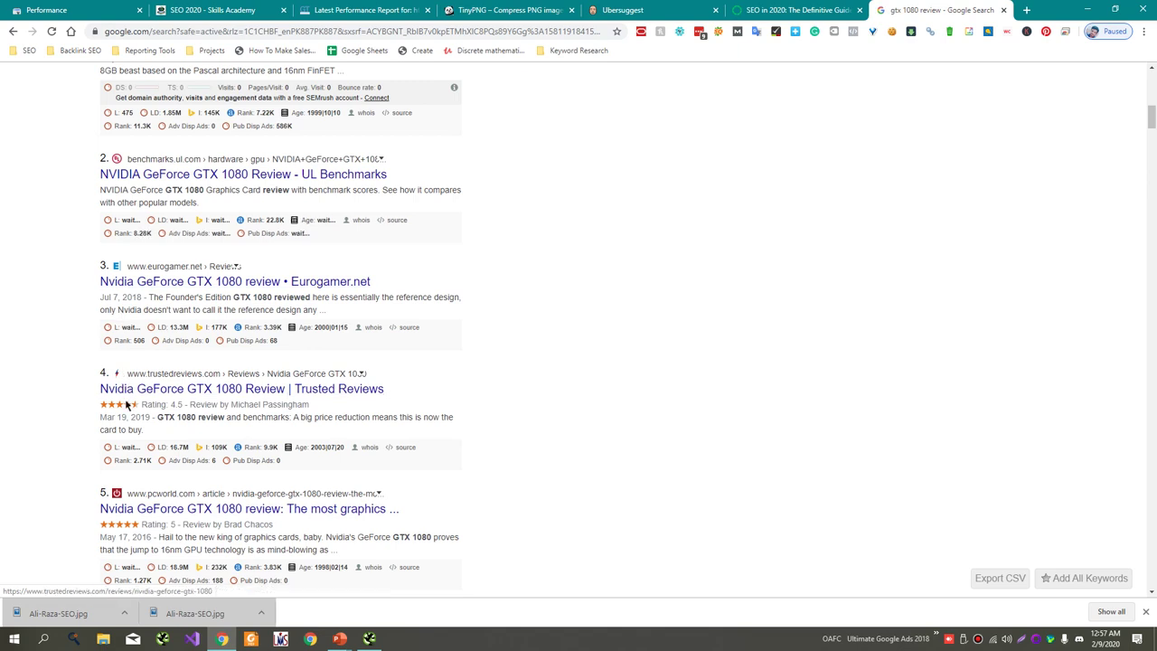
# - Examine the star rating under the Trusted Reviews result, recheck the checklist in the PowerPoint slide show and return to Chrome
pyautogui.moveTo(126, 405); pyautogui.dragTo(192, 404)
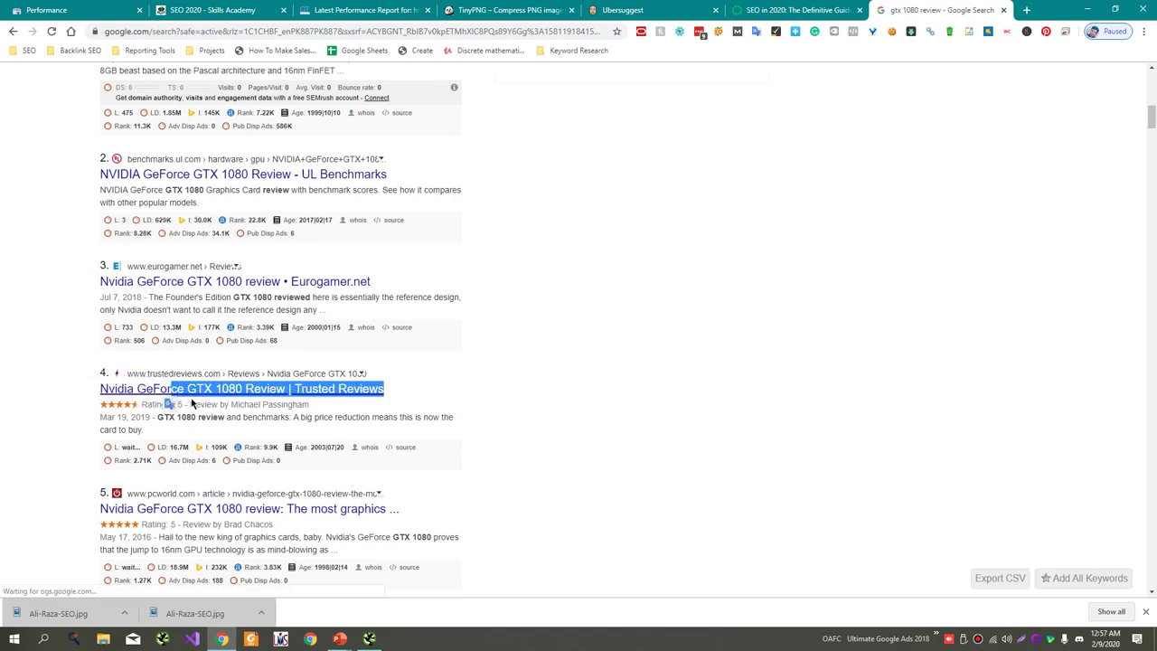
pyautogui.click(202, 401)
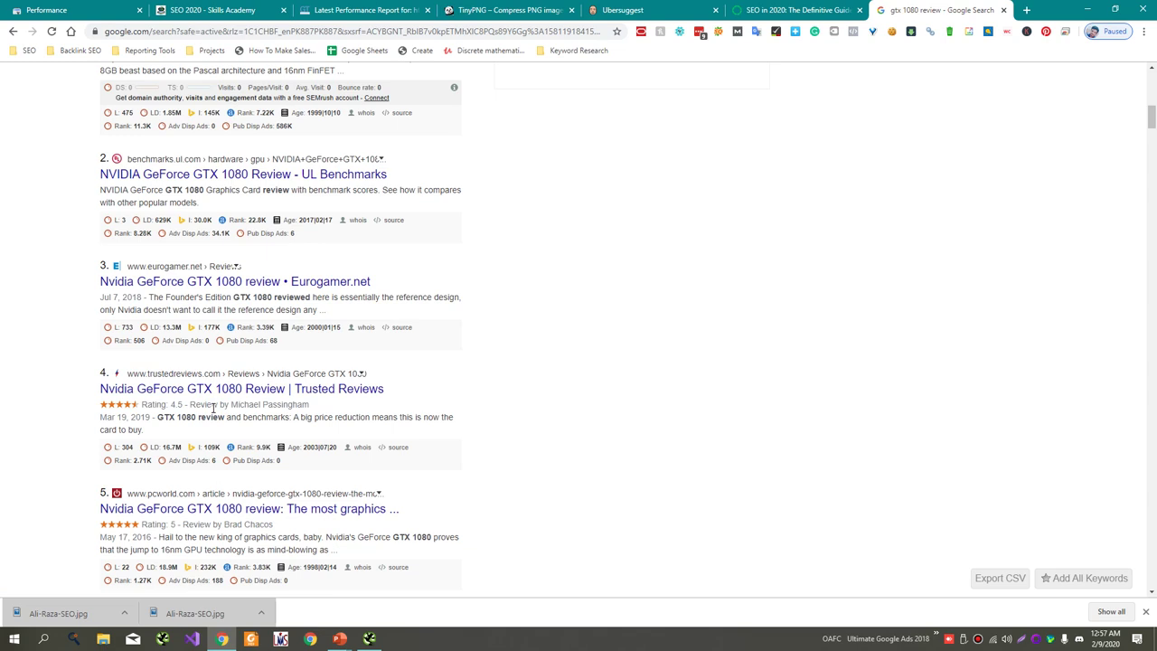
pyautogui.hotkey('alt', 'Tab')
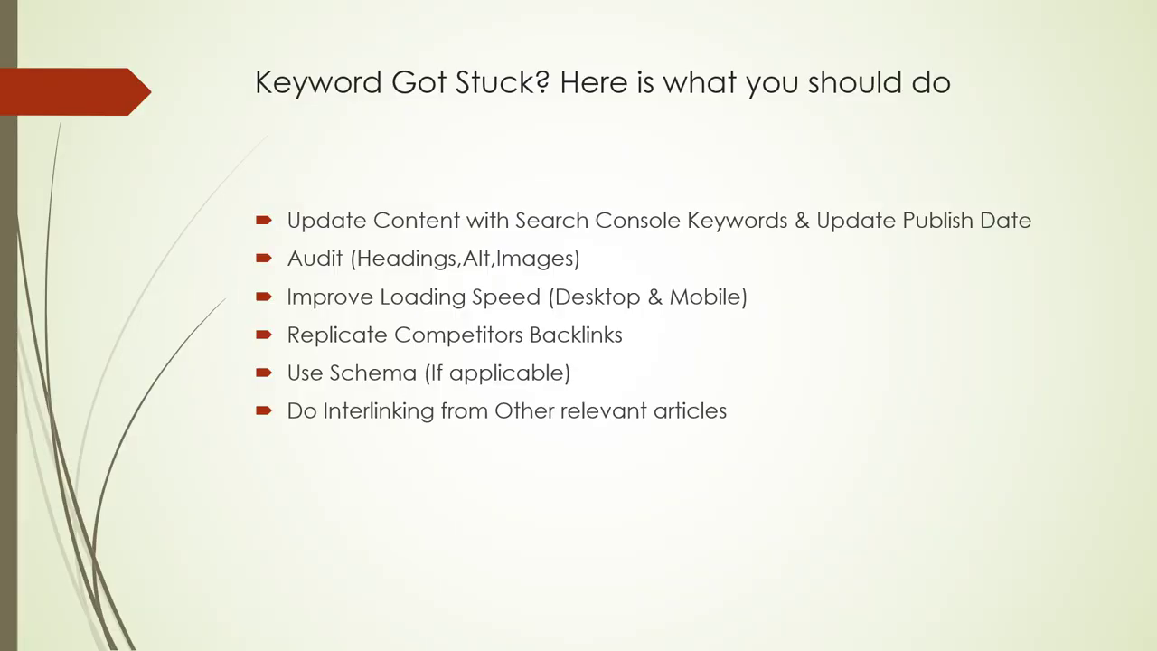
pyautogui.hotkey('alt', 'Tab')
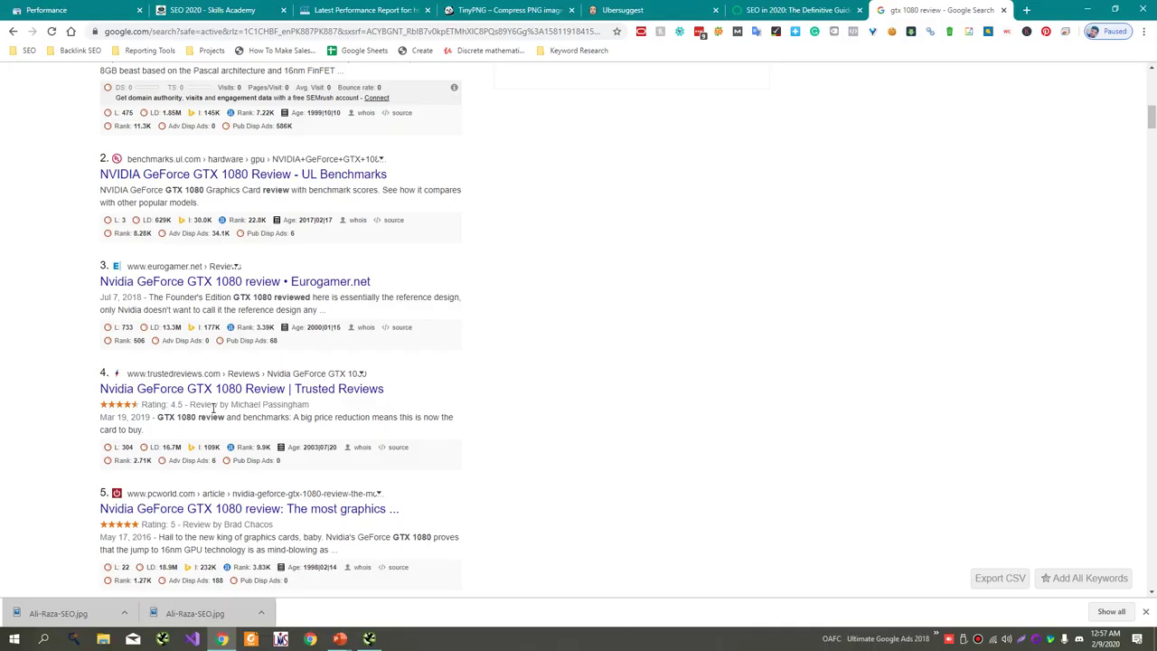